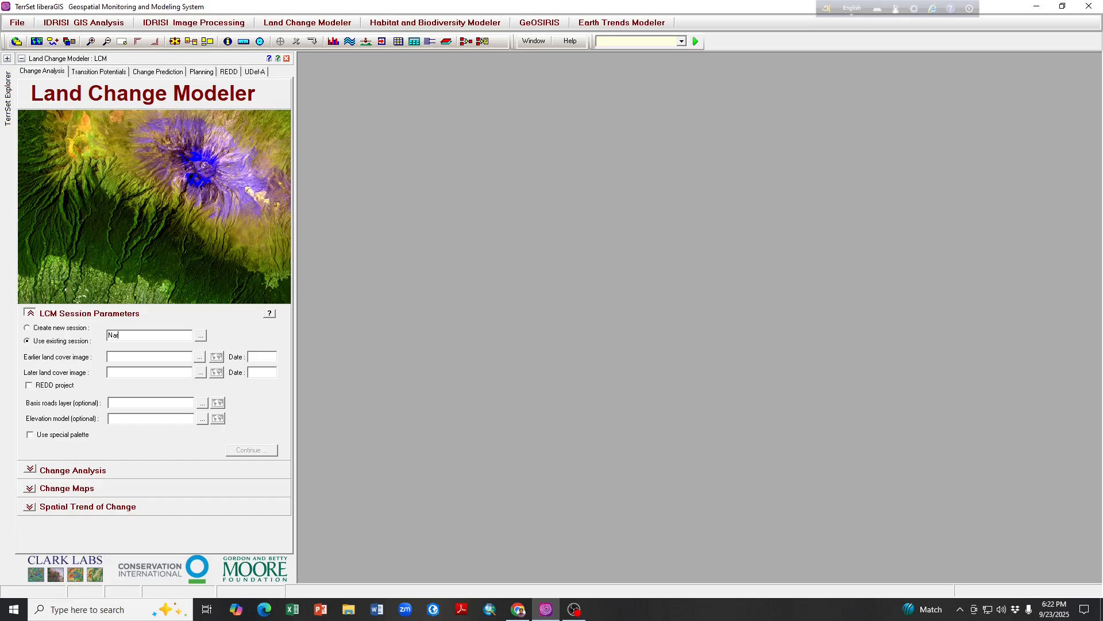
- Load the existing session Nar, show its change analysis, and open the transition sub-model status table
key(Return)
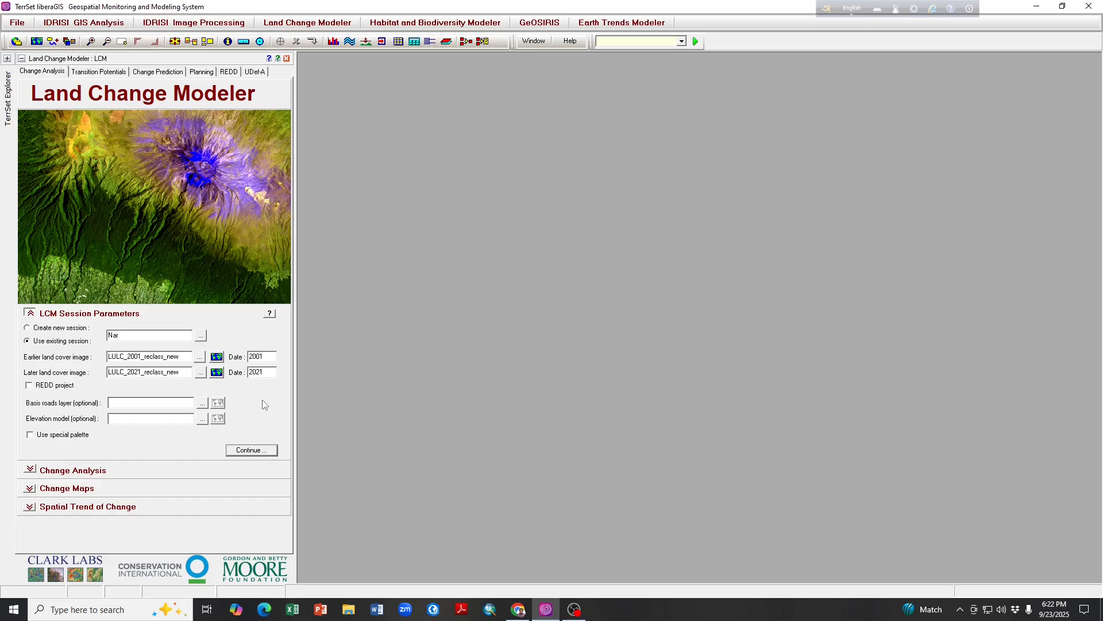
click(30, 470)
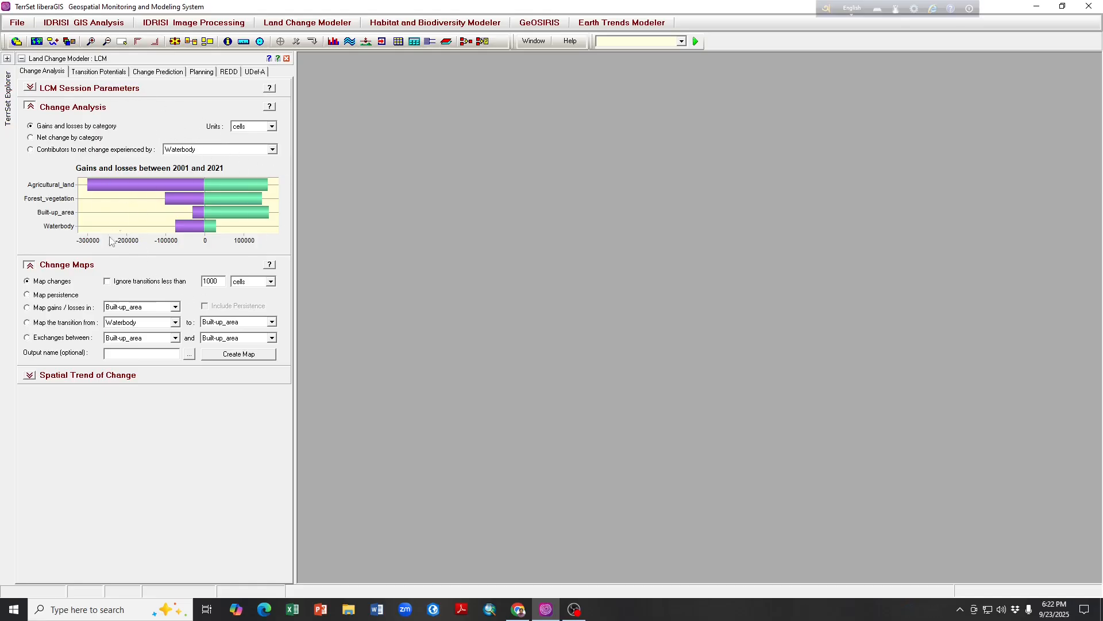
click(101, 72)
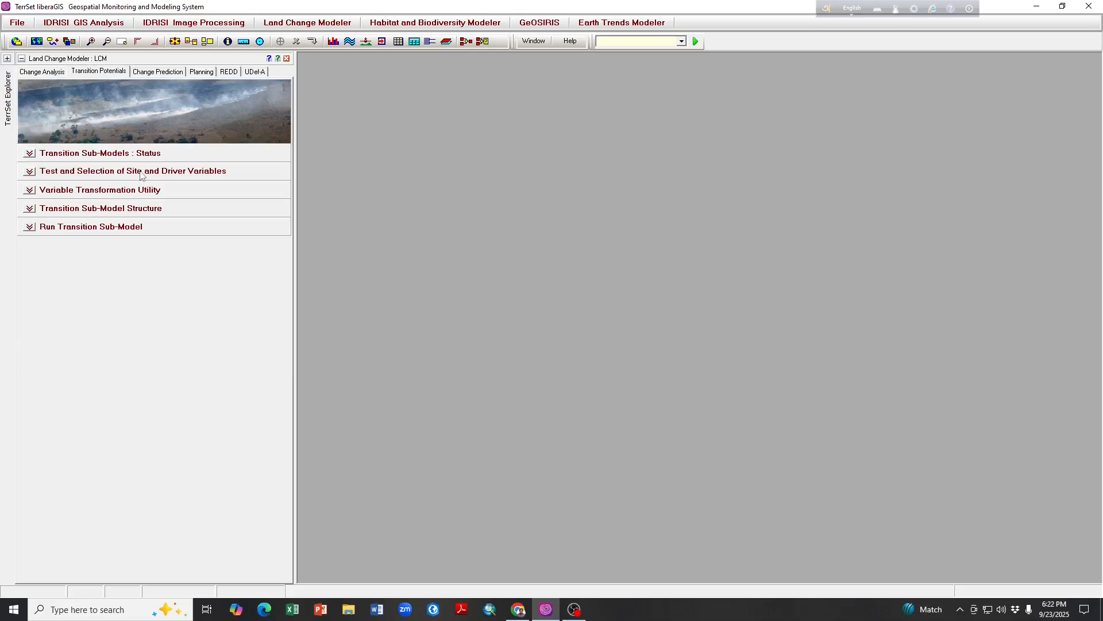
click(29, 154)
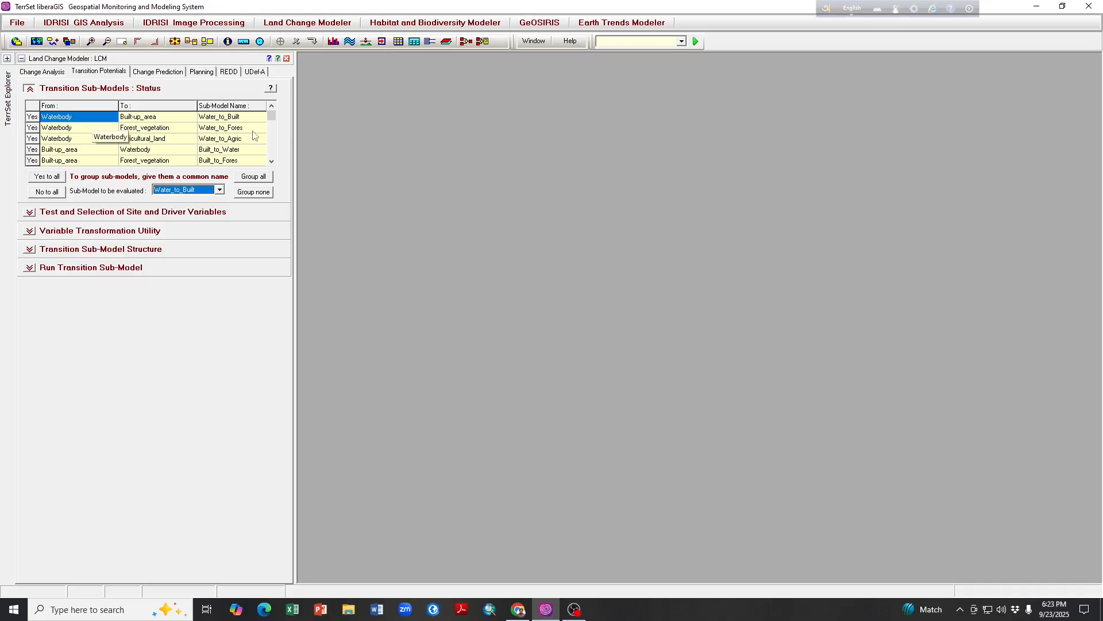
mouse_move(272, 117)
mouse_down()
mouse_move(273, 154)
mouse_move(270, 114)
mouse_up()
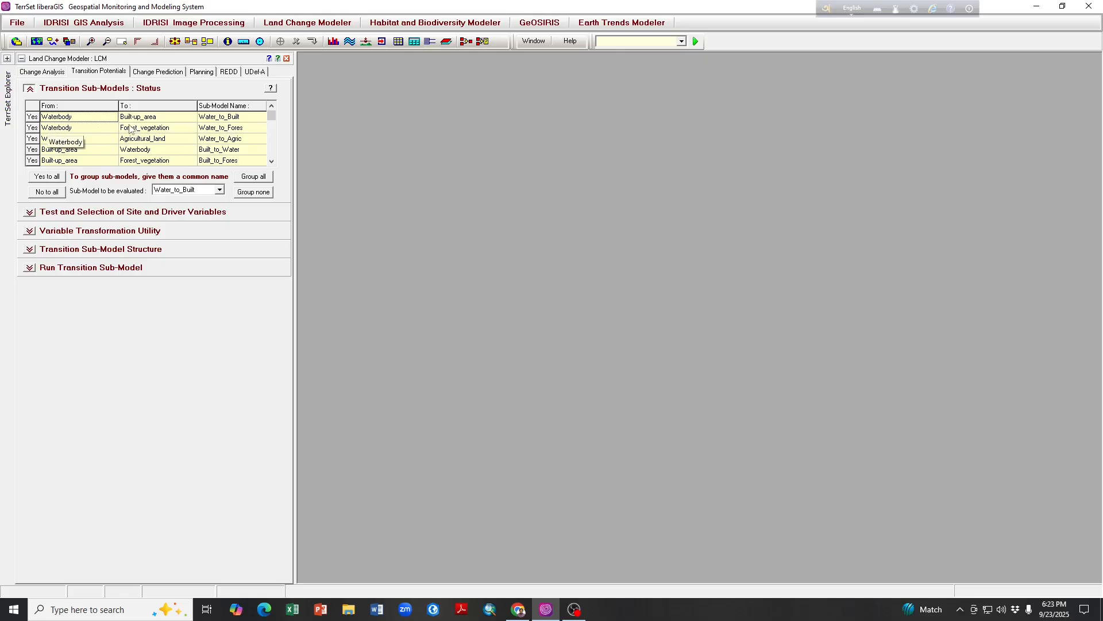
- Rename the sub-models of the first five transitions, Waterbody to Built-up_area through Built-up_area to Forest_vegetation, as disturbance
click(244, 118)
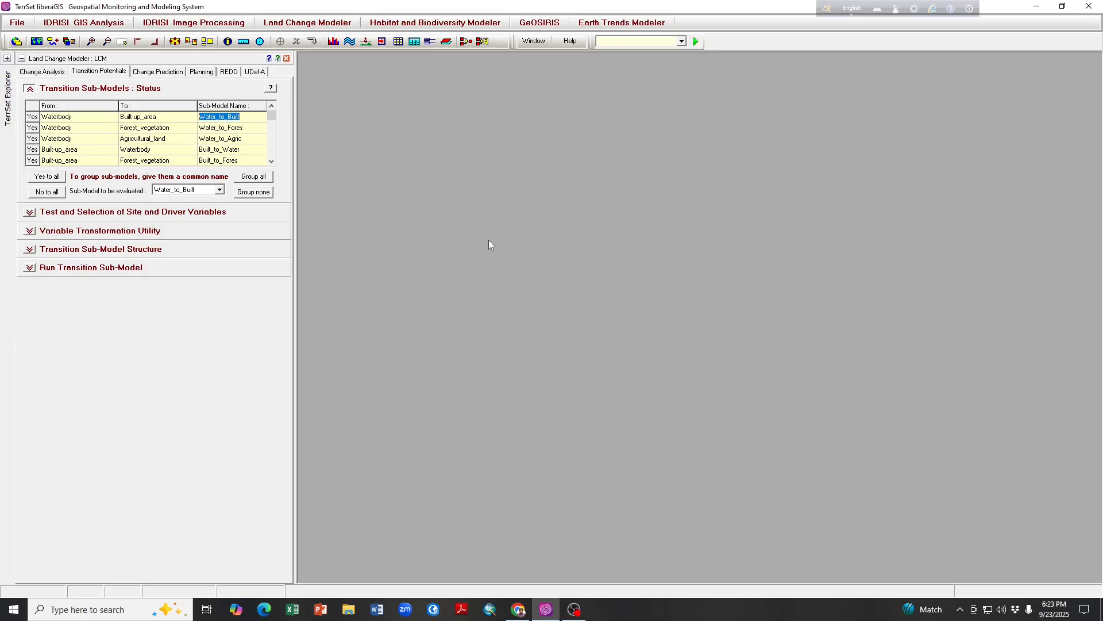
text(disturbance)
key(Return)
drag(228, 117, 204, 118)
click(248, 128)
double_click(235, 128)
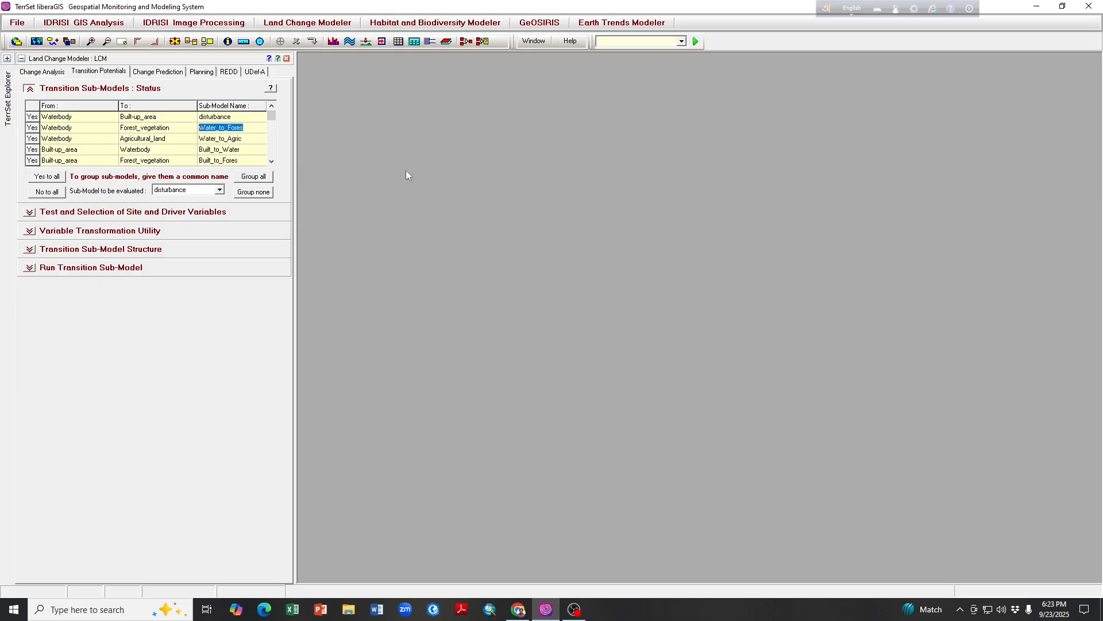
text(disturbance)
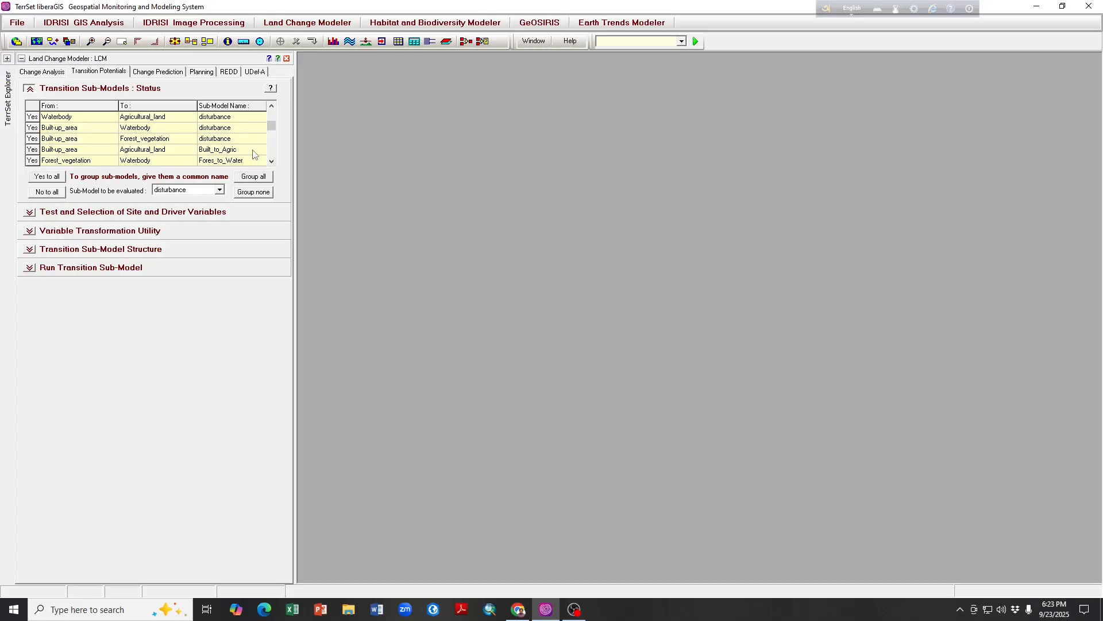
- Rename the sub-model for the transition from Built-up_area to Agricultural_land as disturbance
click(252, 150)
drag(251, 150, 197, 150)
text(disturbance)
click(271, 161)
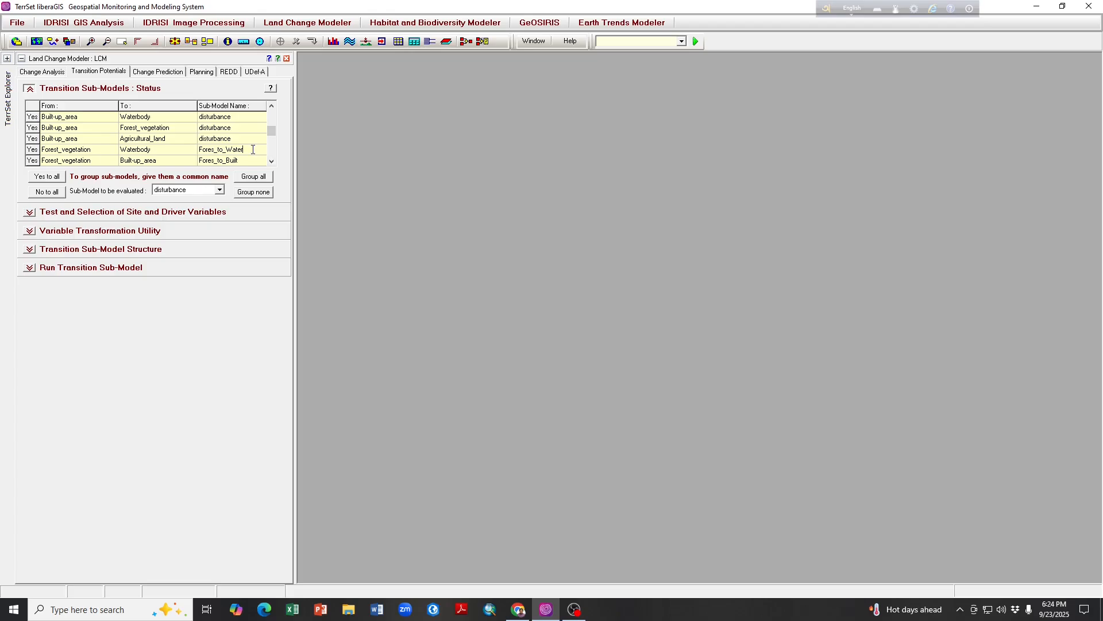
- Rename the three Forest_vegetation sub-models, to Waterbody, Built-up_area and Agricultural_land, as disturbance
drag(251, 149, 192, 148)
text(disturbance)
click(271, 161)
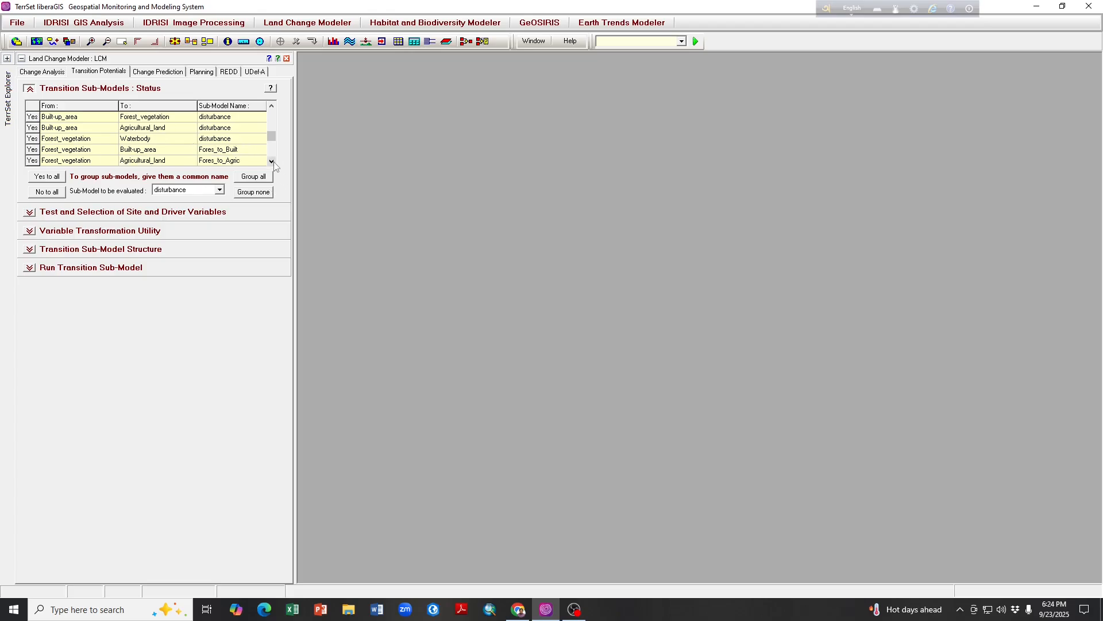
click(252, 149)
drag(252, 149, 198, 149)
text(disturbance)
click(271, 161)
click(248, 149)
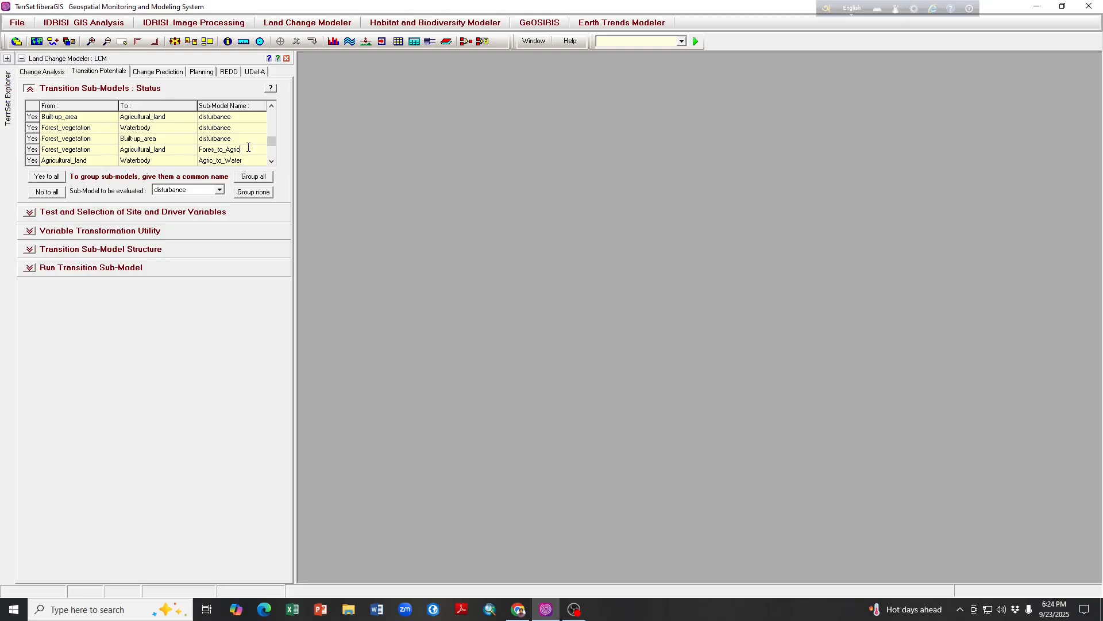
drag(247, 149, 199, 149)
text(disturbance)
click(271, 161)
- Rename the three Agricultural_land sub-models, to Waterbody, Built-up_area and Forest_vegetation, as disturbance
drag(247, 149, 200, 150)
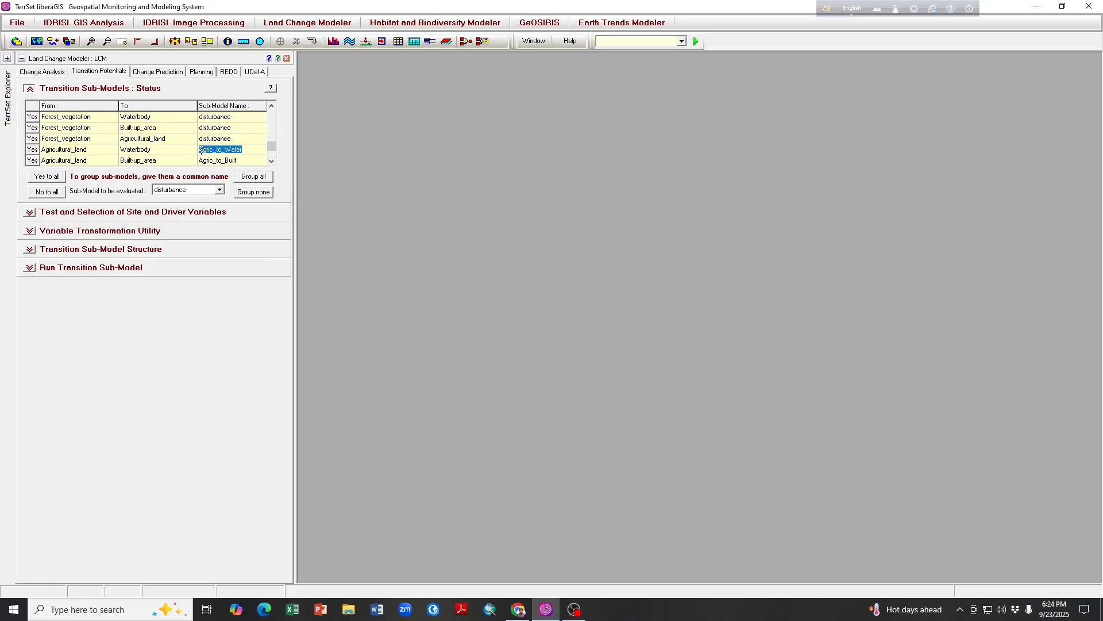
text(disturbance)
click(271, 161)
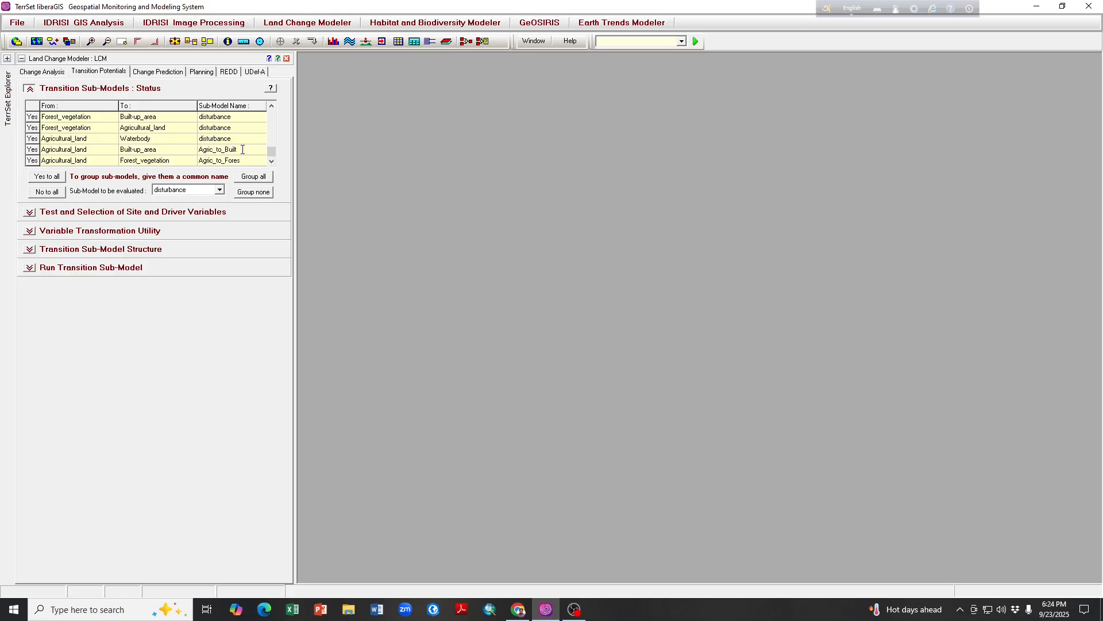
double_click(242, 150)
text(disturbance)
click(249, 161)
drag(249, 161, 199, 161)
text(disturbance)
- Exclude the three transitions from Built-up_area and the Forest_vegetation to Waterbody transition by setting them to No
drag(270, 150, 272, 110)
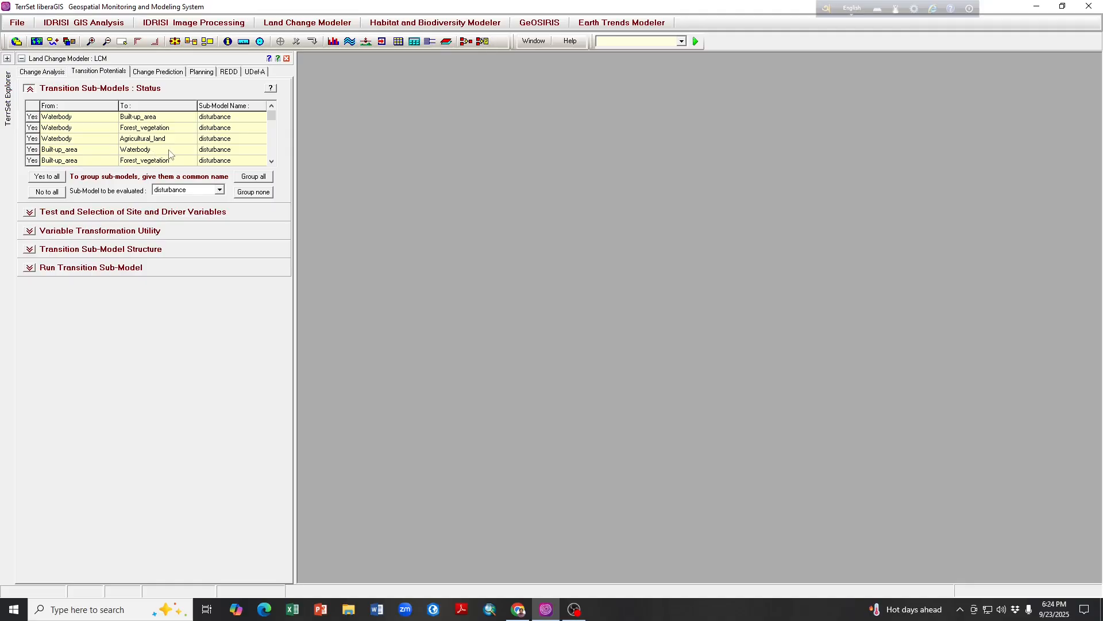
click(271, 161)
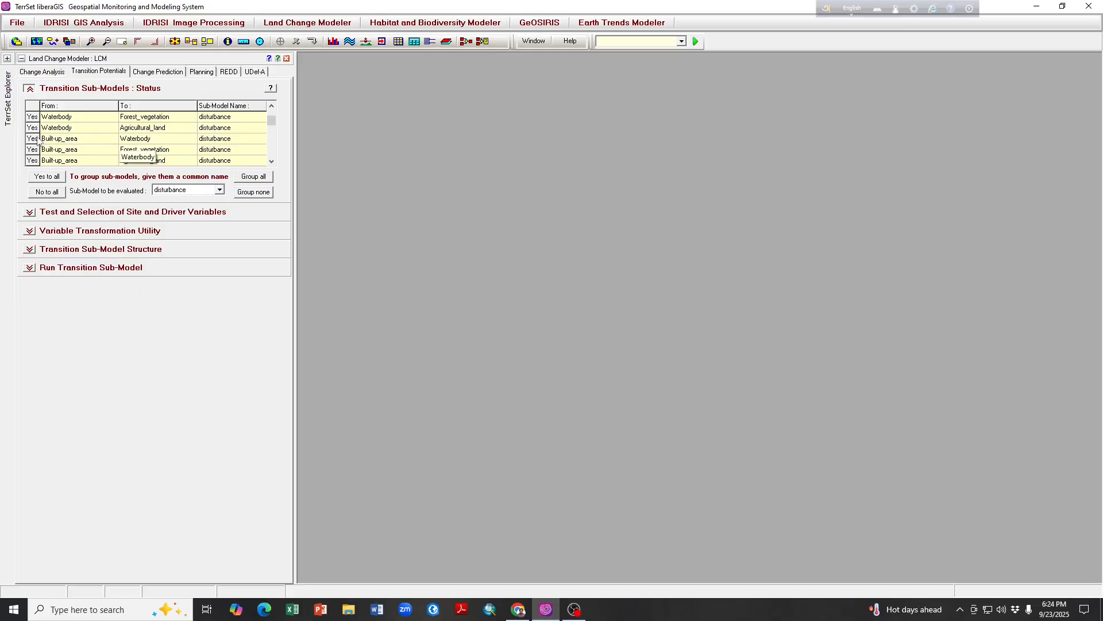
scroll(37, 139, up, 1)
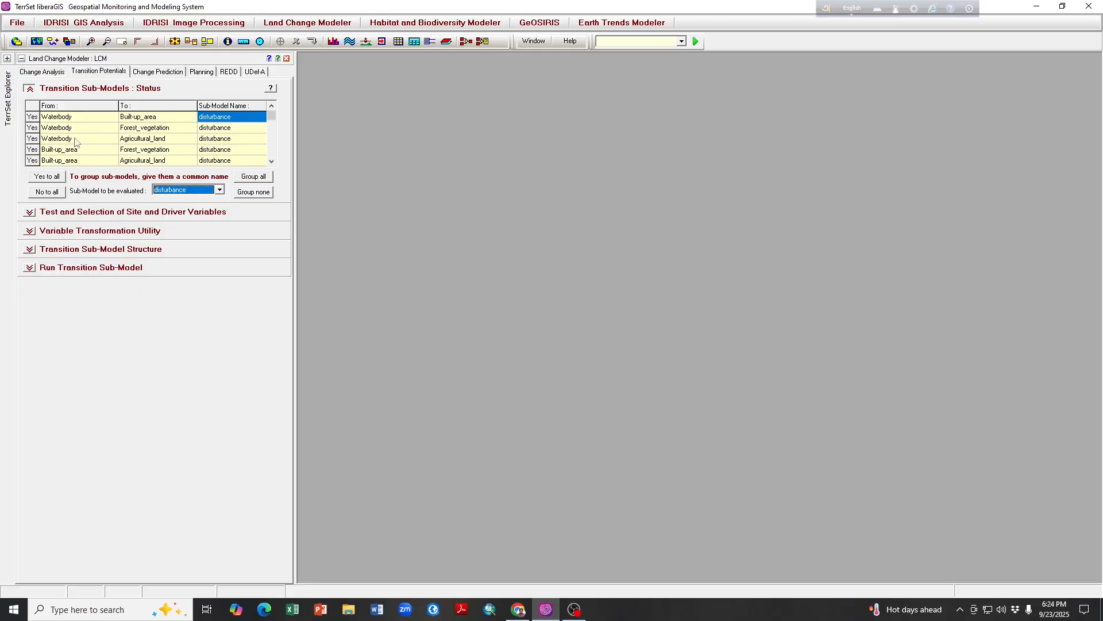
mouse_move(271, 119)
mouse_down()
mouse_move(271, 154)
mouse_move(271, 107)
mouse_up()
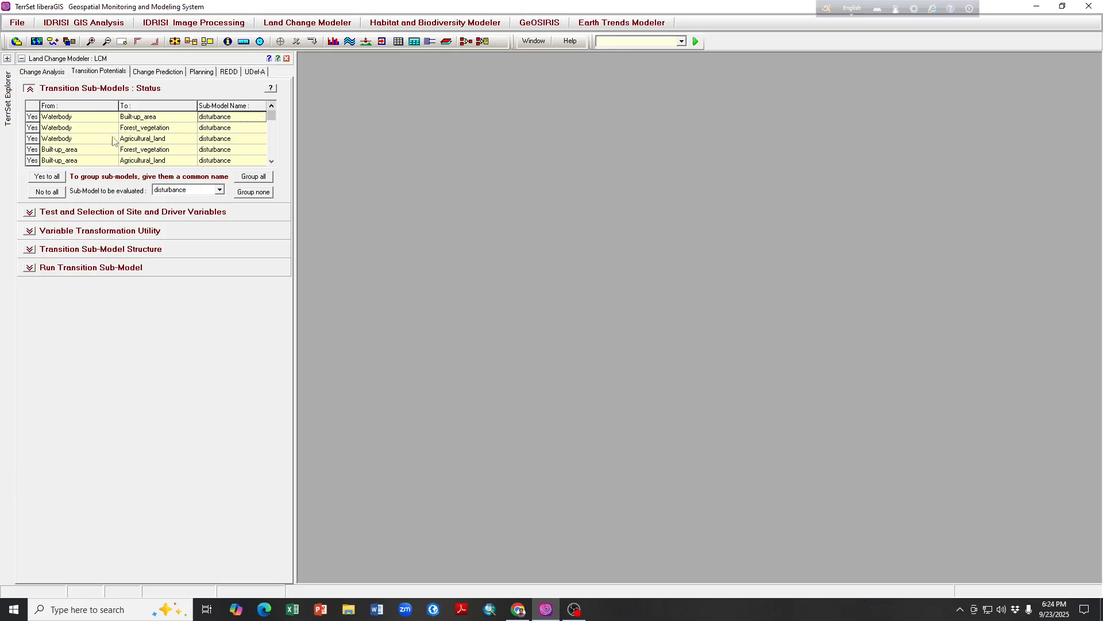
click(272, 161)
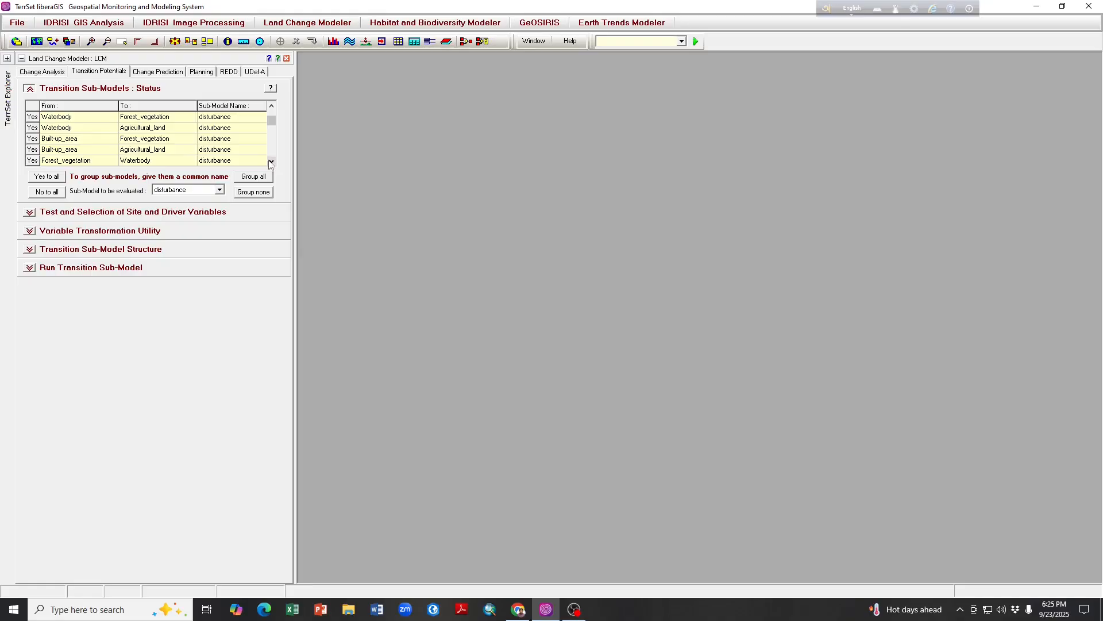
click(33, 151)
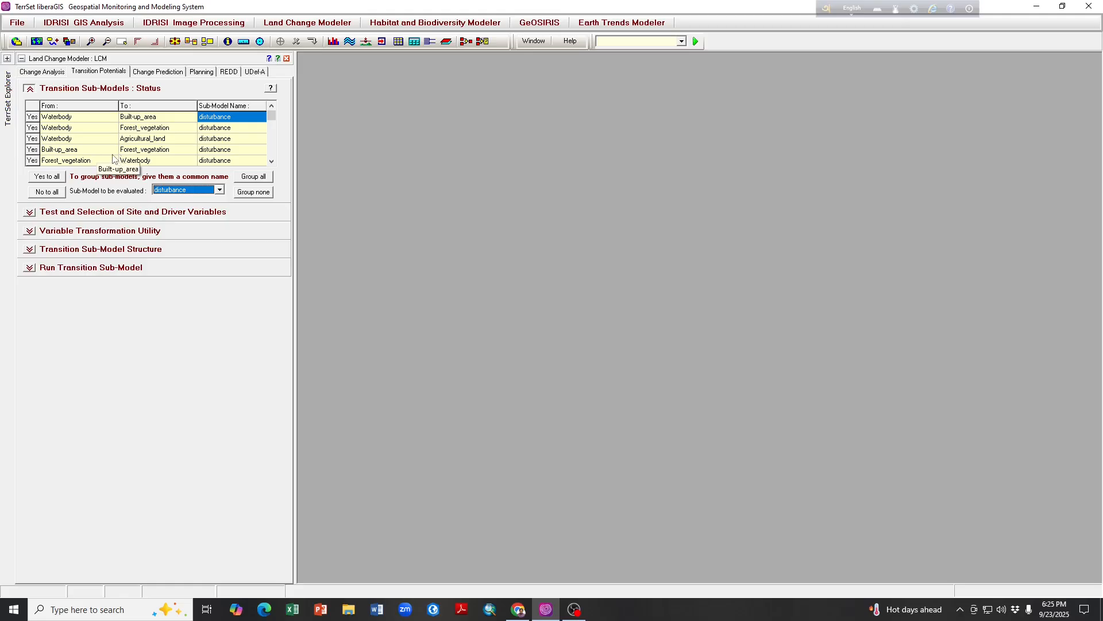
click(33, 150)
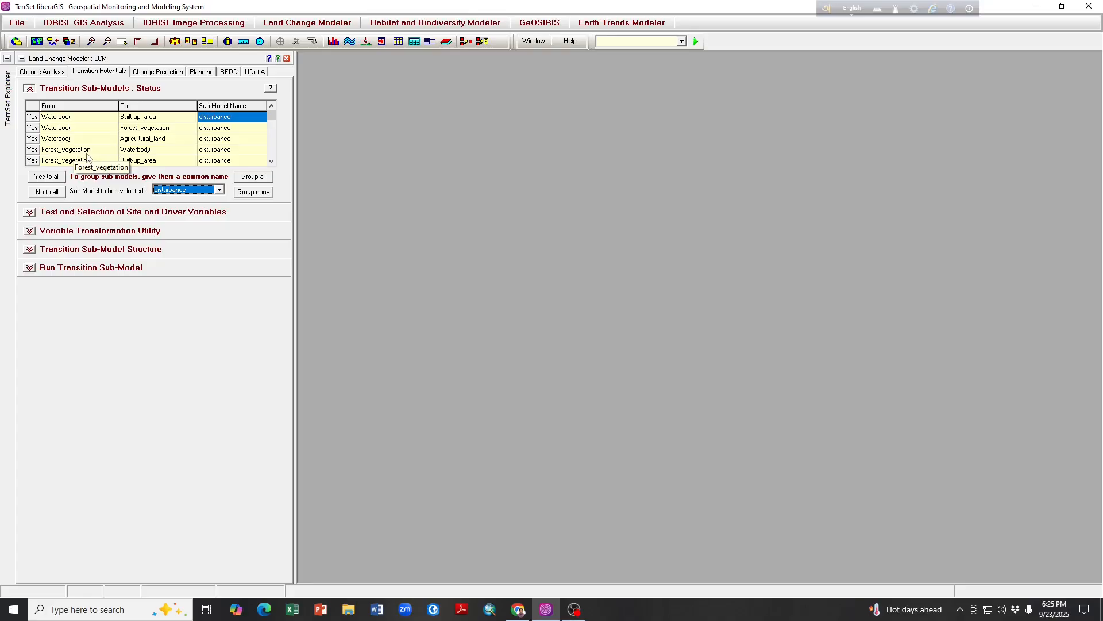
click(33, 151)
- Review which transitions are included and excluded throughout the sub-model status table
click(272, 162)
click(272, 162)
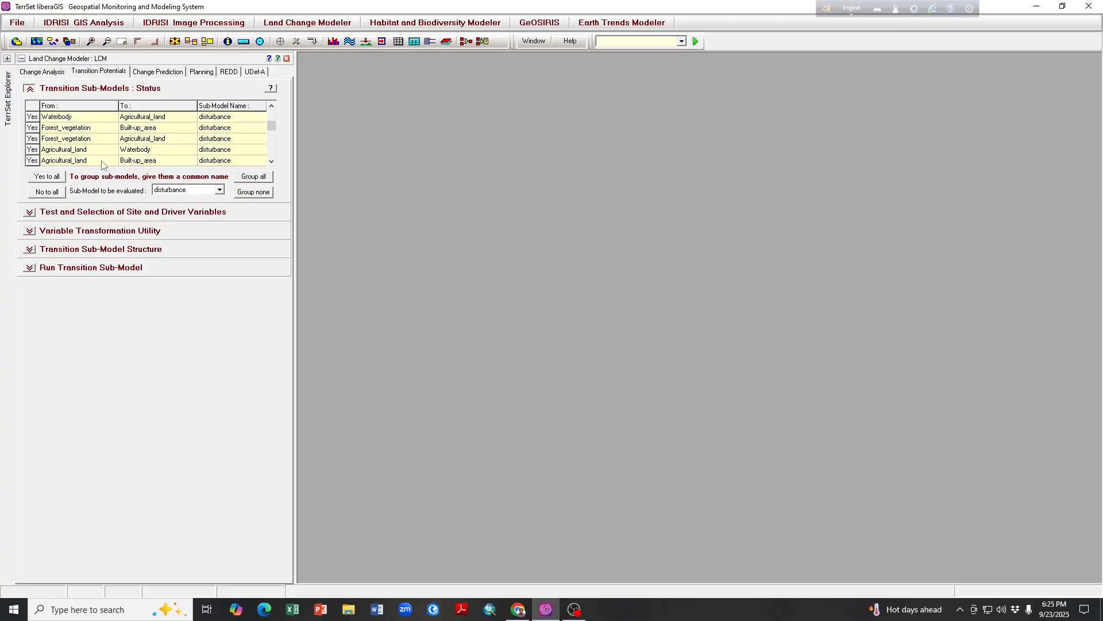
click(273, 162)
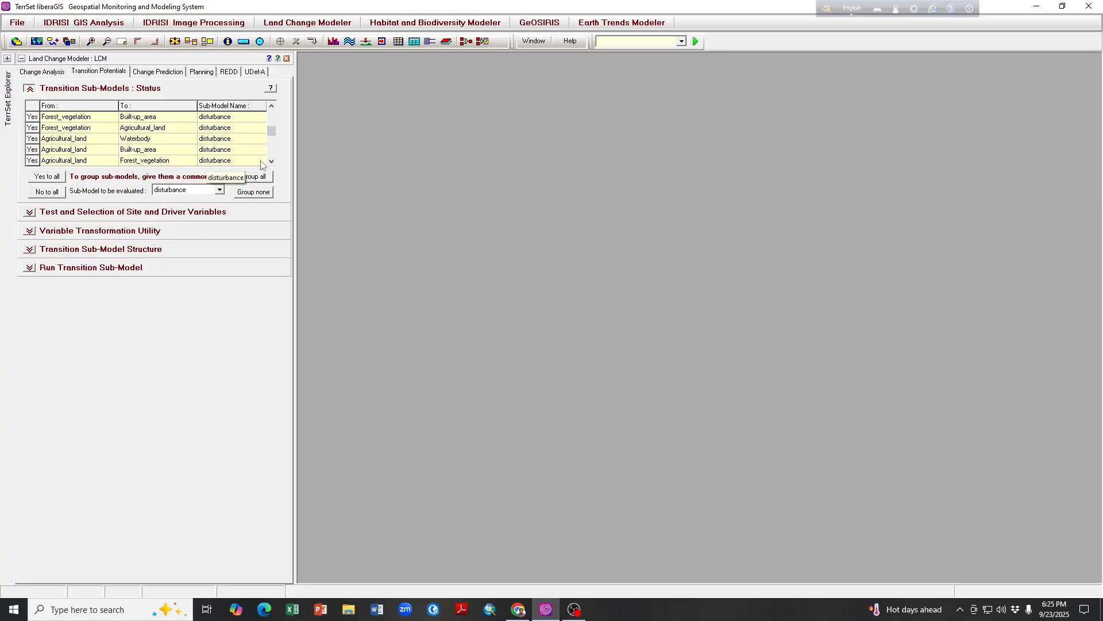
click(272, 162)
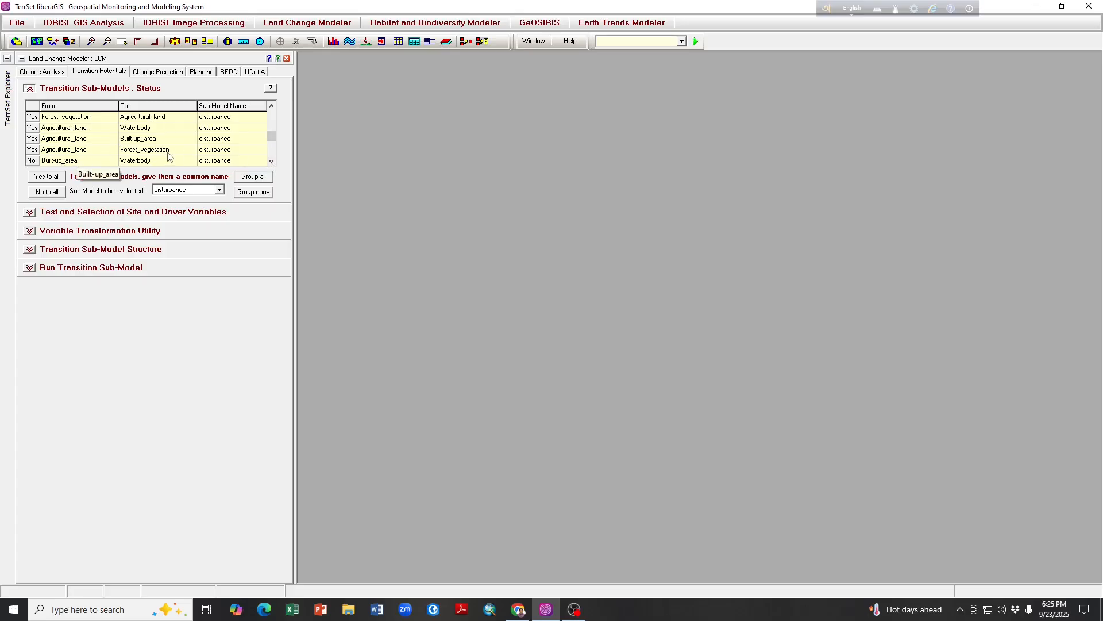
click(272, 163)
click(271, 162)
click(272, 162)
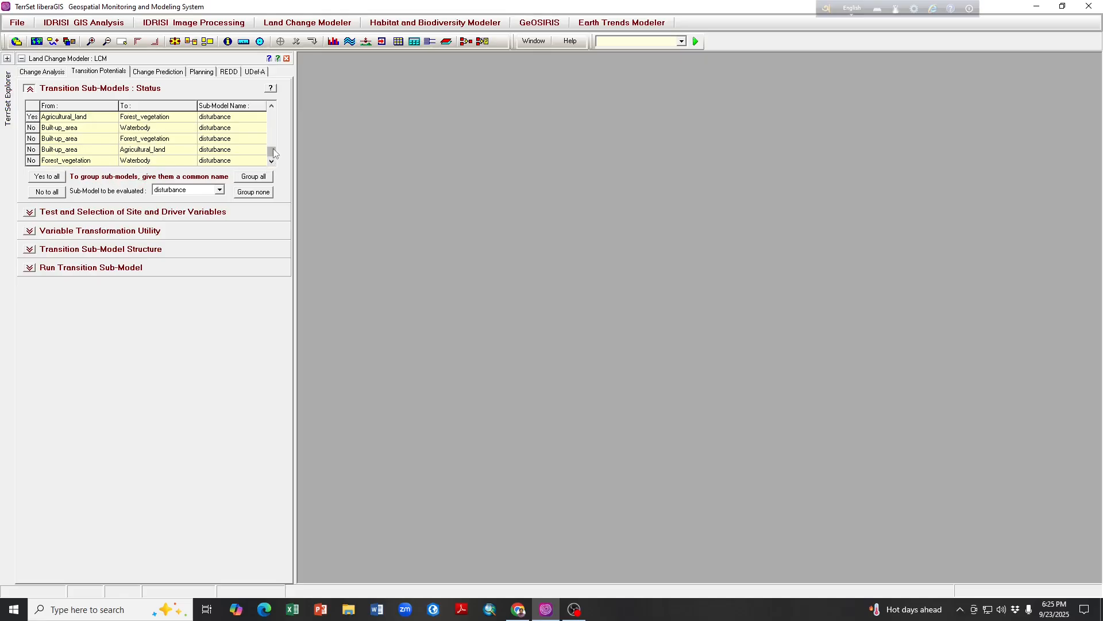
drag(273, 148, 277, 106)
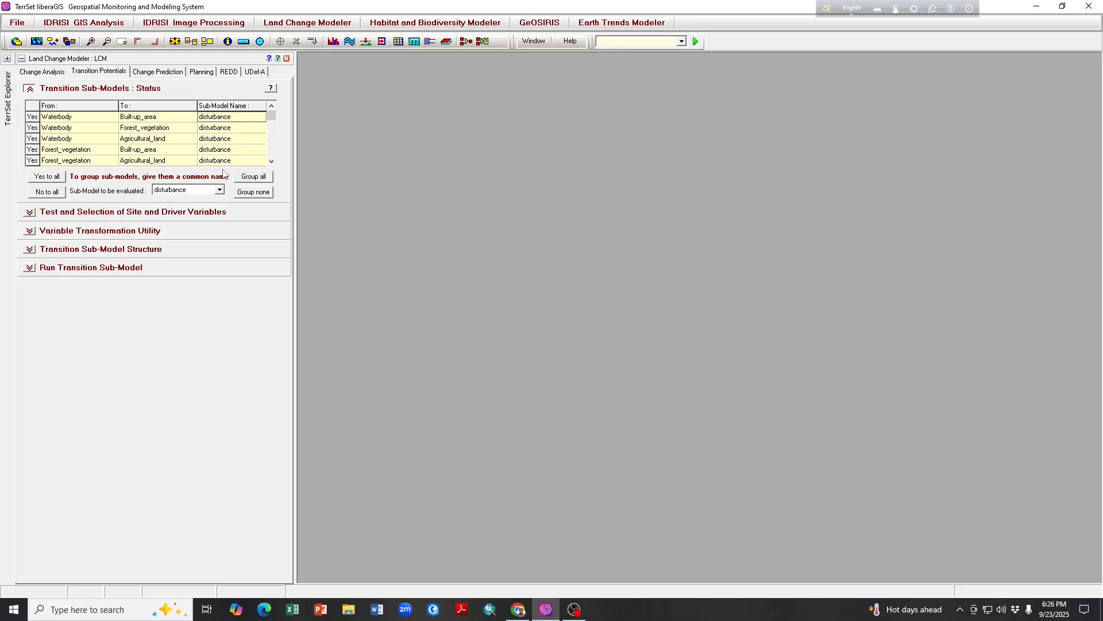
- Expand the sections for testing driver variables, the Variable Transformation Utility and the Transition Sub-Model Structure
click(30, 215)
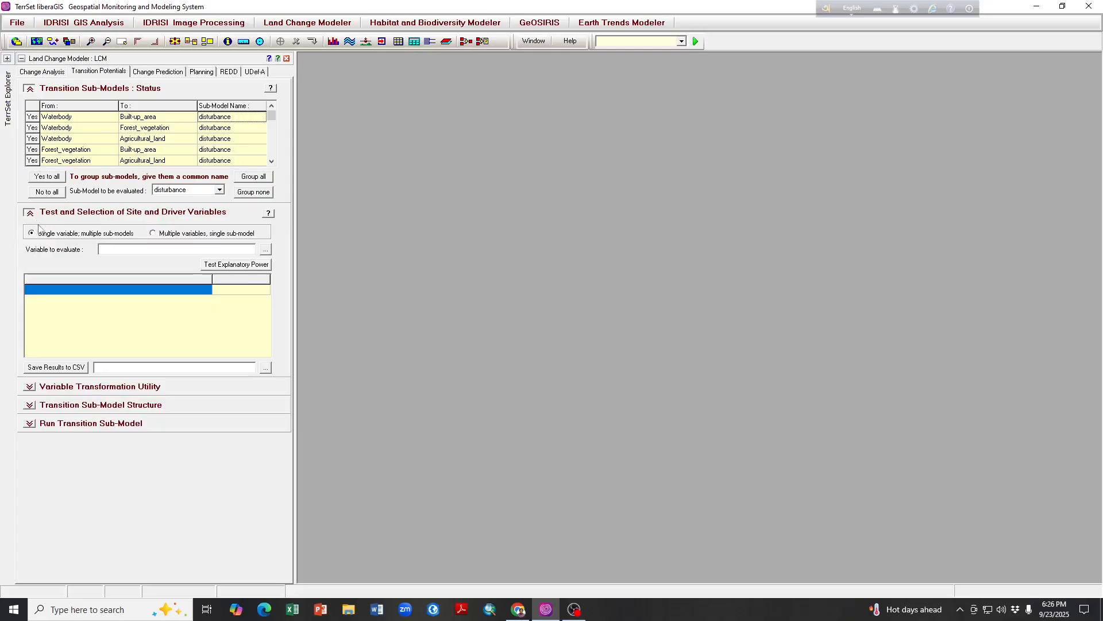
click(30, 387)
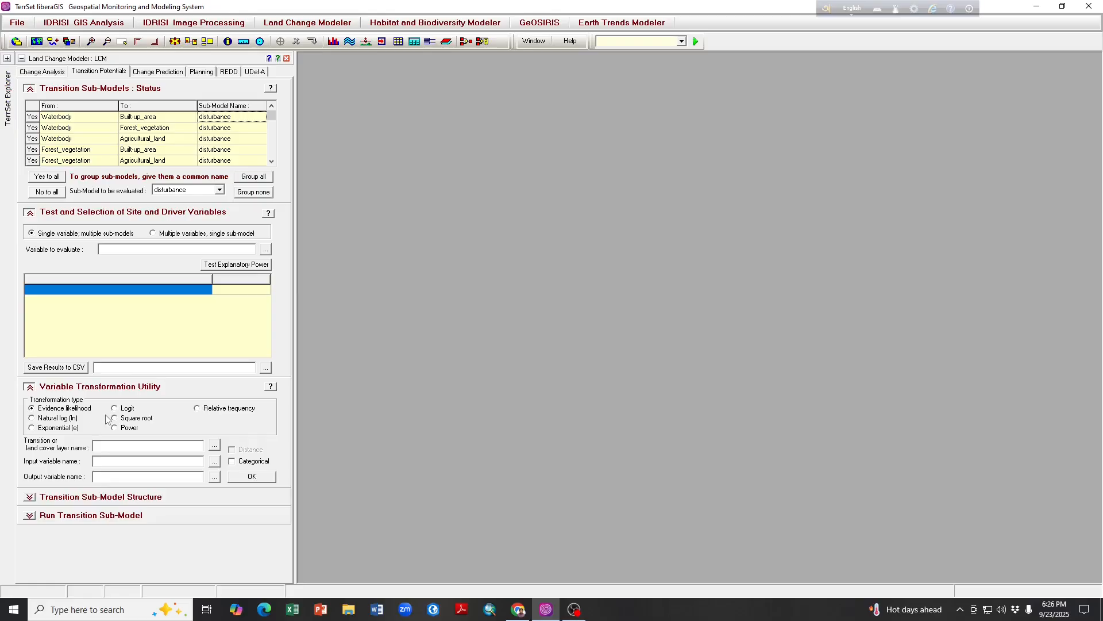
click(30, 497)
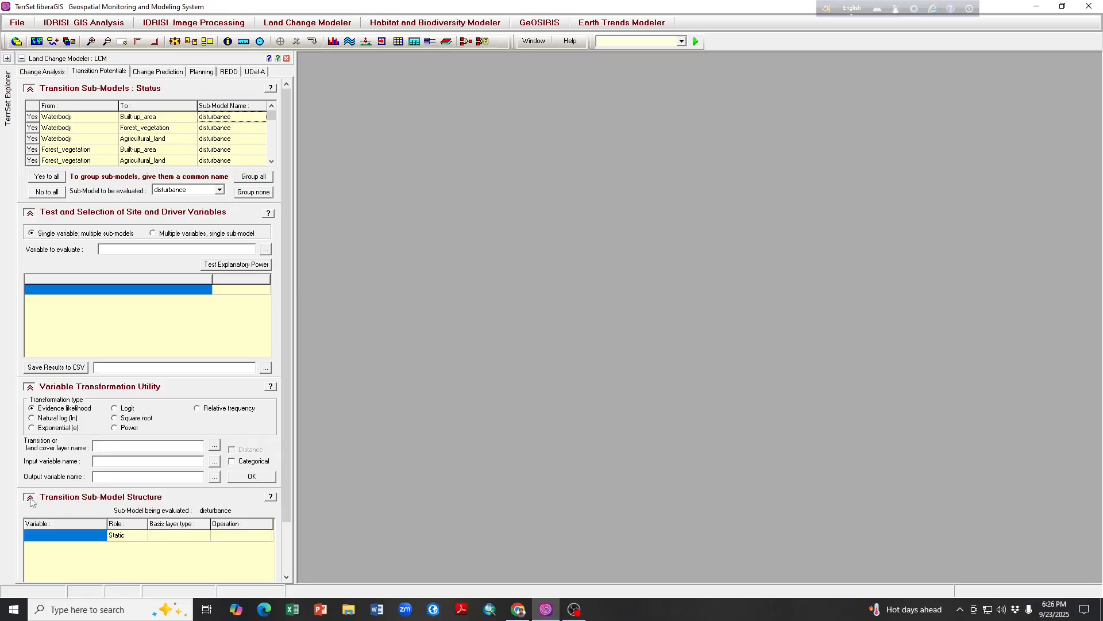
drag(287, 347, 281, 412)
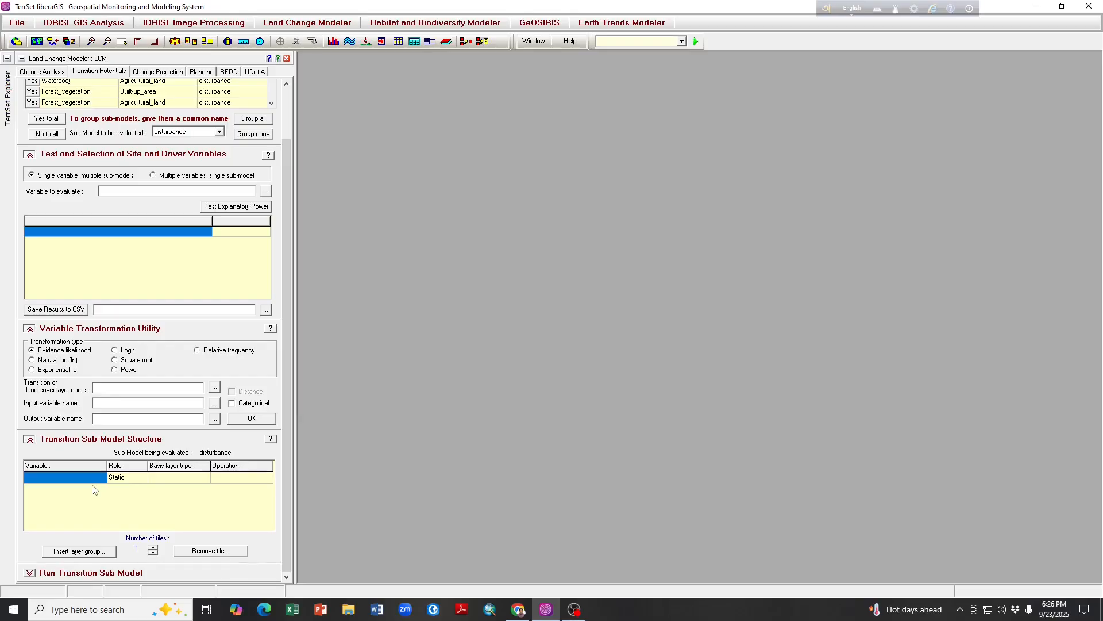
- Start a GeoTIFF to Idrisi conversion with EucDist_Nar_hyd1 from the Variable Data folder as the source file
click(18, 24)
mouse_move(52, 54)
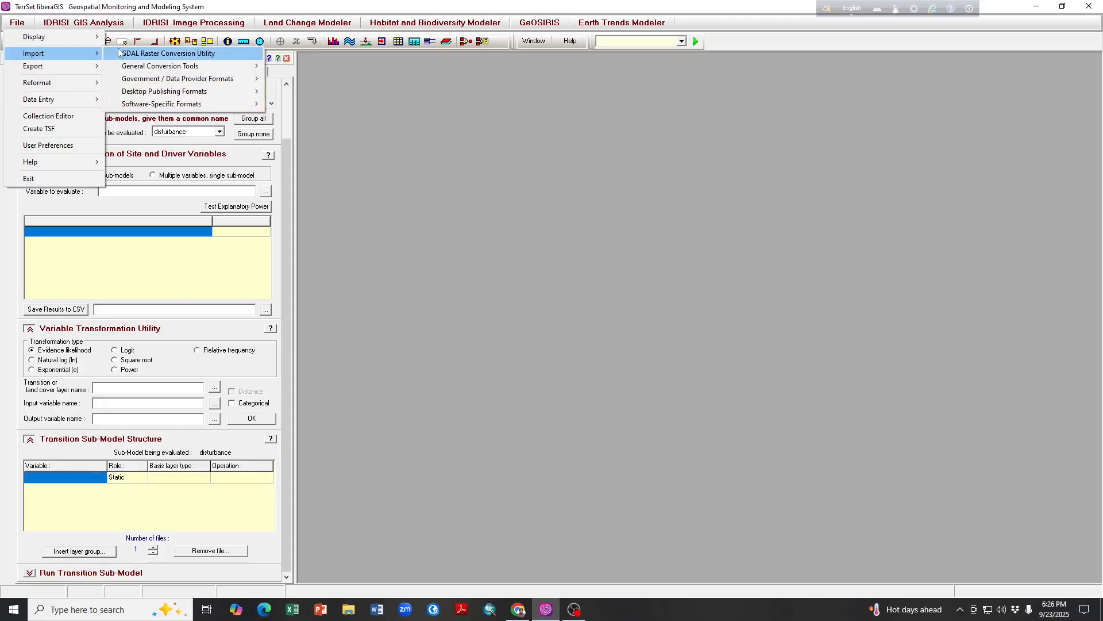
mouse_move(189, 92)
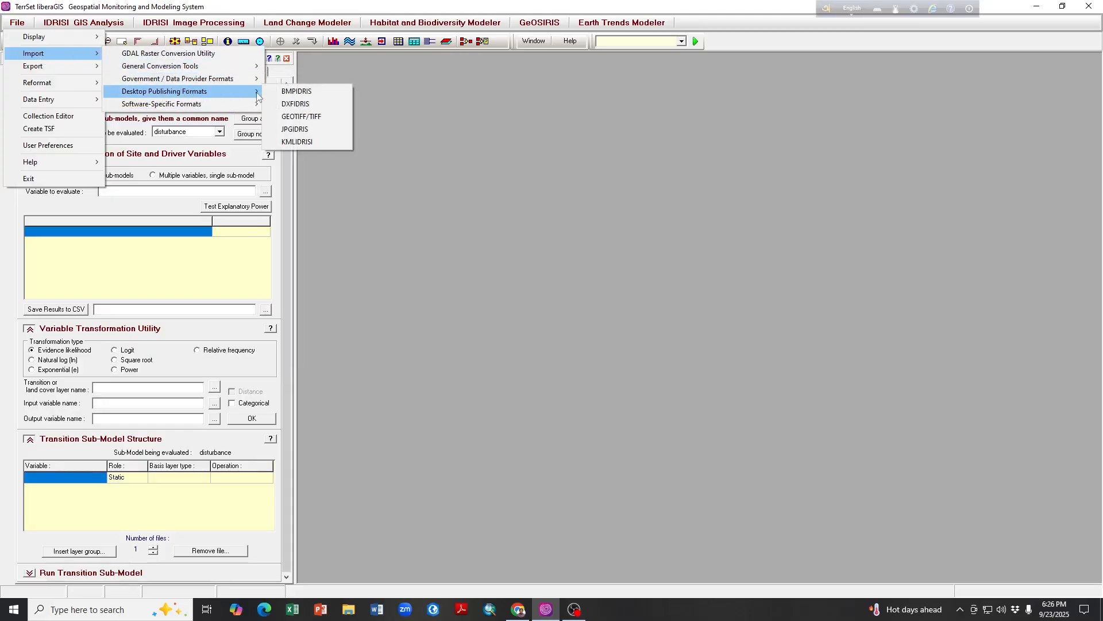
click(300, 117)
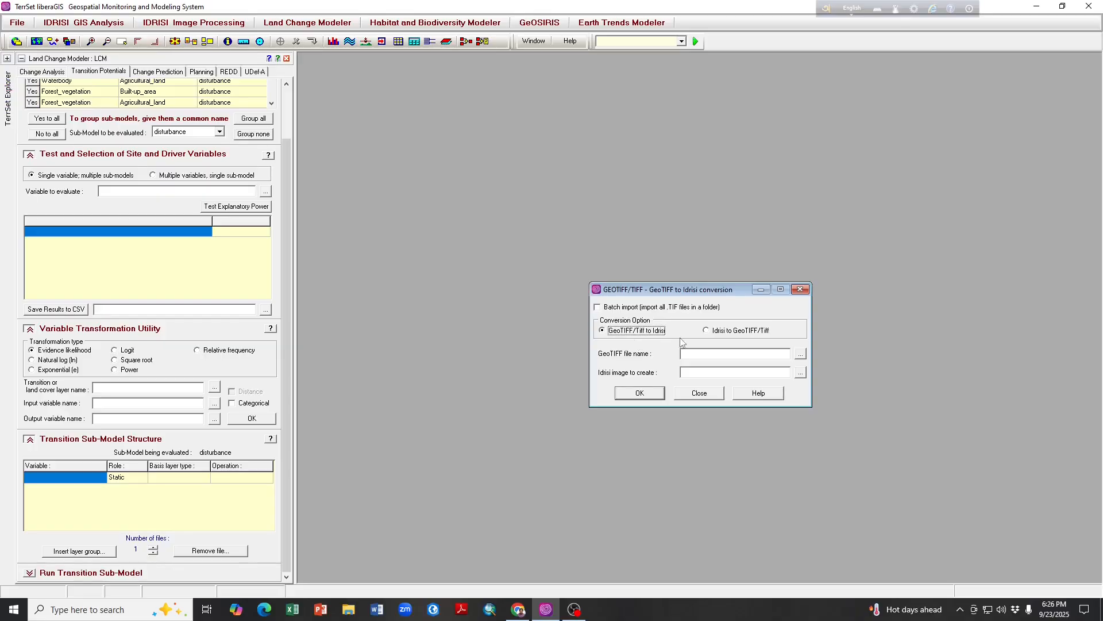
click(802, 354)
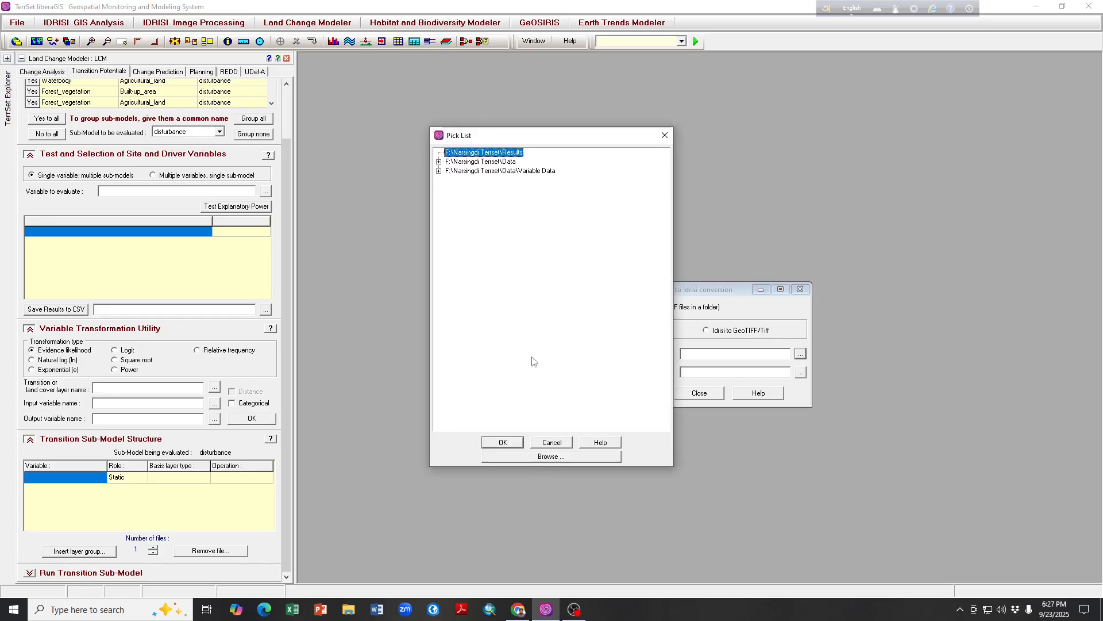
click(547, 457)
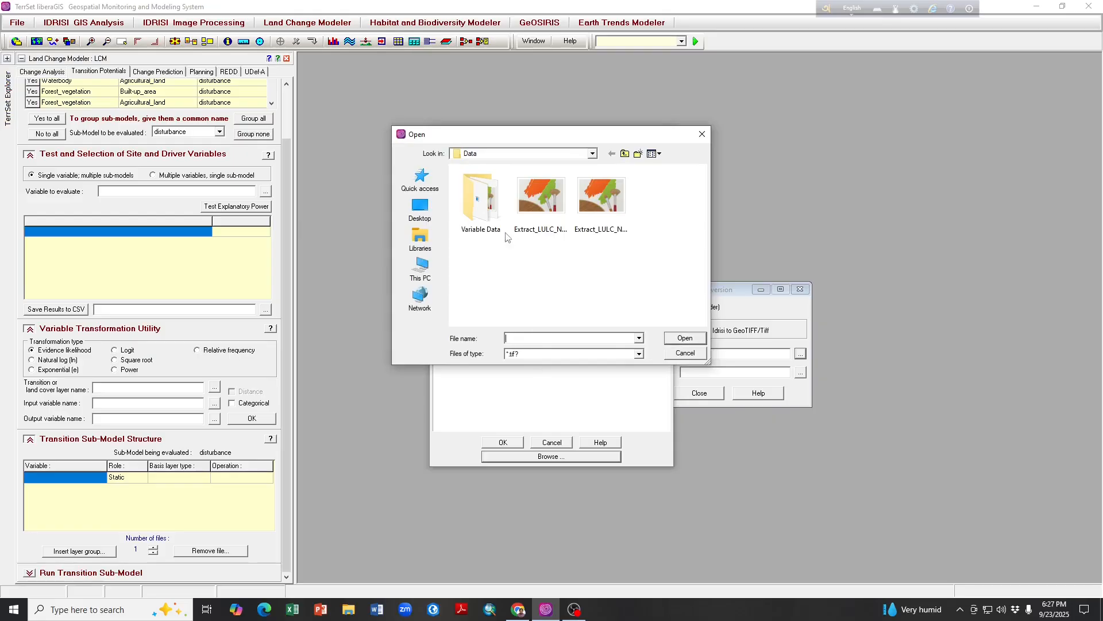
double_click(480, 201)
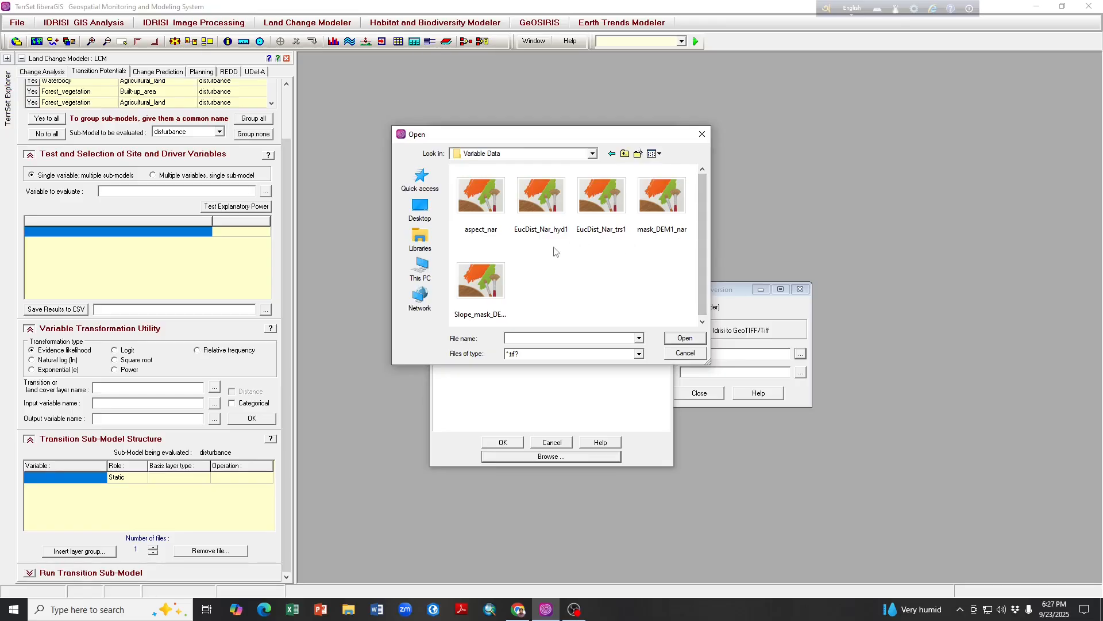
click(544, 205)
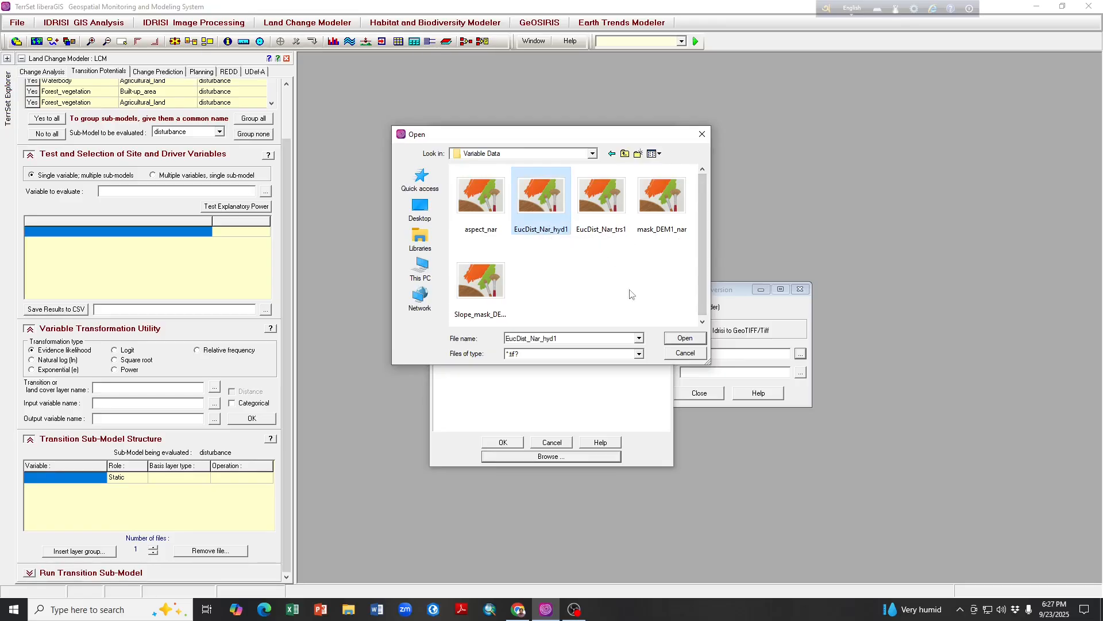
click(682, 340)
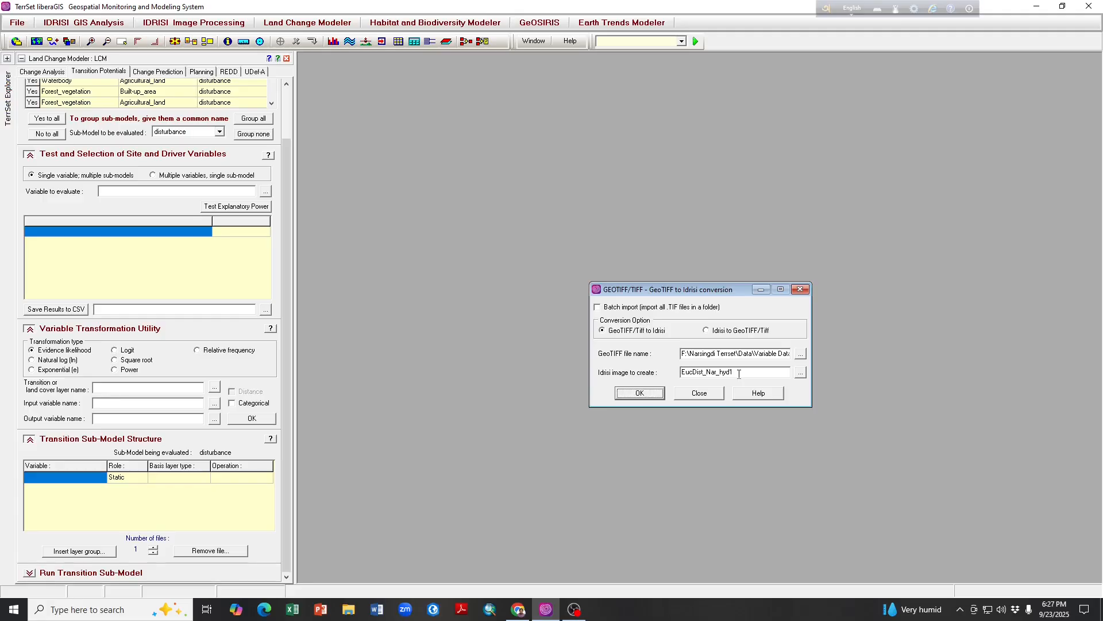
- Name the Idrisi image distance_river, run the conversion, and close the resulting map
drag(741, 371, 683, 373)
text(distance_river)
click(638, 394)
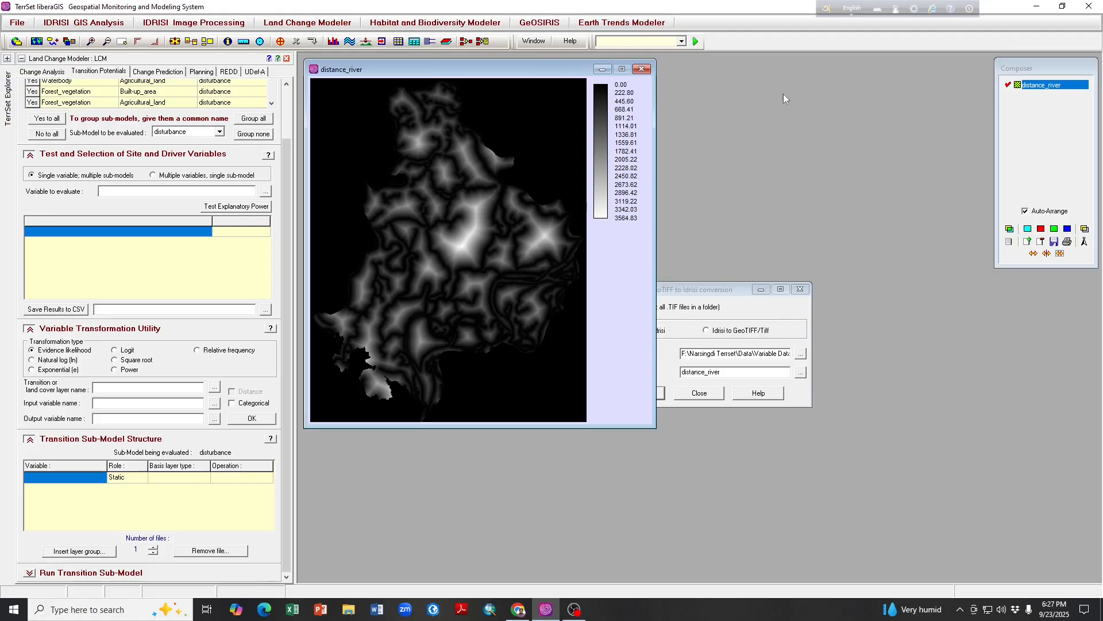
click(642, 69)
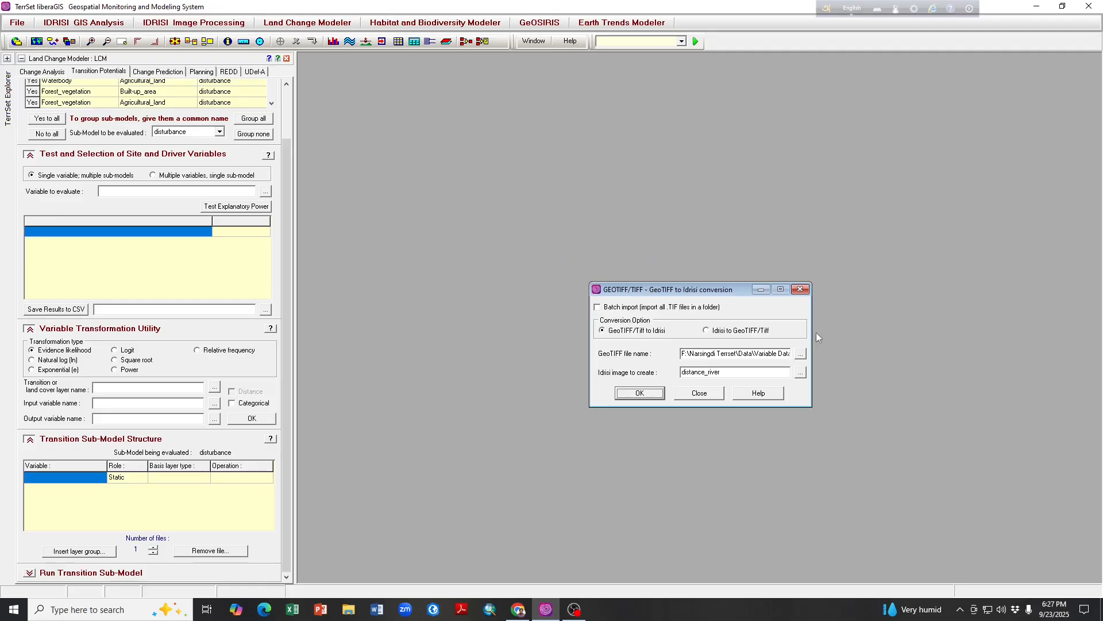
- Convert the EucDist_Nar_trs1 GeoTIFF to an Idrisi image named distance_road, and close the resulting map
click(801, 353)
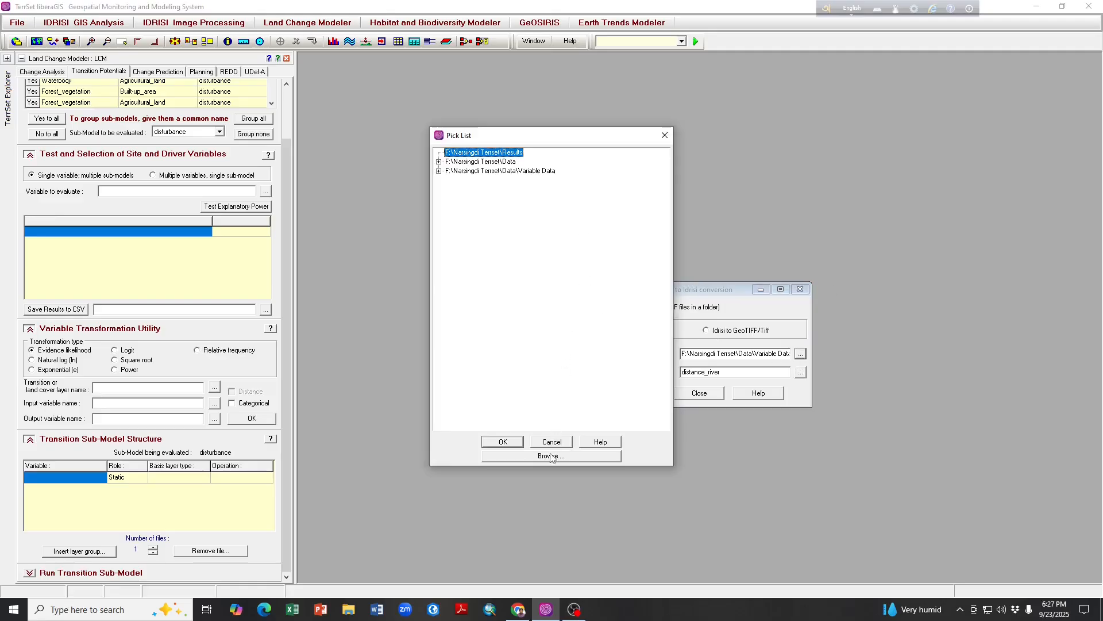
click(550, 456)
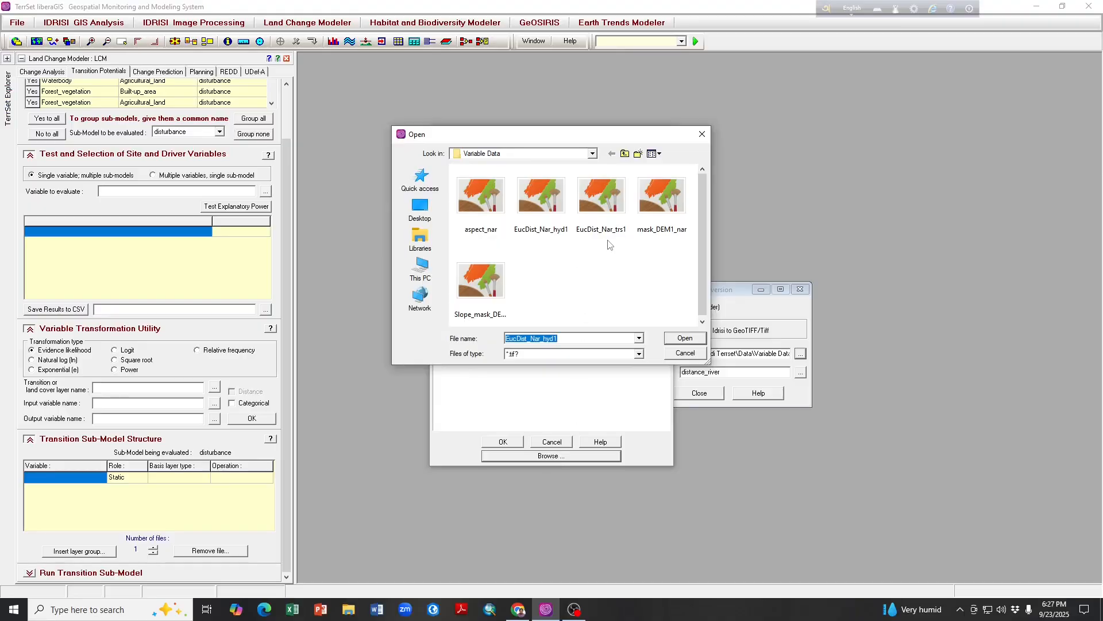
click(609, 216)
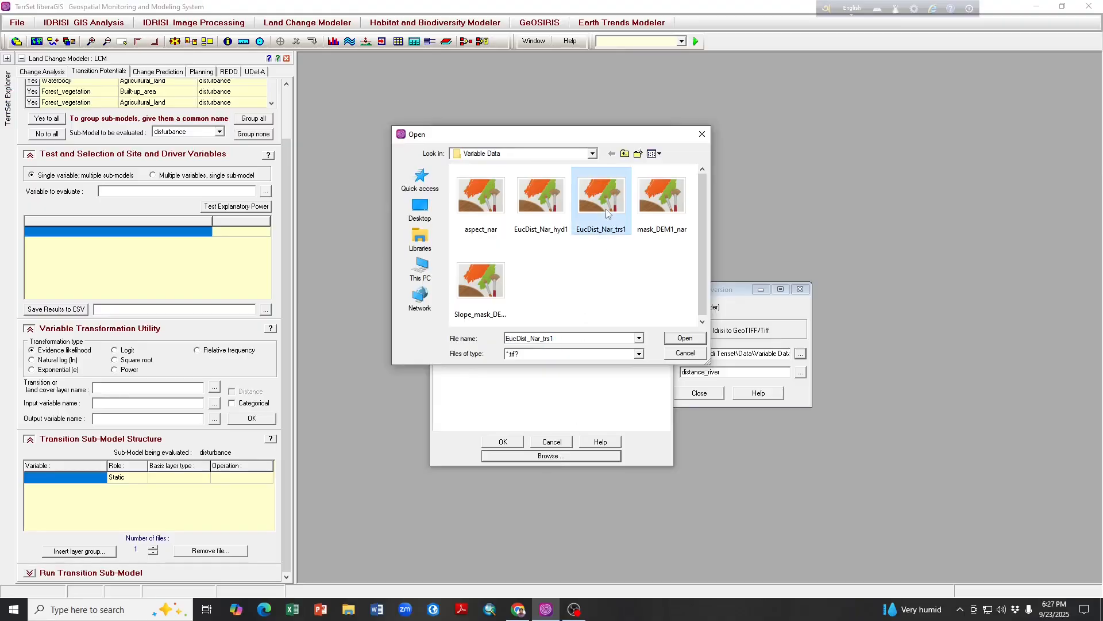
click(685, 338)
drag(734, 372, 678, 374)
text(distance)
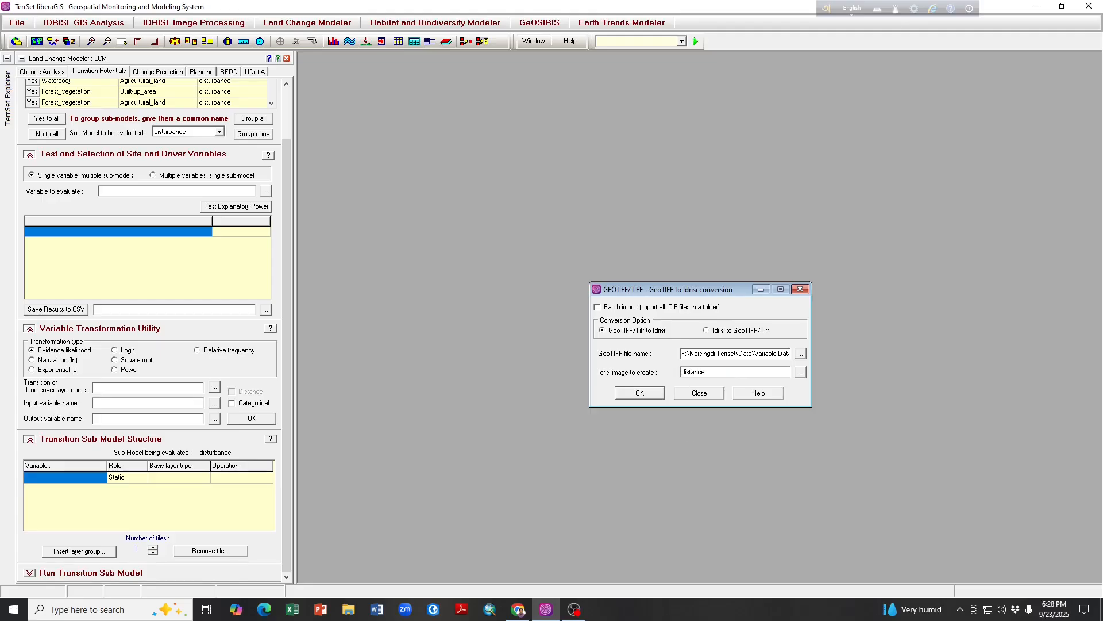
text(_road)
click(640, 393)
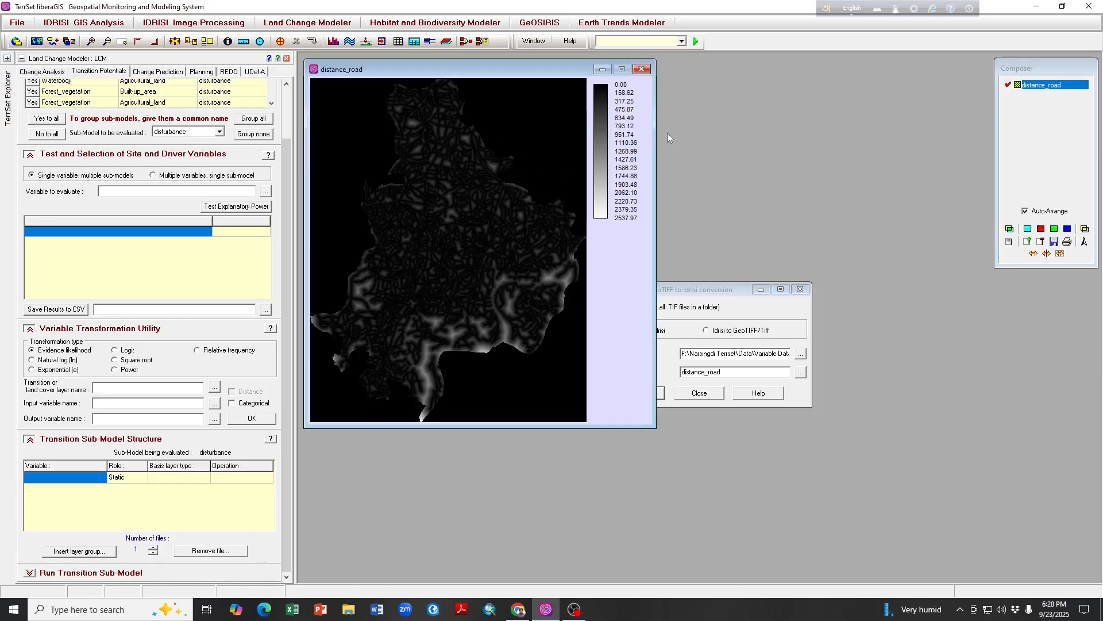
click(642, 69)
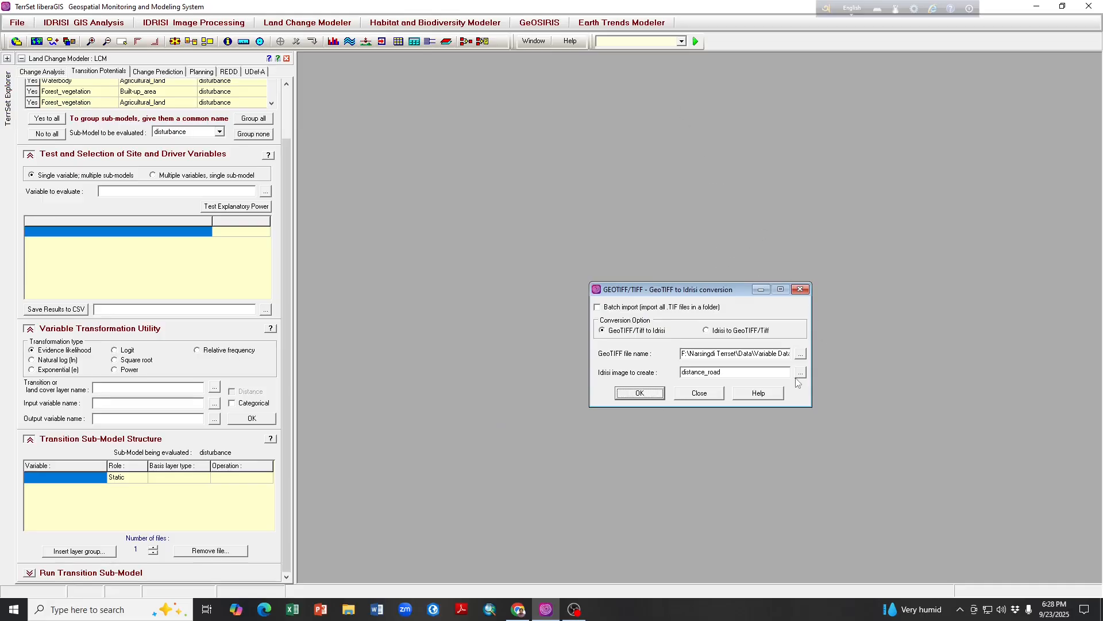
- Convert the mask_DEM1_nar GeoTIFF to an Idrisi image named Nar_elevation, and close the resulting map
click(801, 352)
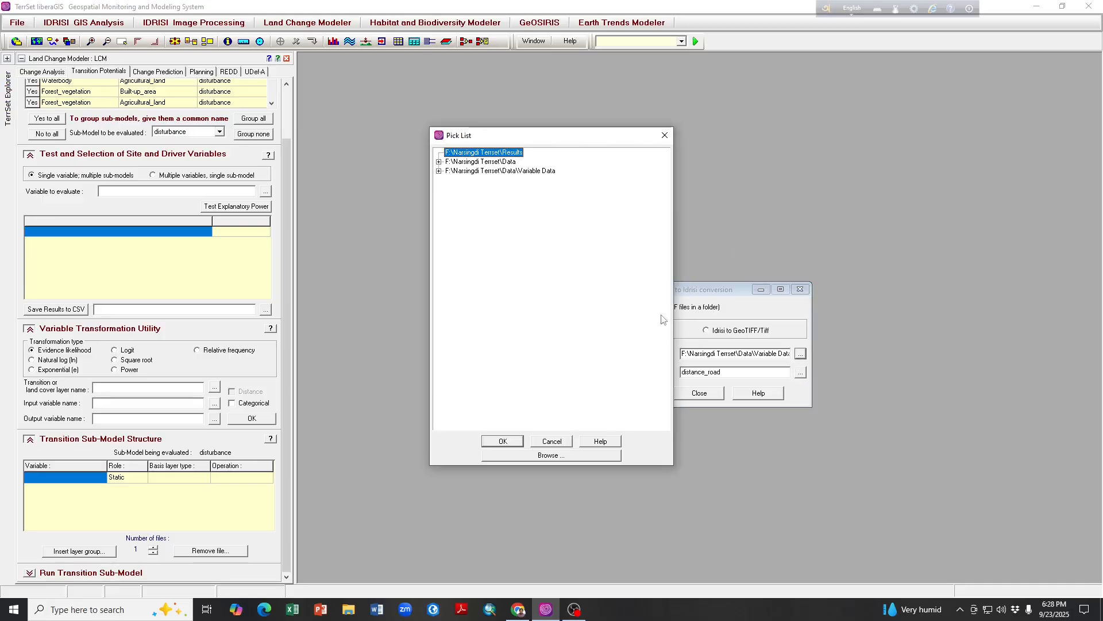
click(547, 455)
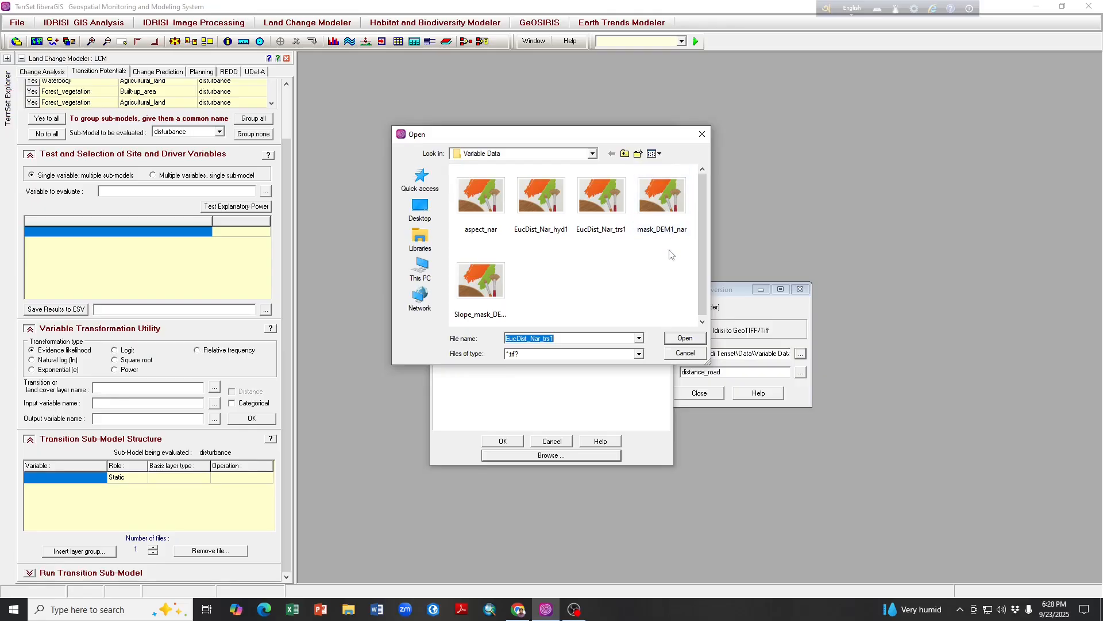
click(665, 228)
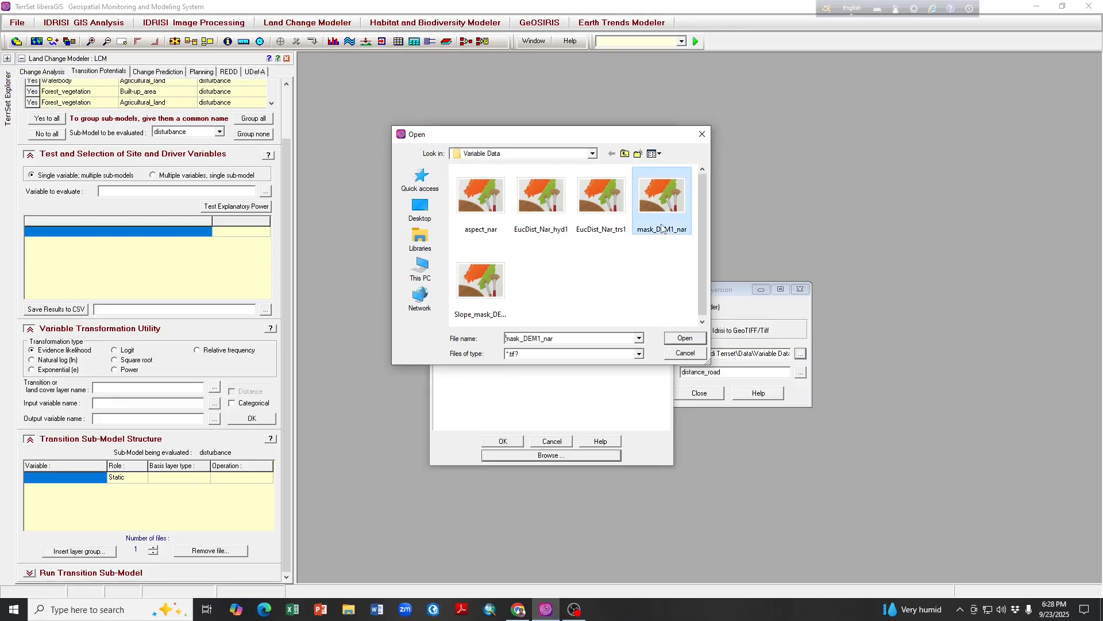
click(685, 338)
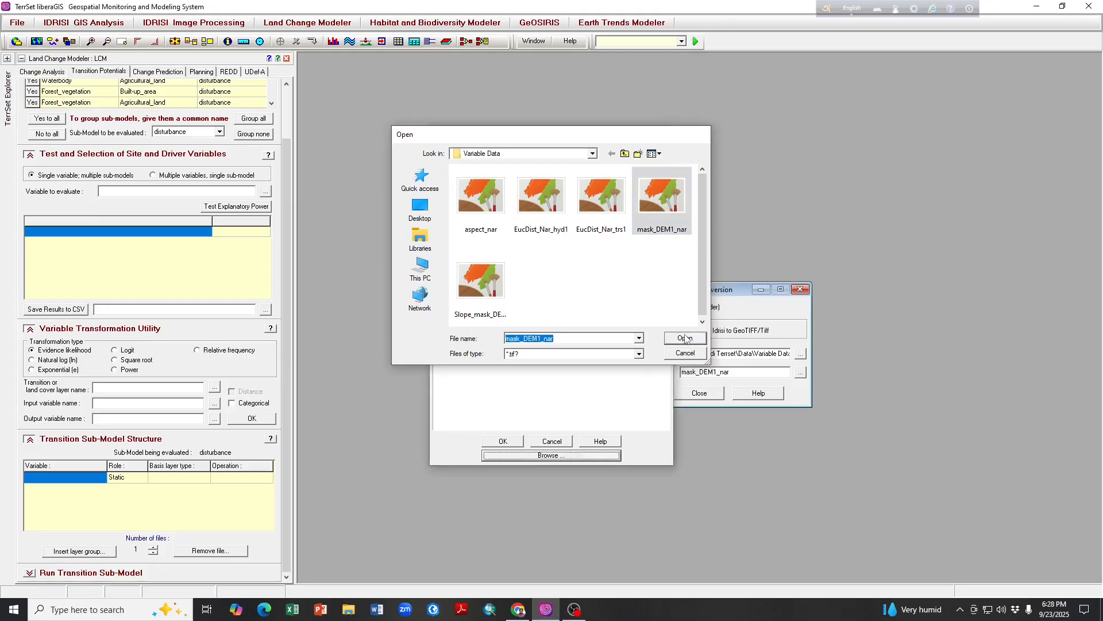
drag(744, 372, 678, 376)
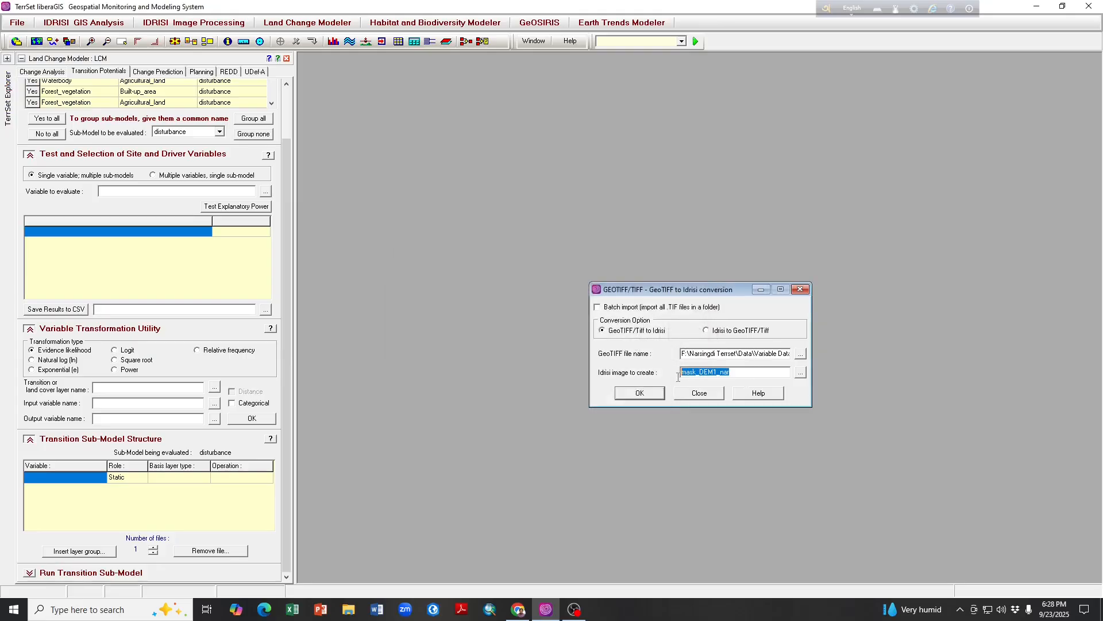
text(Nar_elevation)
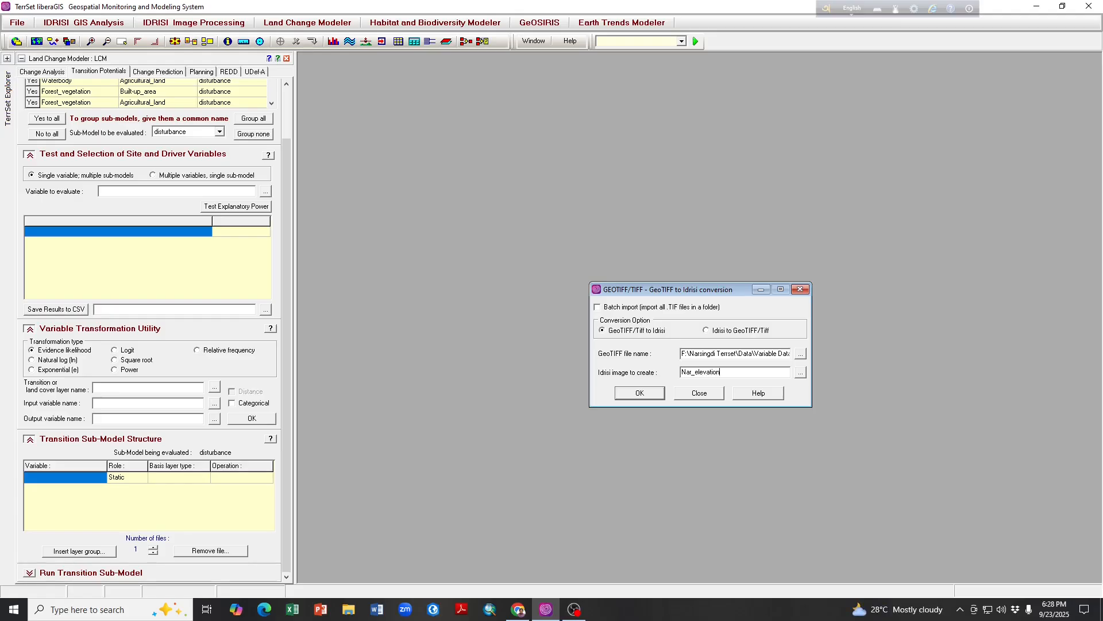
click(632, 395)
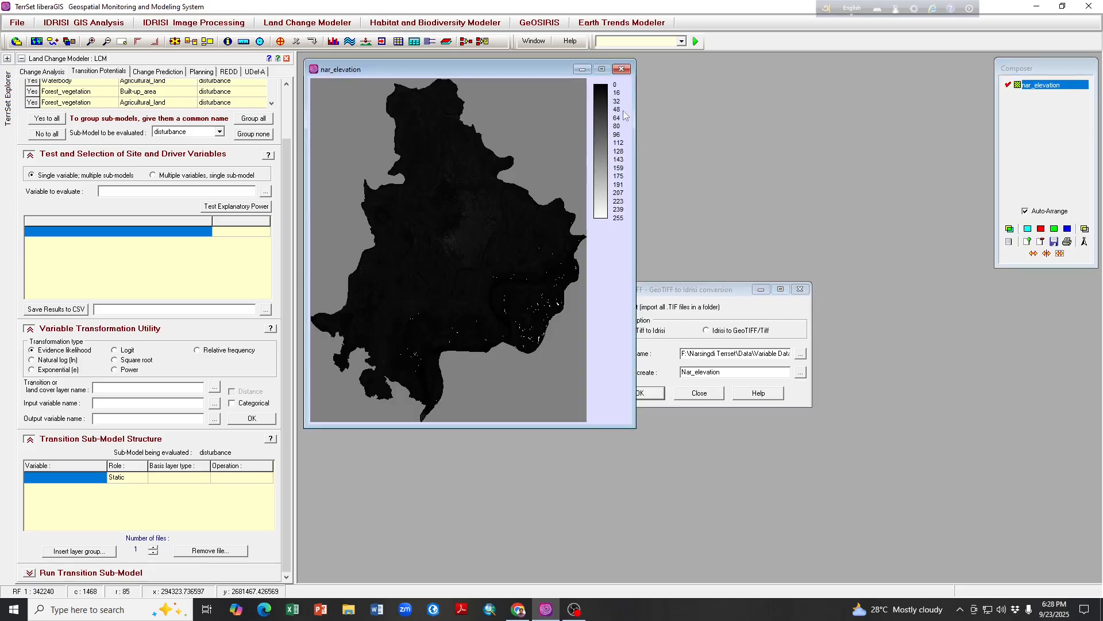
click(622, 69)
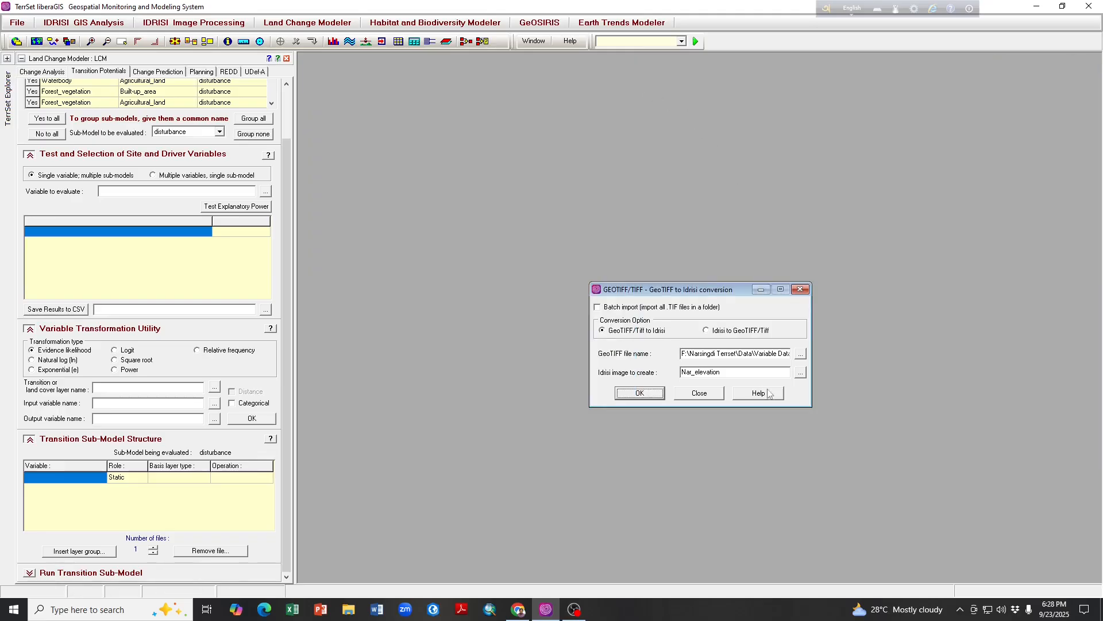
- Convert the Slope_mask_DEM_1 GeoTIFF to an Idrisi image named Nar_slope, and close the resulting map
click(801, 354)
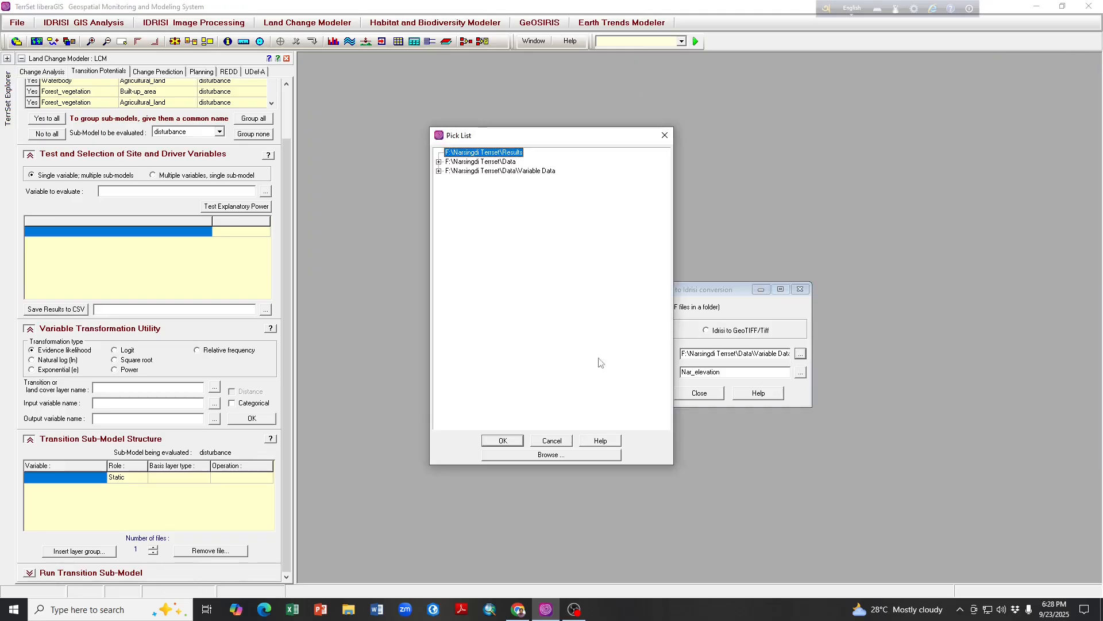
click(566, 454)
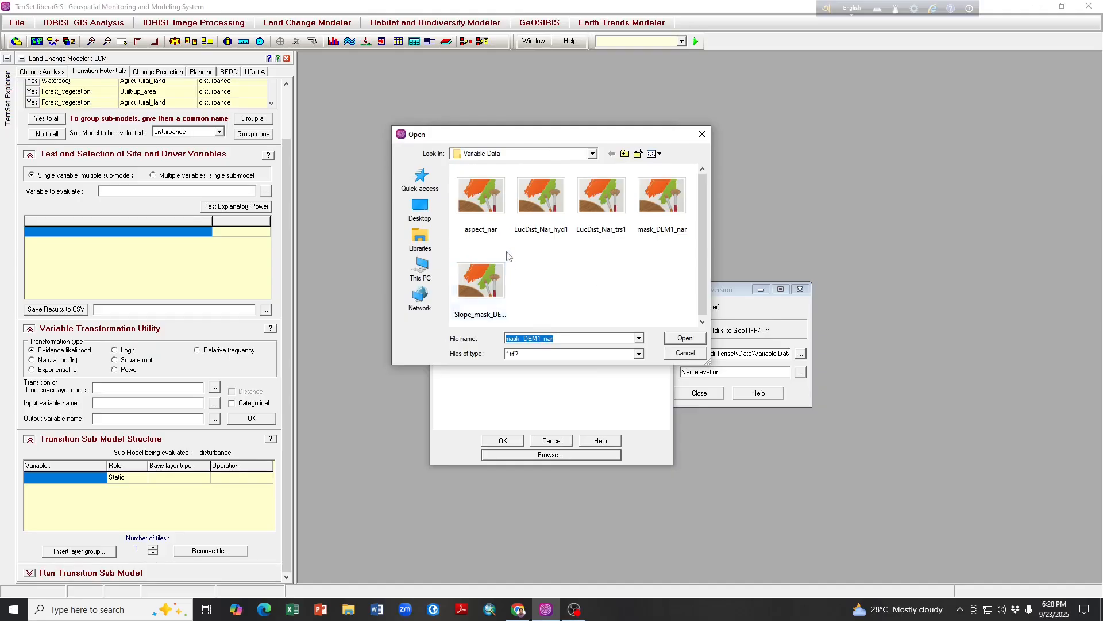
click(476, 301)
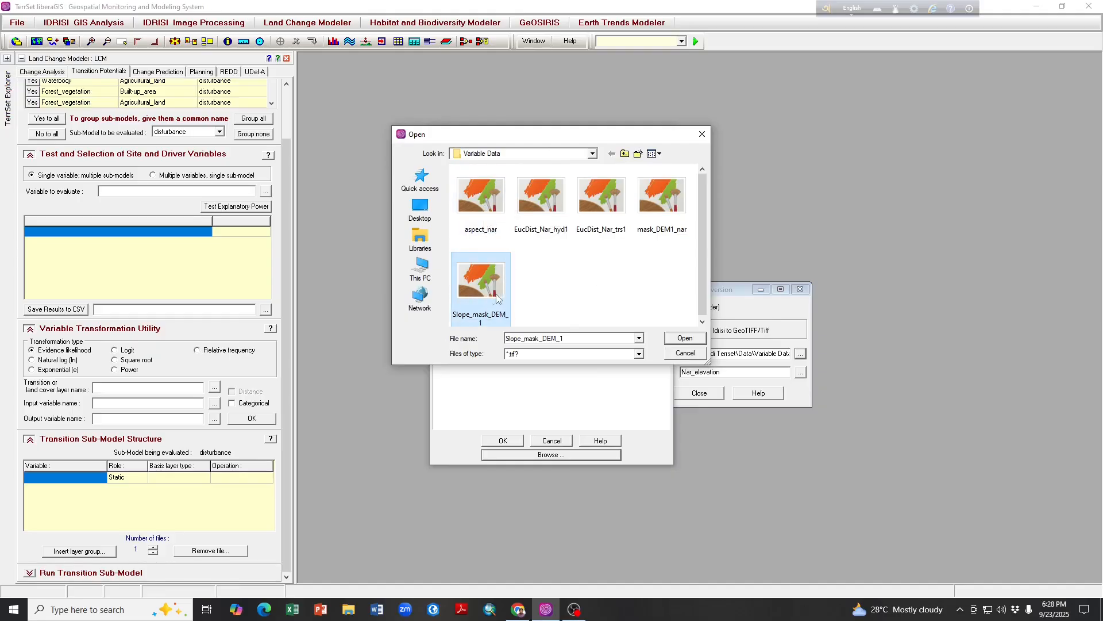
click(679, 339)
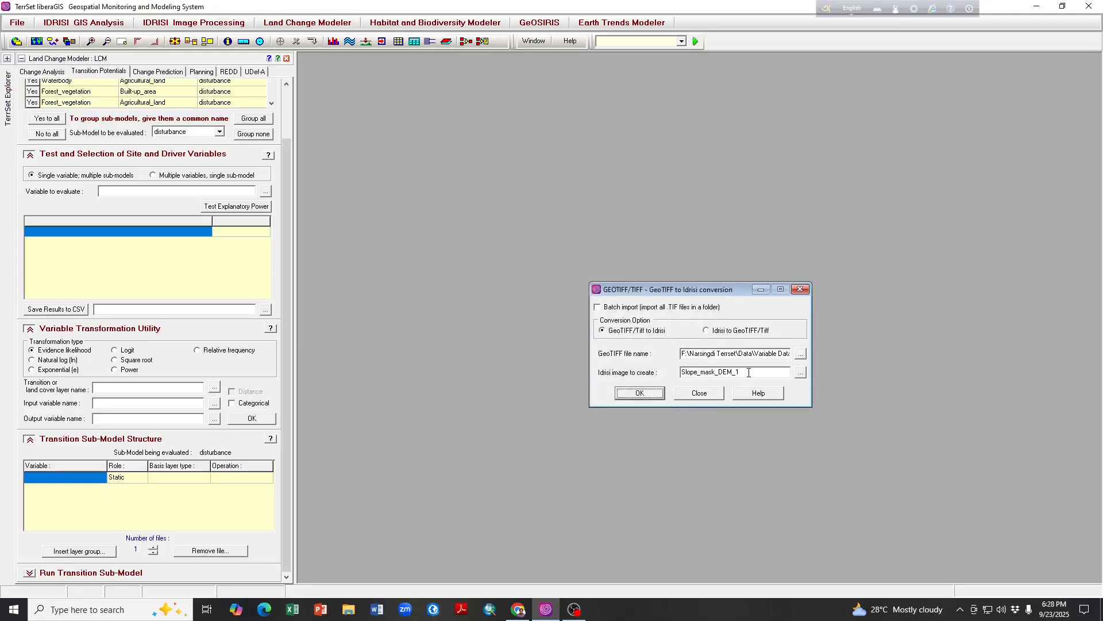
drag(748, 372, 678, 373)
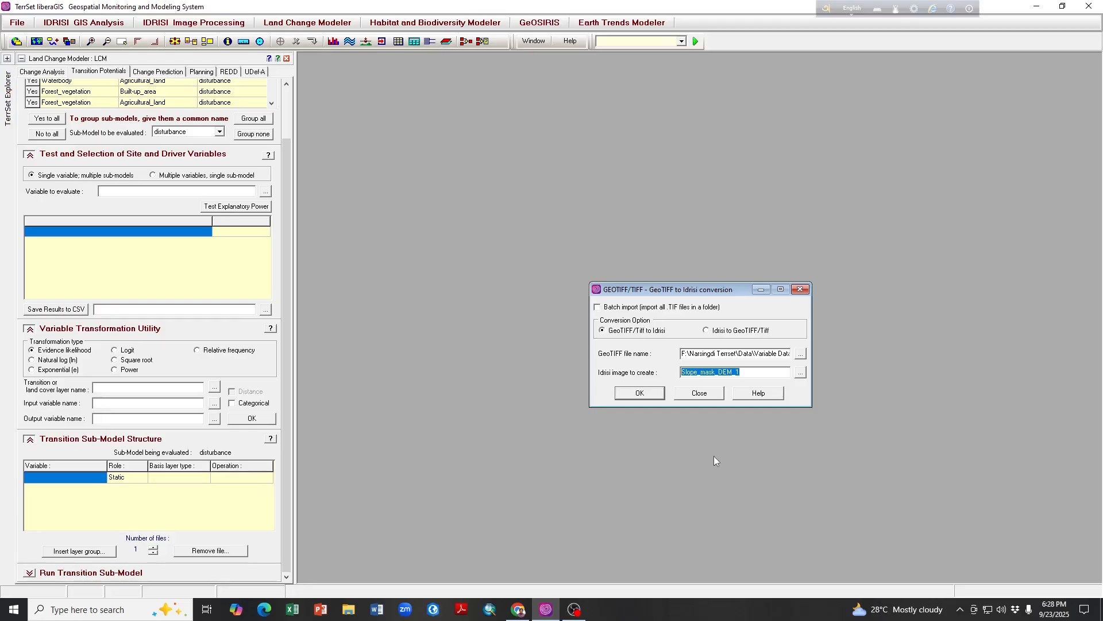
text(Nar_slope)
click(654, 396)
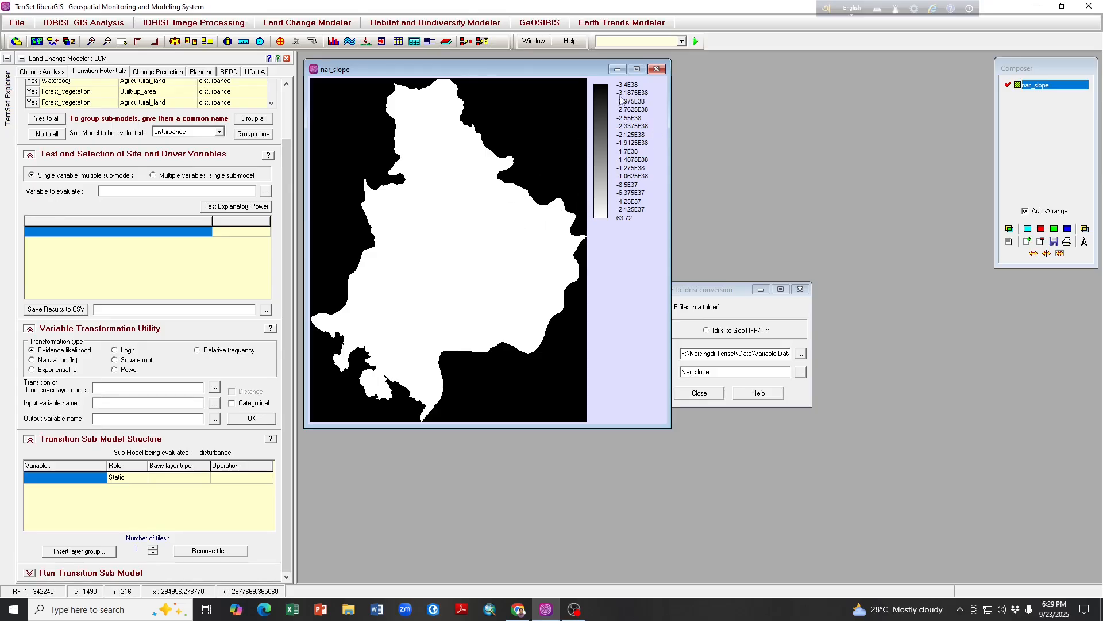
click(658, 69)
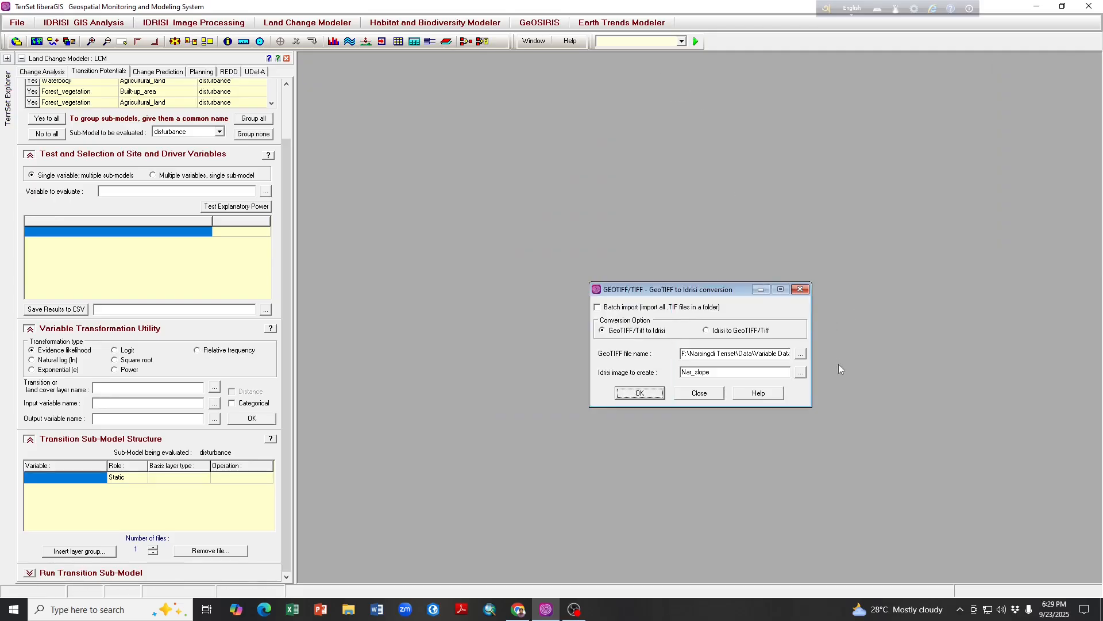
- Convert the aspect_nar GeoTIFF to an Idrisi image named Nar_aspect, and close the resulting map and the conversion dialog
click(802, 354)
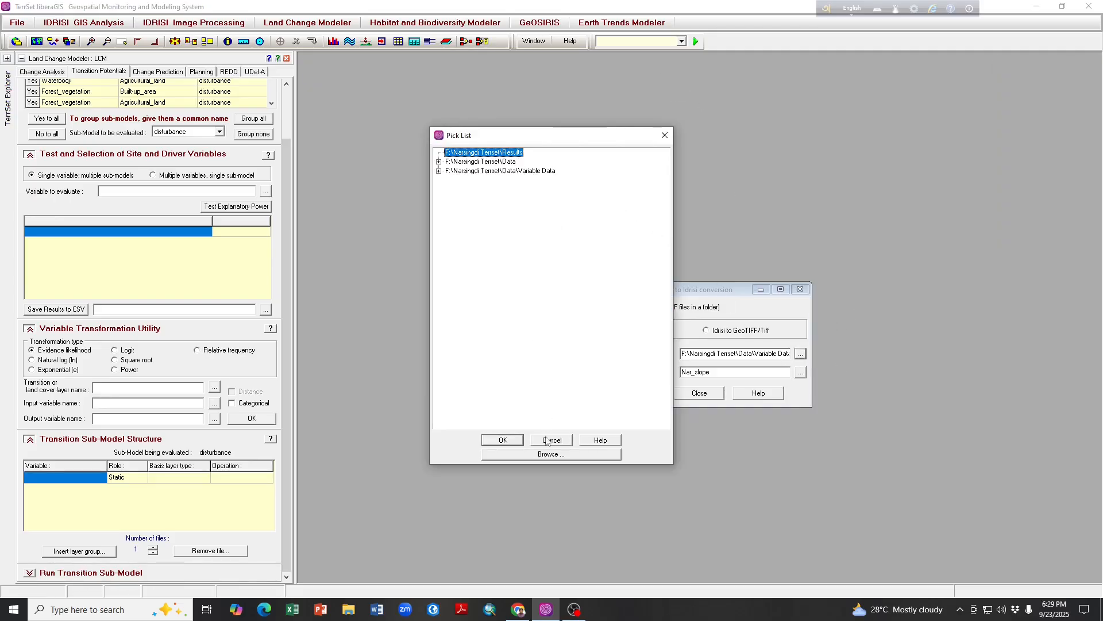
click(557, 454)
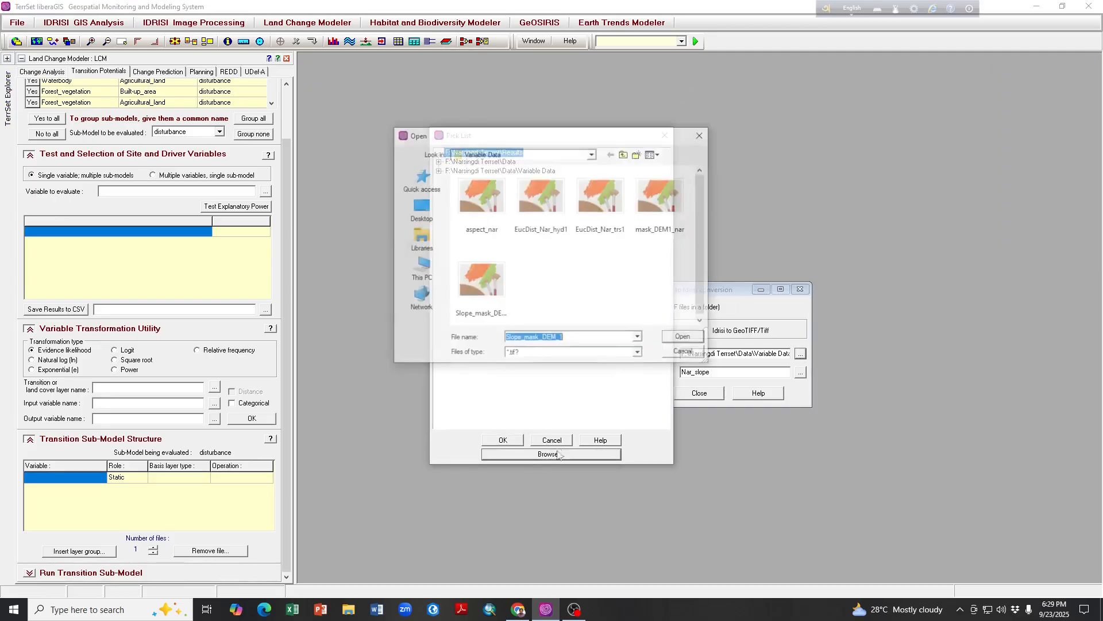
click(474, 211)
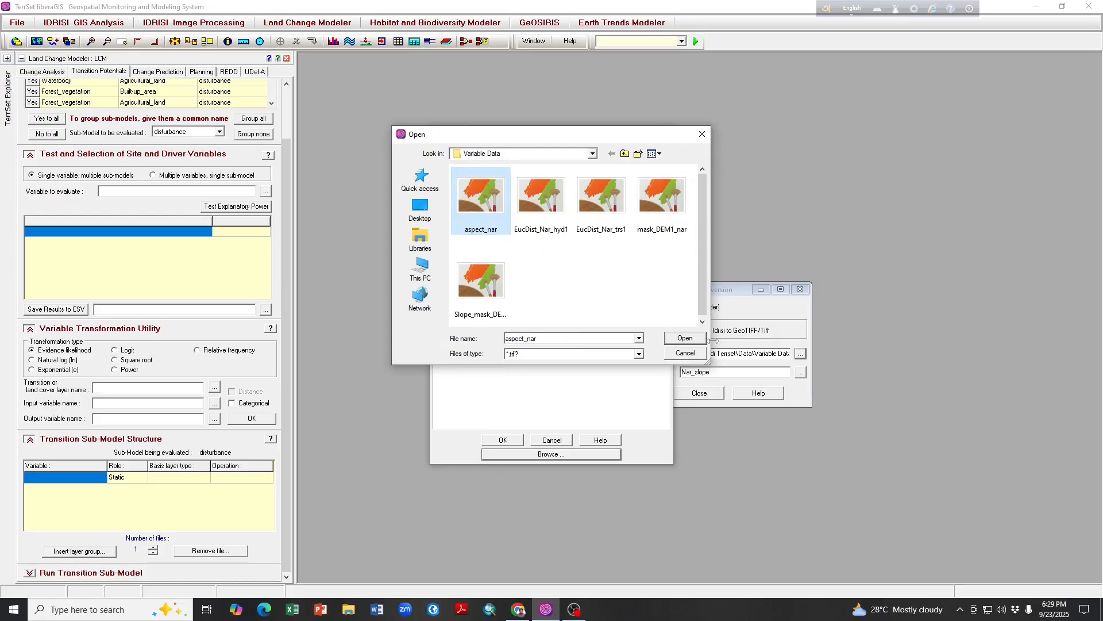
click(685, 338)
double_click(671, 375)
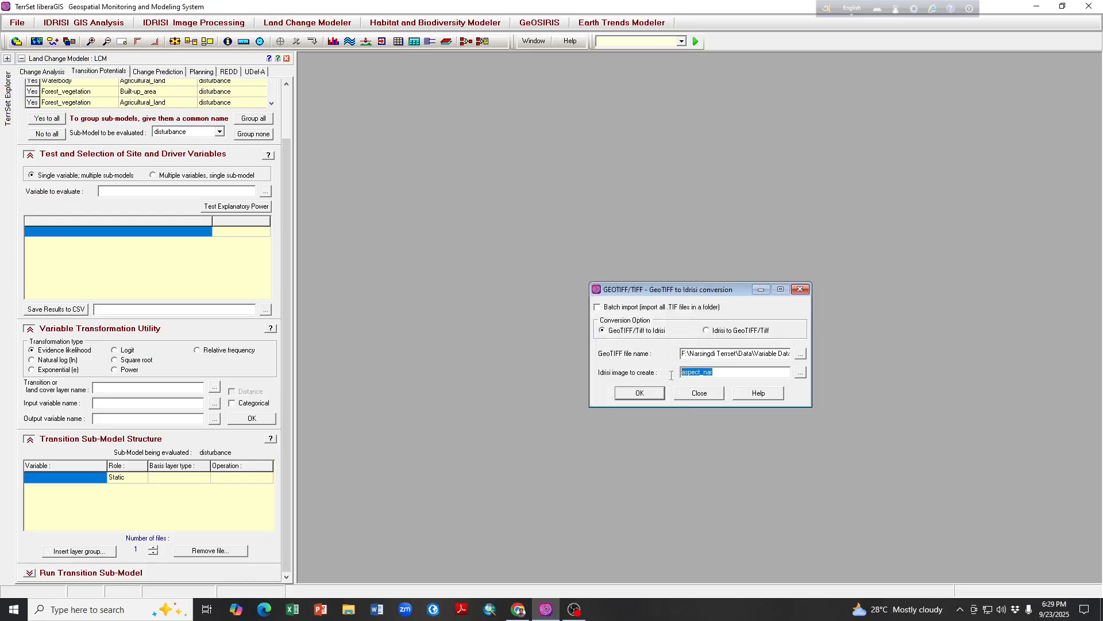
text(Nar_)
click(642, 394)
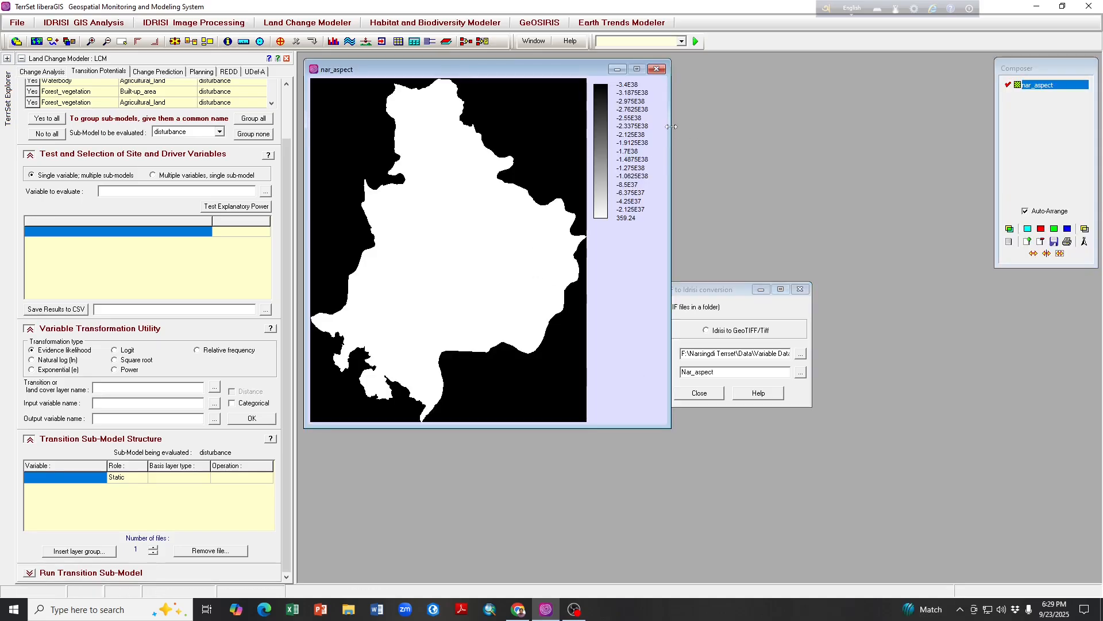
click(660, 70)
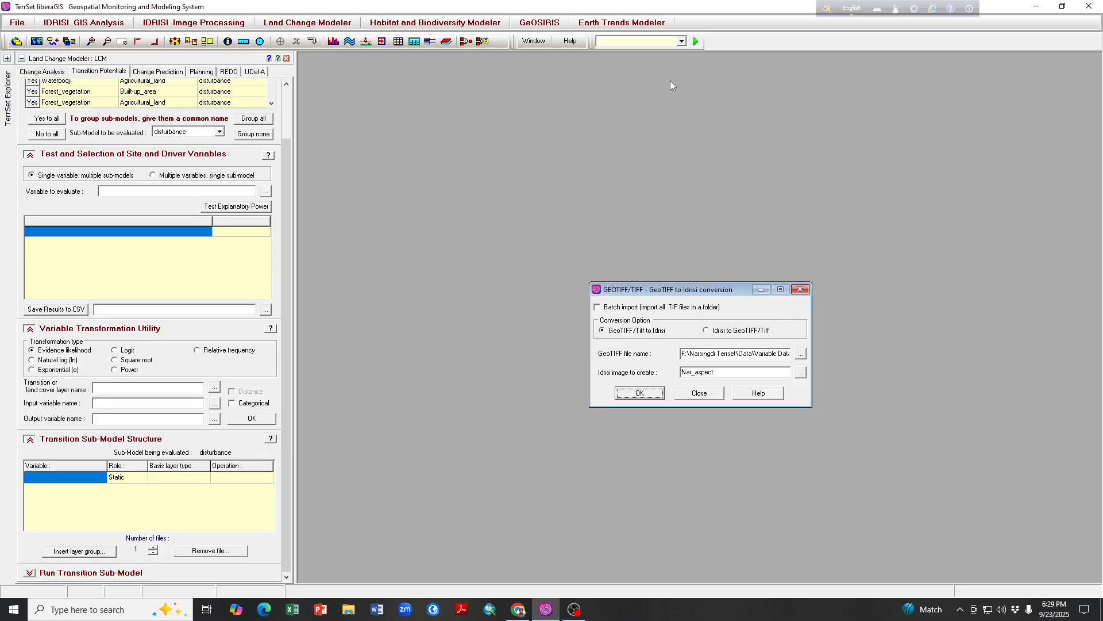
click(703, 396)
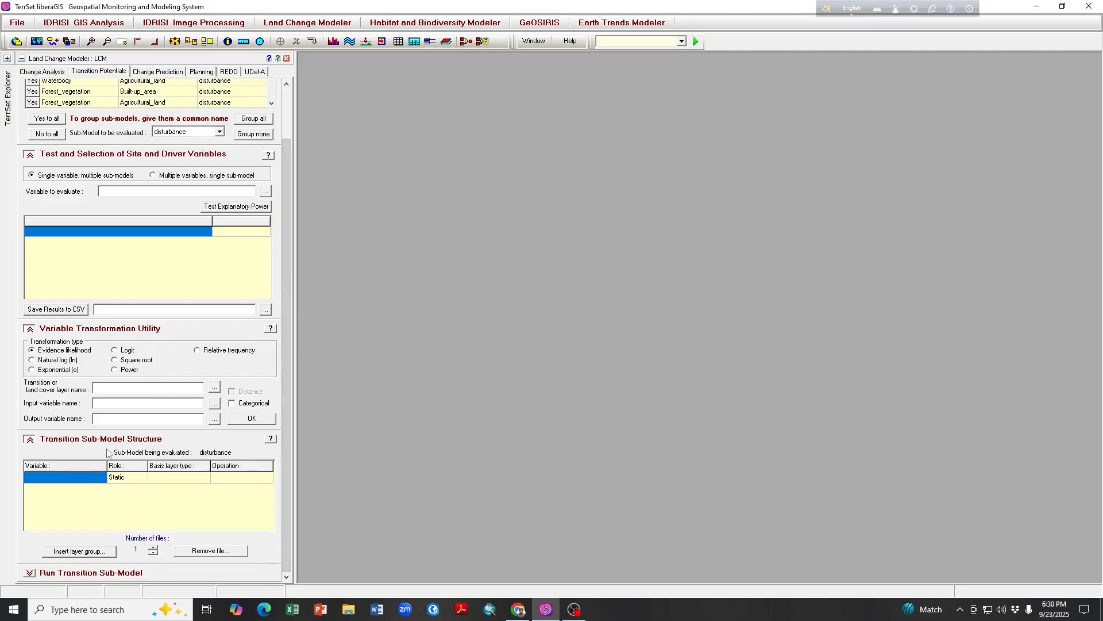
- Set distance_river from the Results folder as the first variable of the transition sub-model structure
click(96, 477)
click(102, 477)
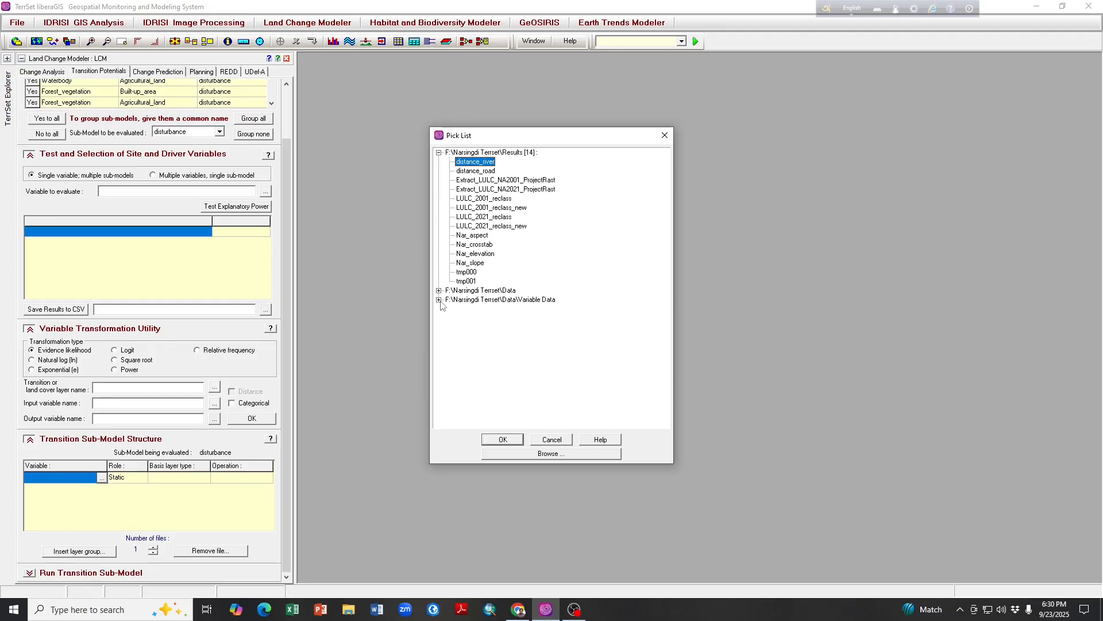
click(470, 303)
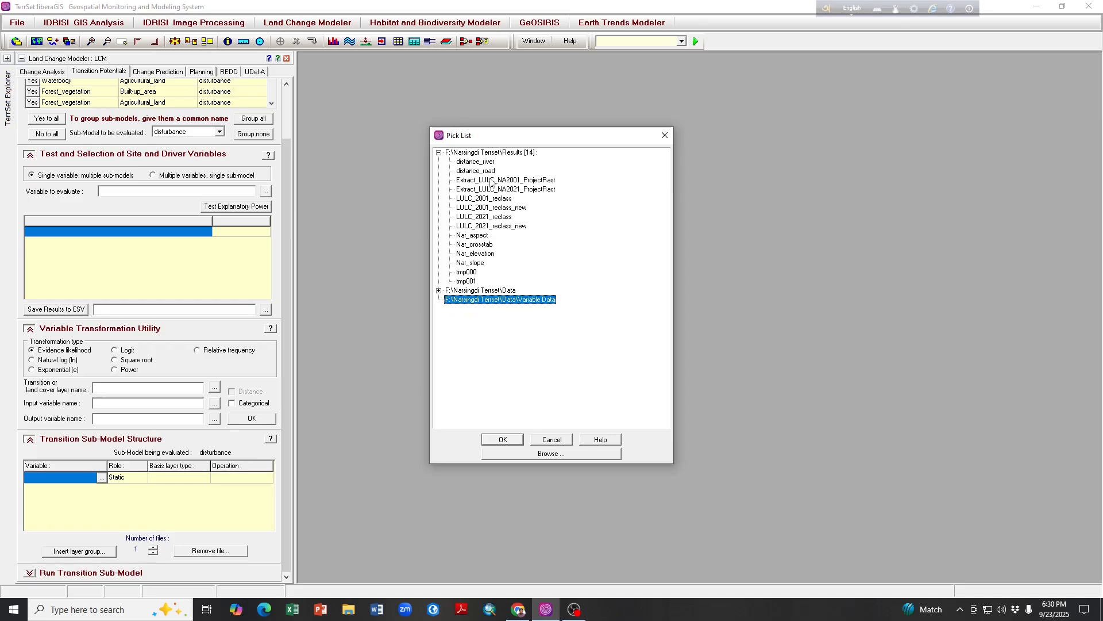
click(487, 163)
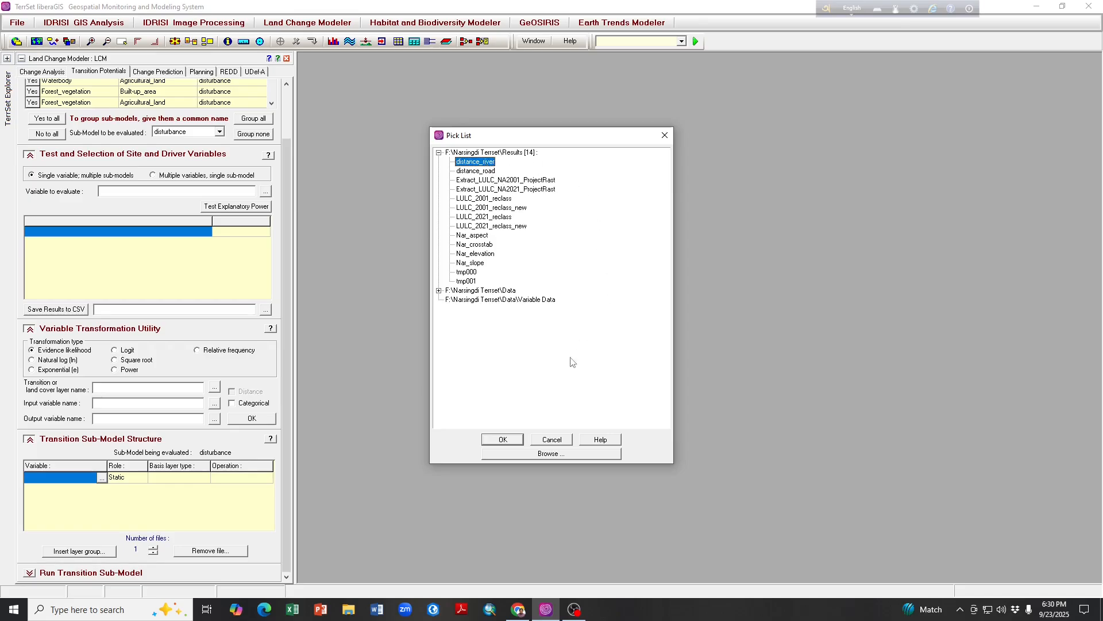
click(503, 439)
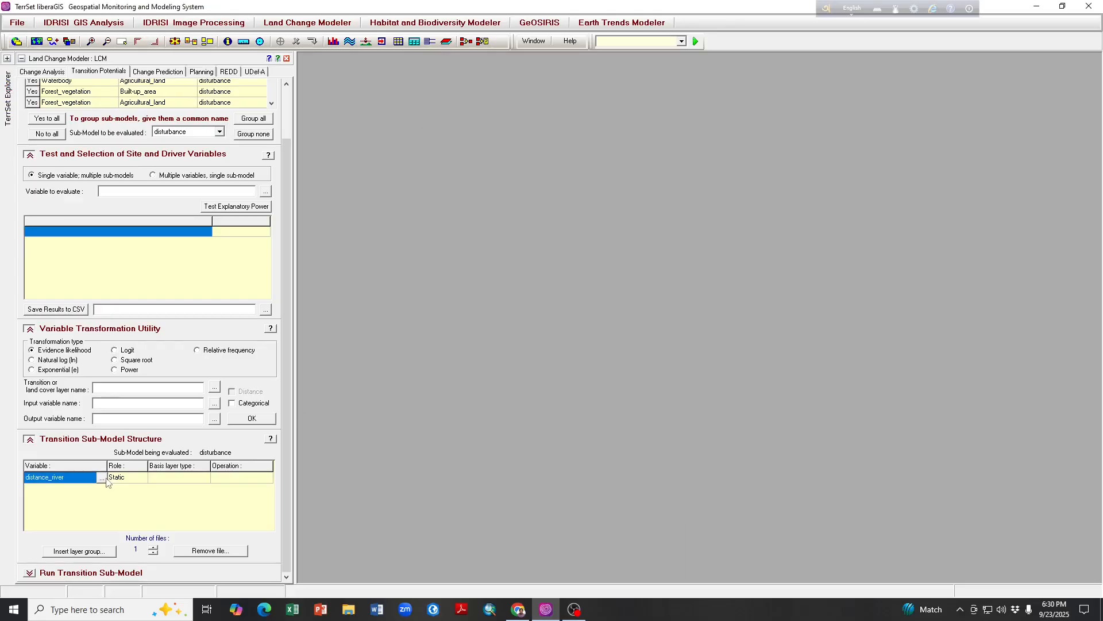
- Add a second variable row to the sub-model structure and assign distance_road from the Results folder to it
click(154, 548)
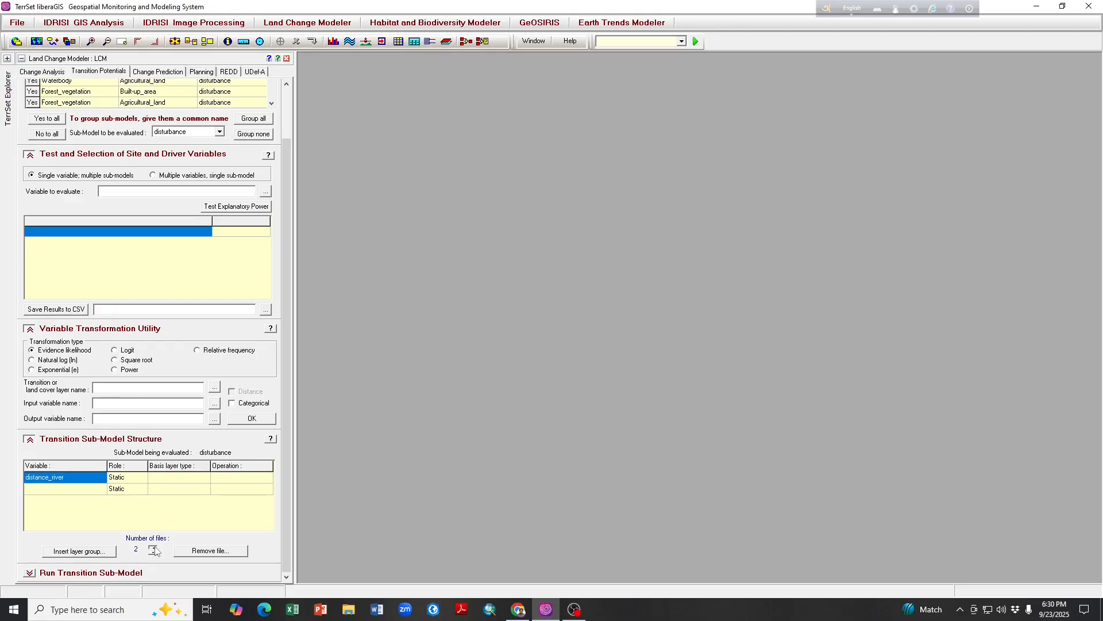
click(107, 490)
click(102, 489)
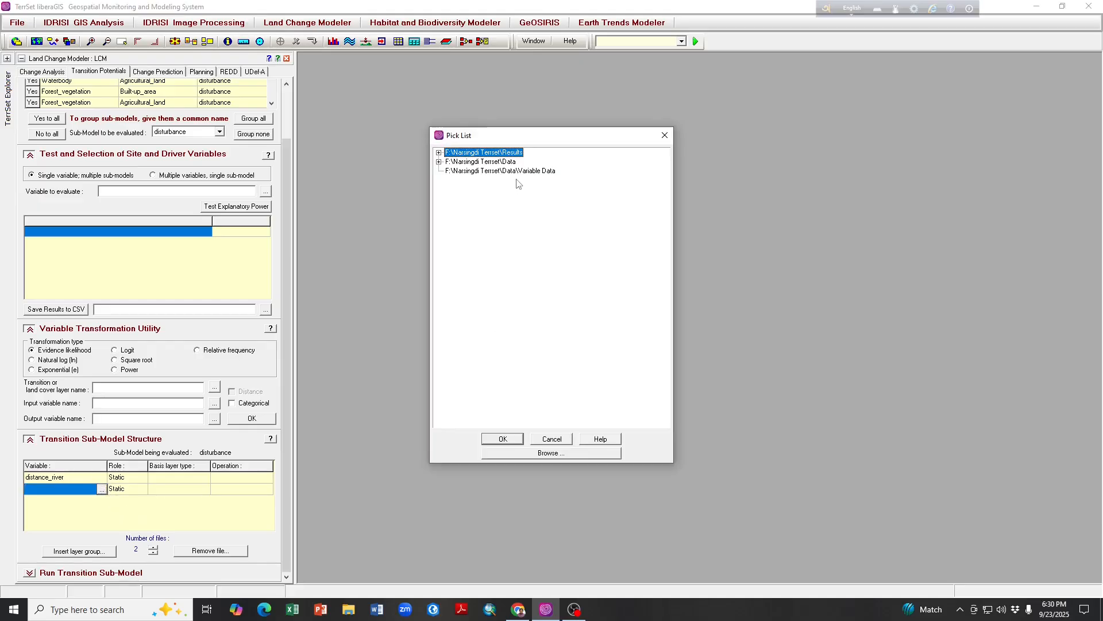
click(549, 453)
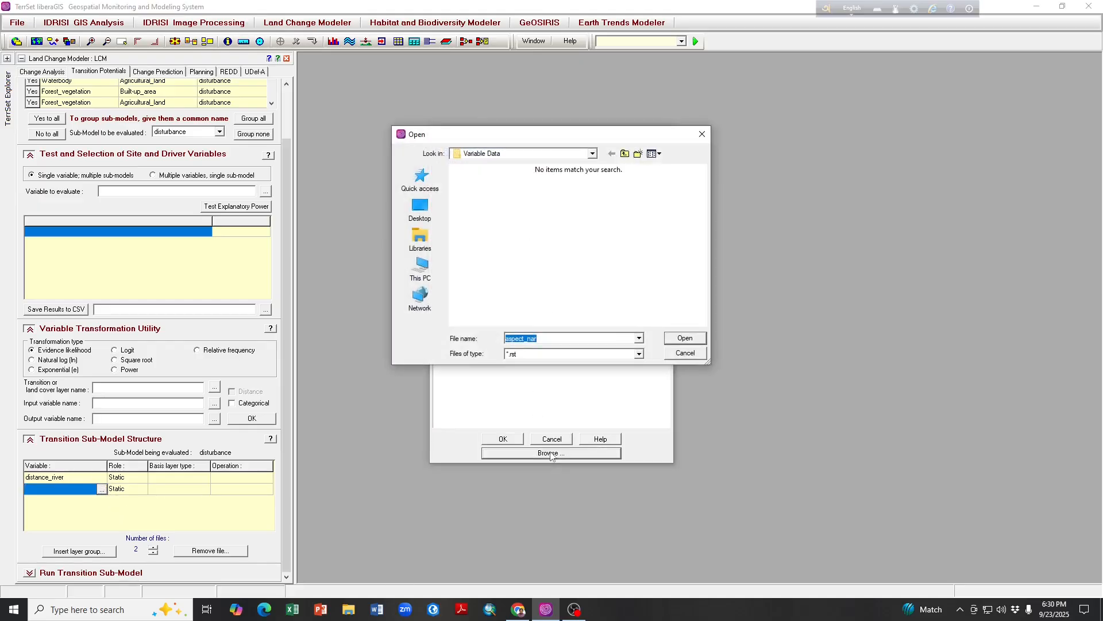
click(685, 353)
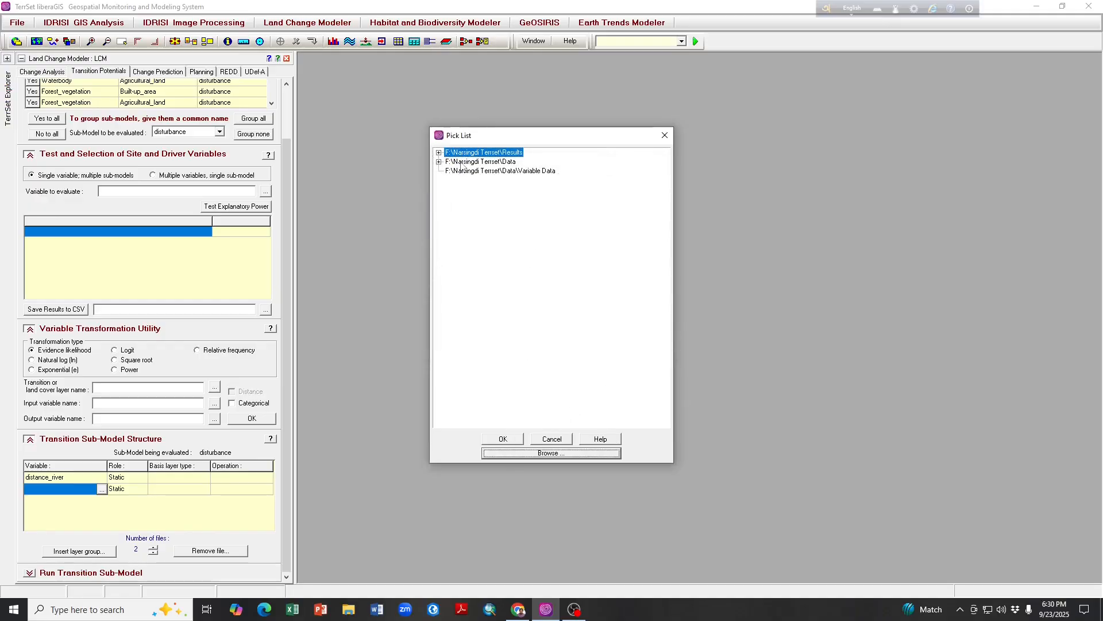
click(439, 152)
click(486, 171)
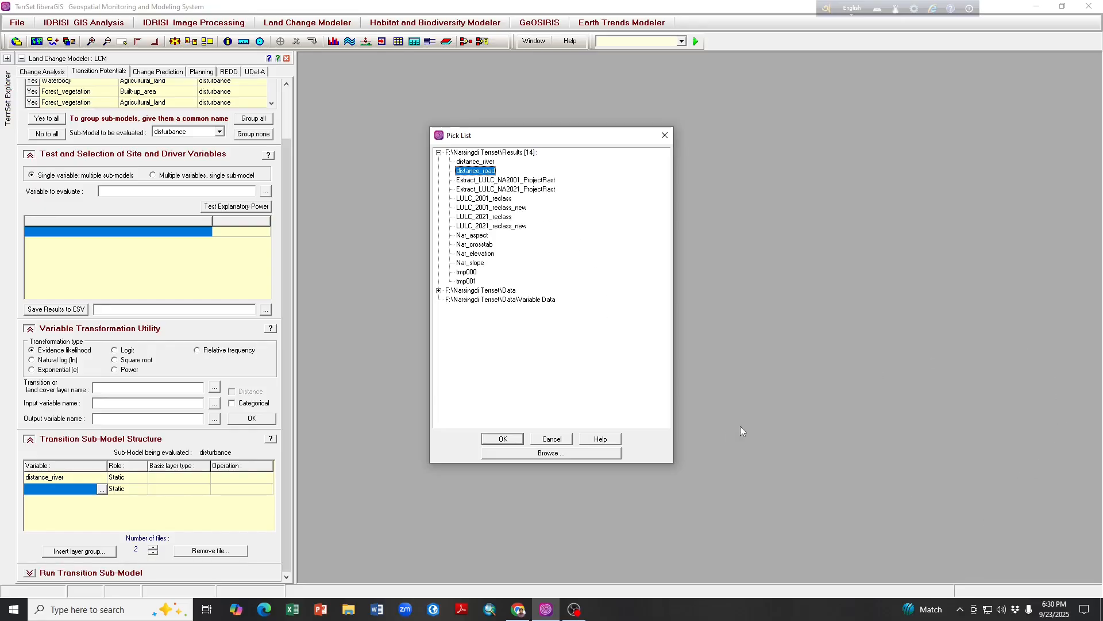
click(505, 439)
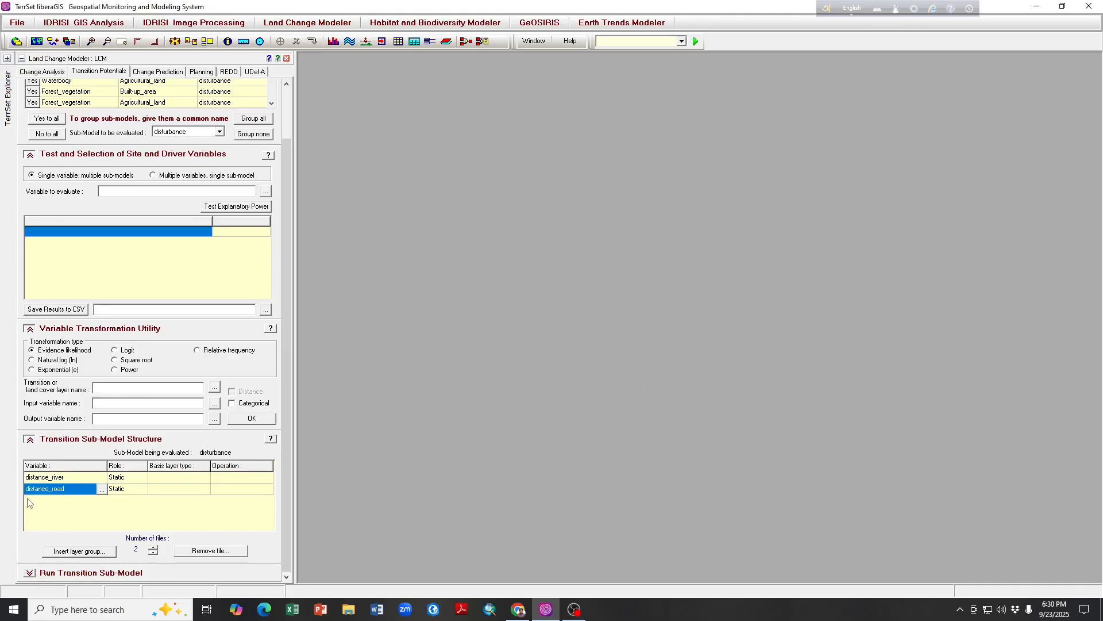
- Add a third variable row to the sub-model structure and assign Nar_elevation to it
click(153, 546)
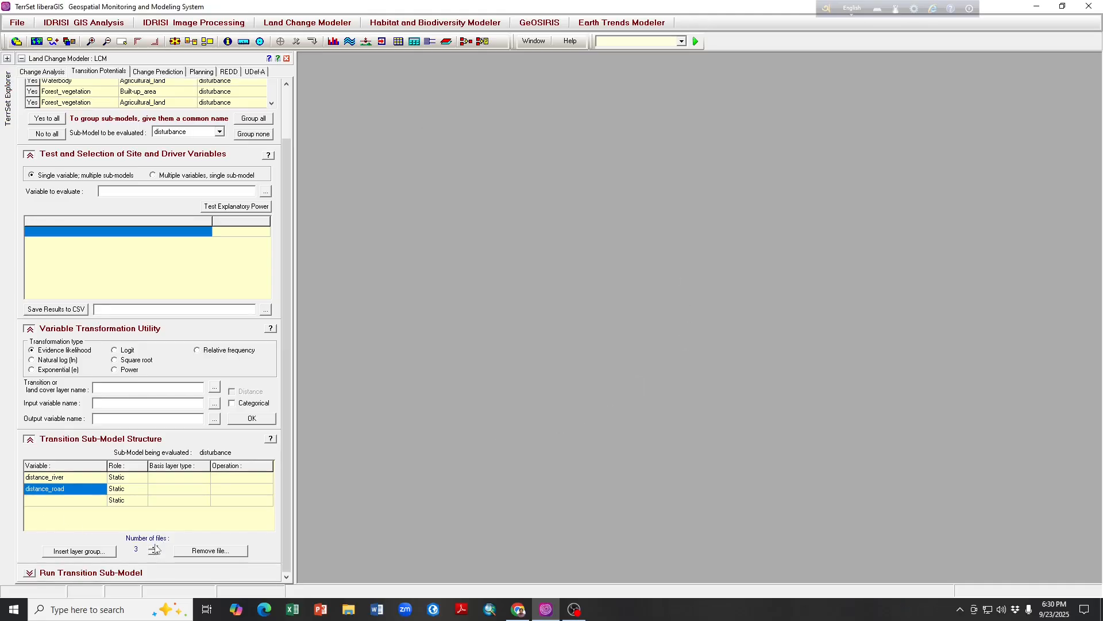
click(103, 501)
click(102, 501)
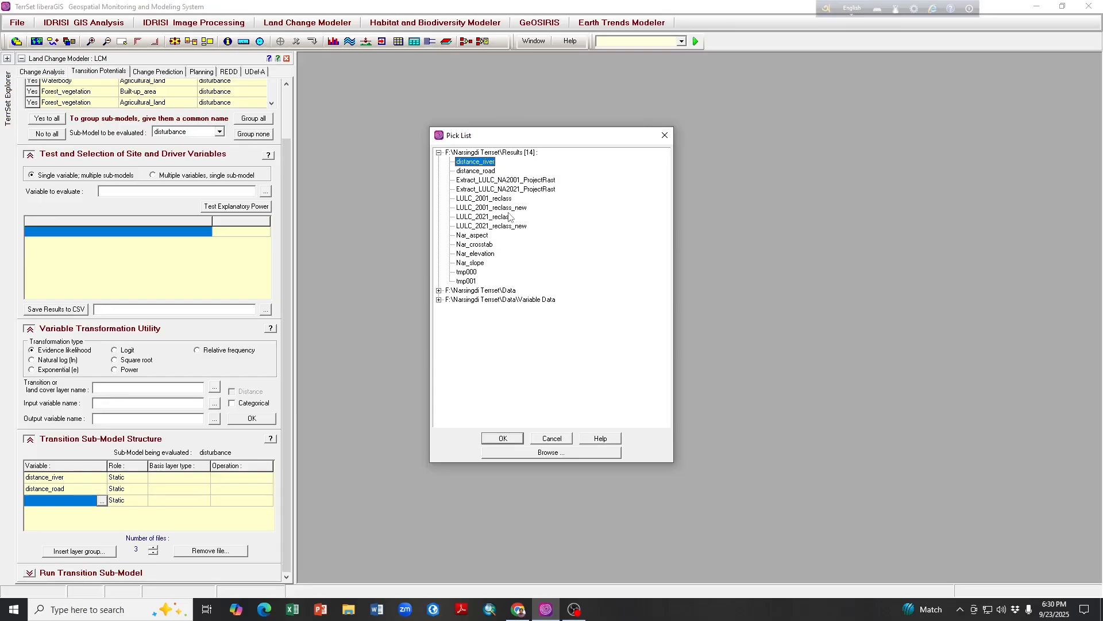
click(487, 255)
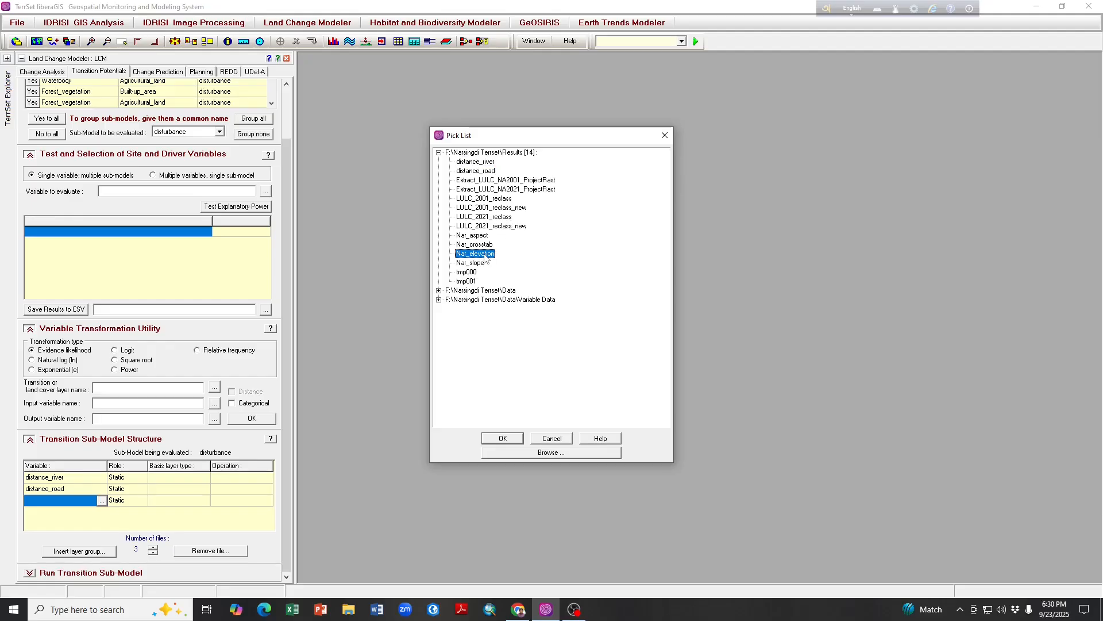
click(501, 438)
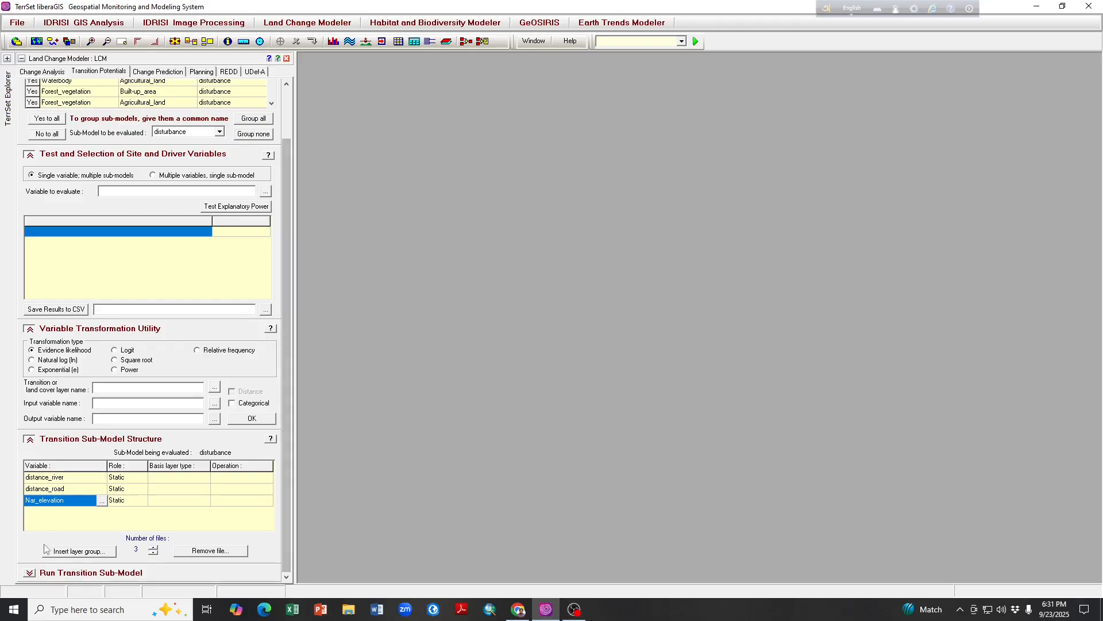
- Try to run the disturbance transition sub-model with the MLP method and its default training parameters
click(30, 573)
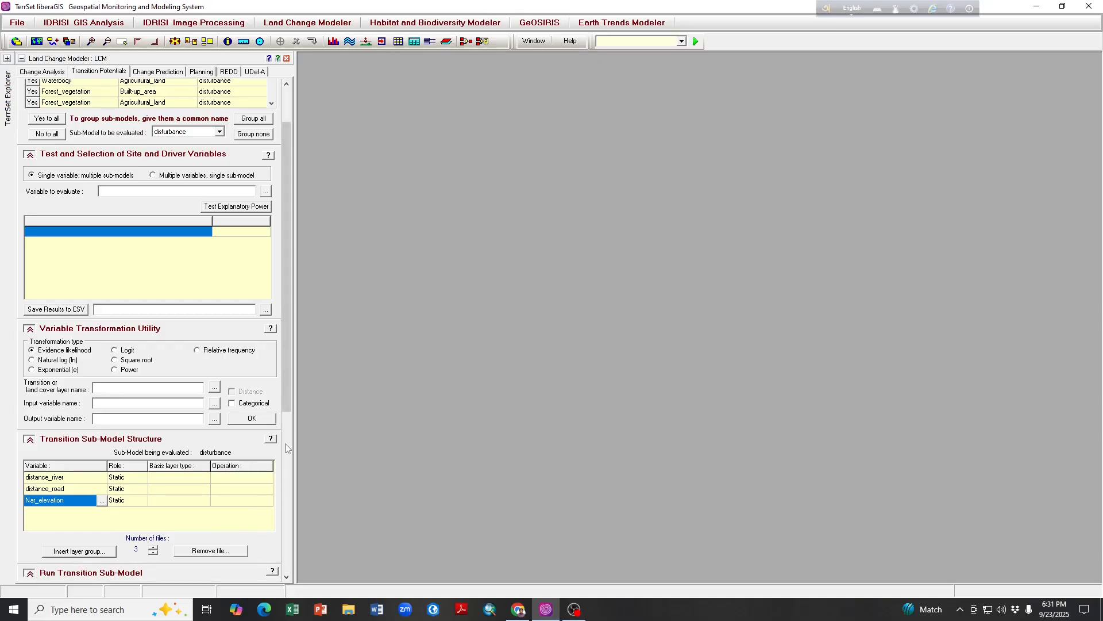
drag(289, 370, 288, 536)
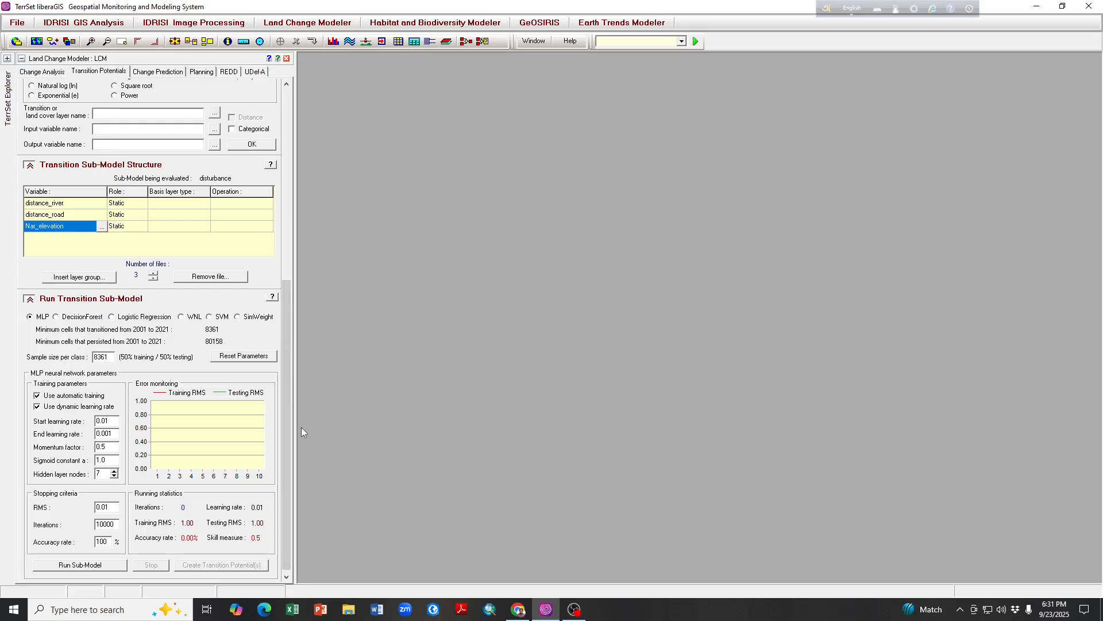
drag(291, 415, 284, 441)
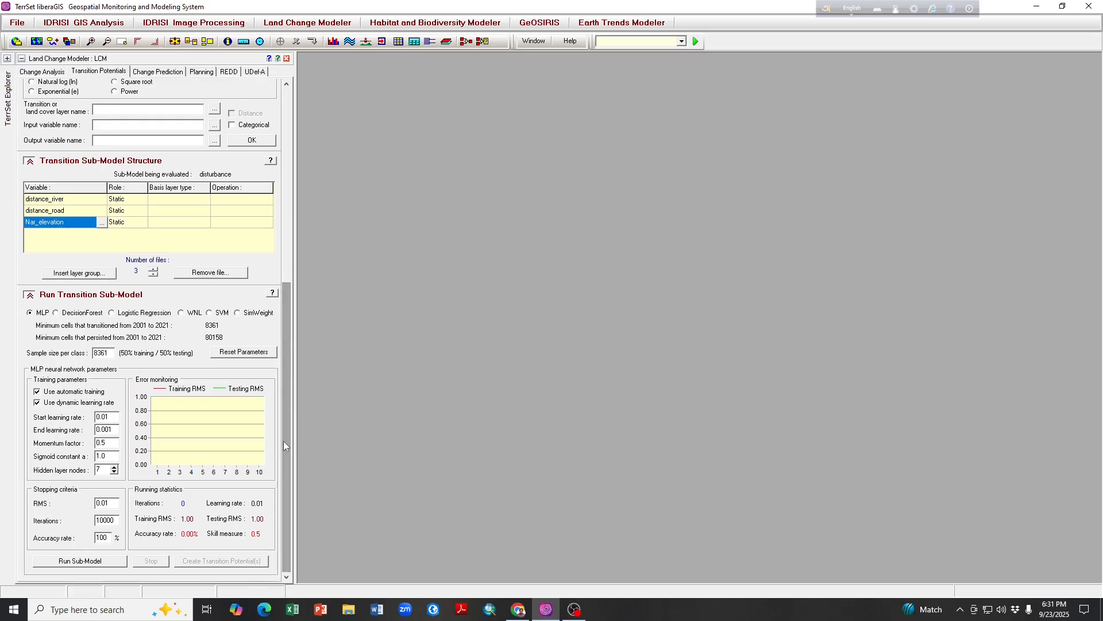
click(92, 562)
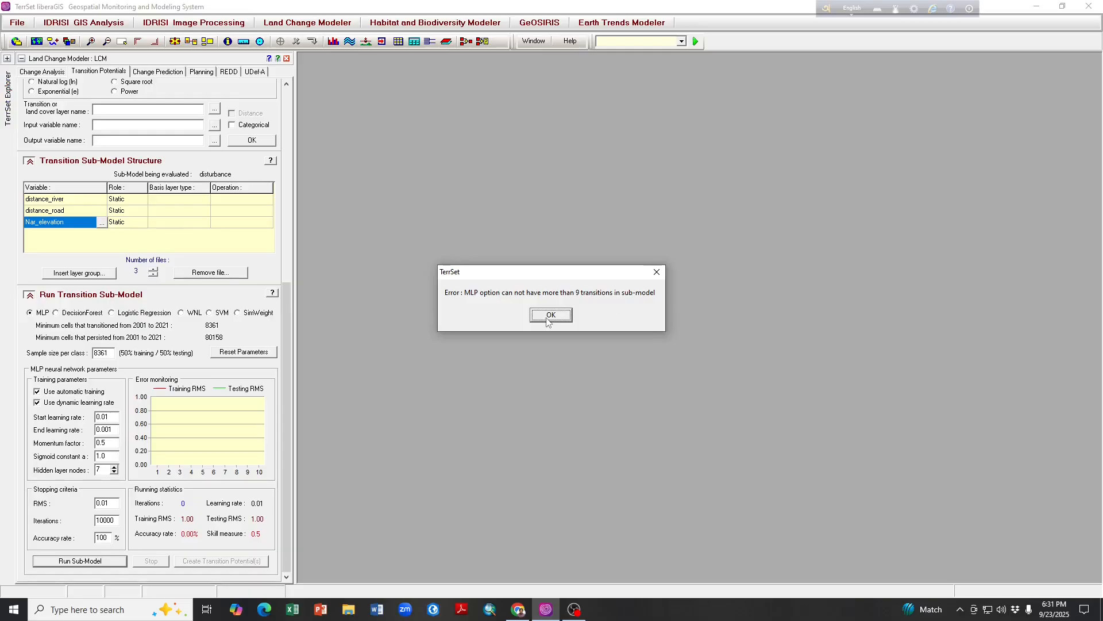
click(549, 316)
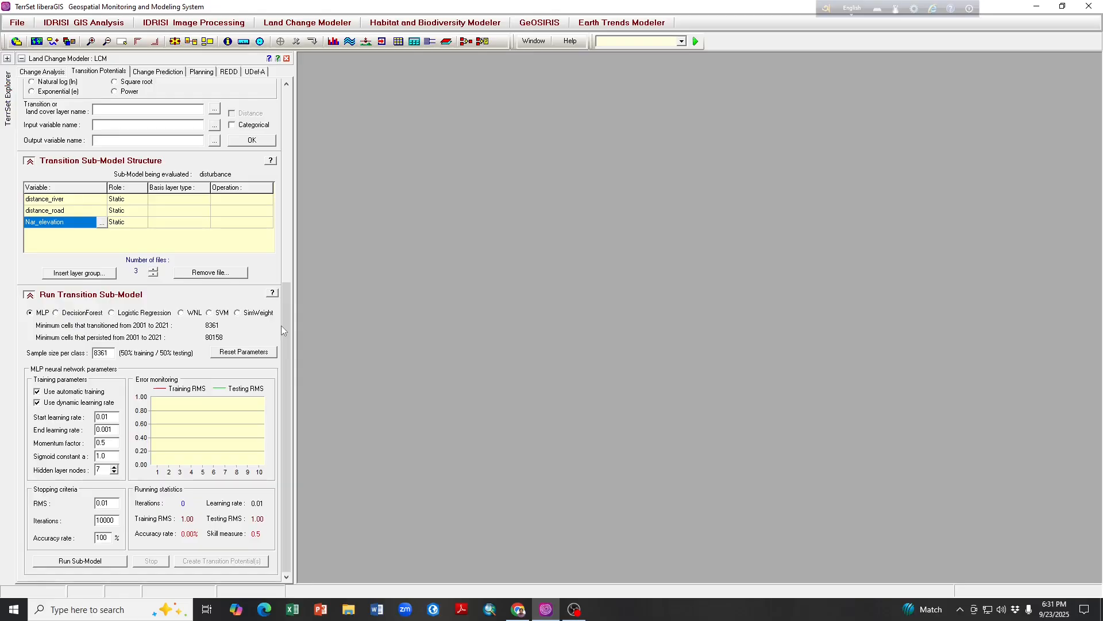
- Group all transitions together and rename the sub-model of the included transitions to disturbance
drag(281, 330, 299, 157)
click(263, 151)
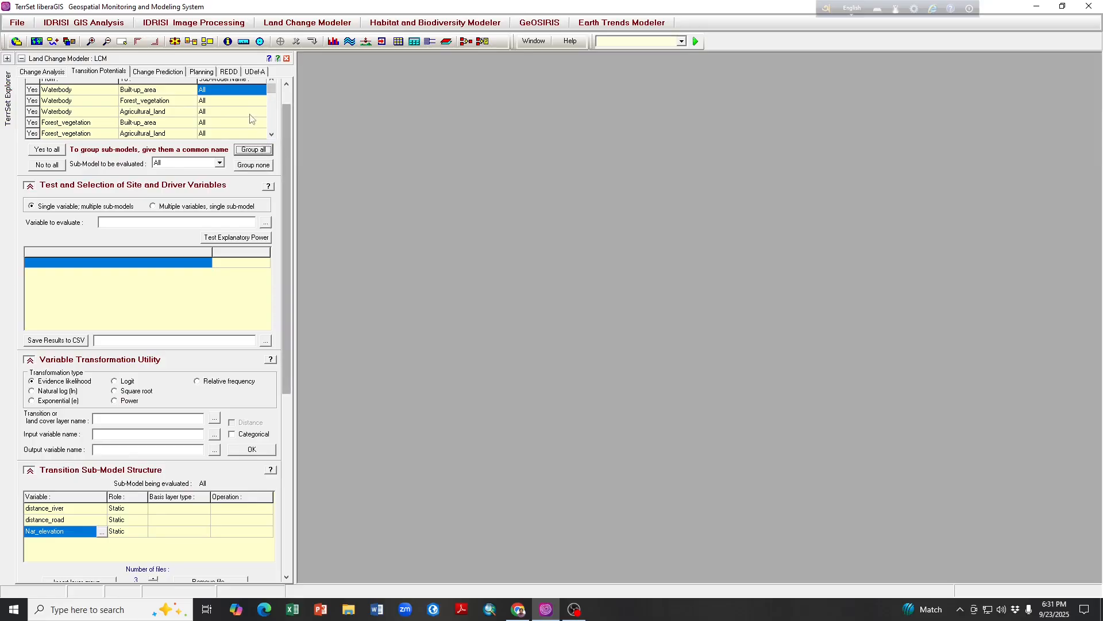
click(233, 93)
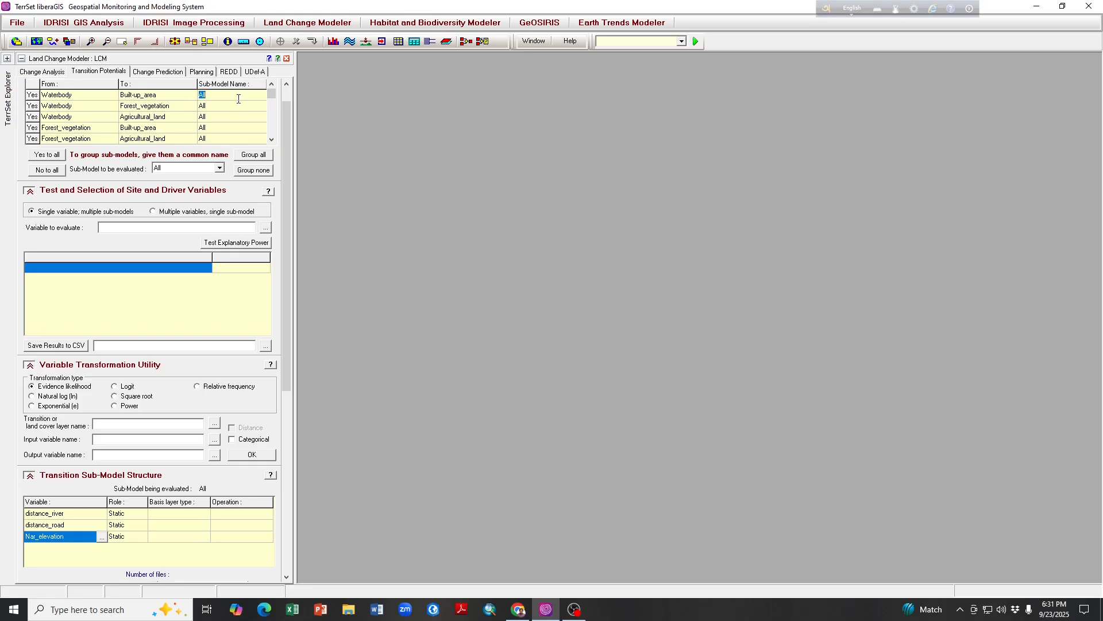
text(distu)
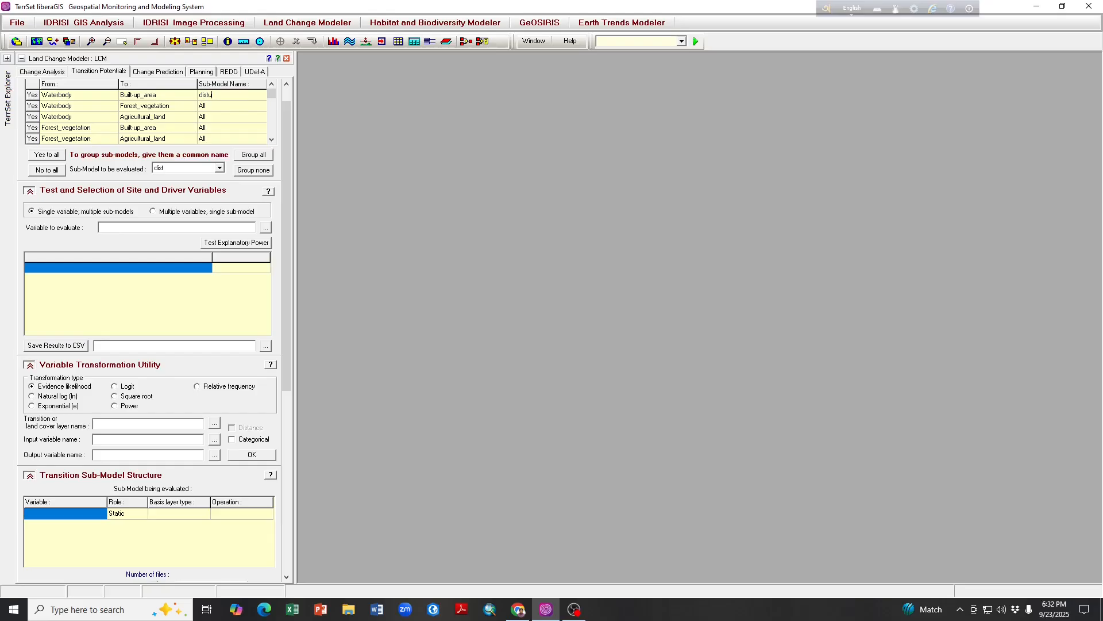
text(rbance)
click(222, 105)
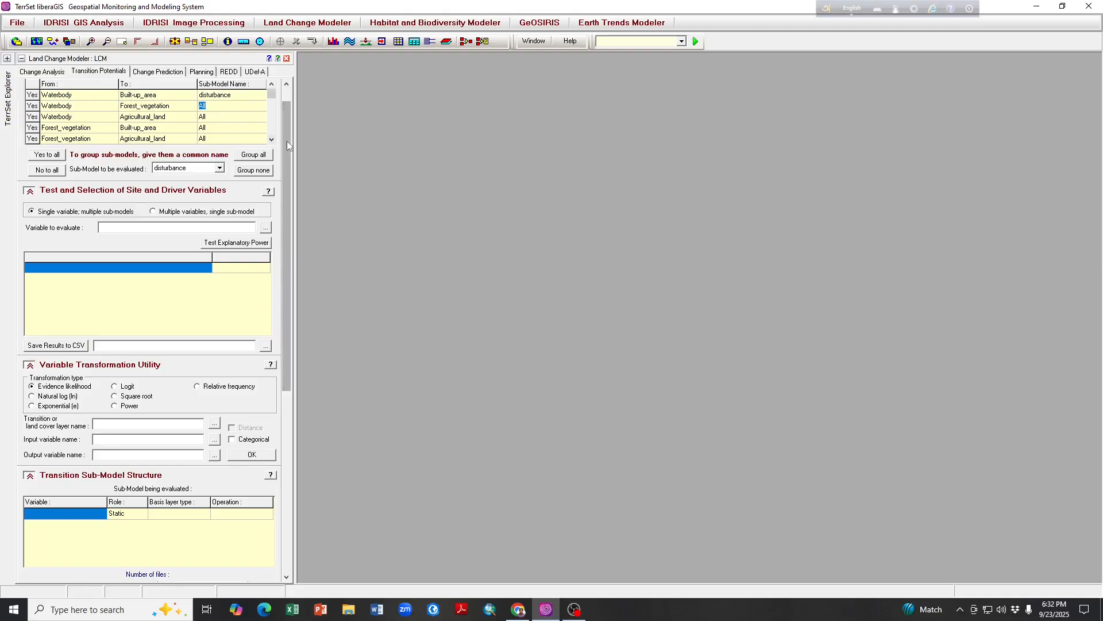
scroll(218, 129, down, 2)
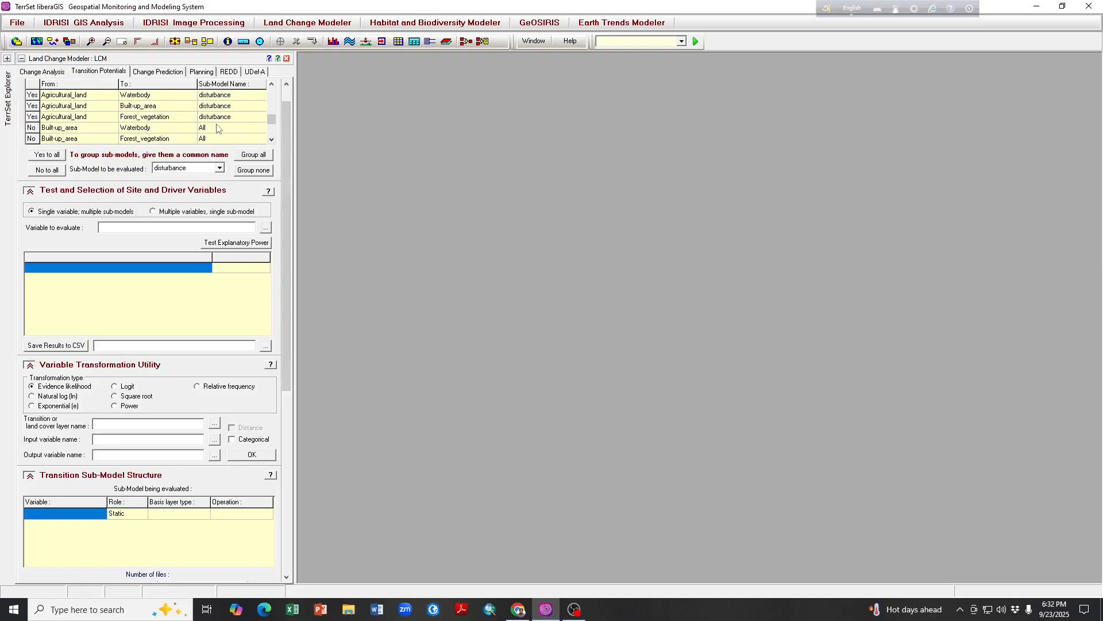
- Edit the sub-model names of the Built-up_area to Waterbody and Built-up_area to Forest_vegetation transitions, entering disturbance
click(198, 129)
double_click(219, 127)
text(disturbance)
click(223, 138)
drag(223, 138, 193, 138)
text(disturbance)
key(BackSpace)
key(BackSpace)
key(BackSpace)
key(BackSpace)
key(BackSpace)
key(BackSpace)
key(BackSpace)
key(BackSpace)
key(BackSpace)
key(BackSpace)
click(245, 139)
- Fill the sub-model structure again with three variables: distance_river, distance_road and Nar_elevation
drag(289, 309, 295, 429)
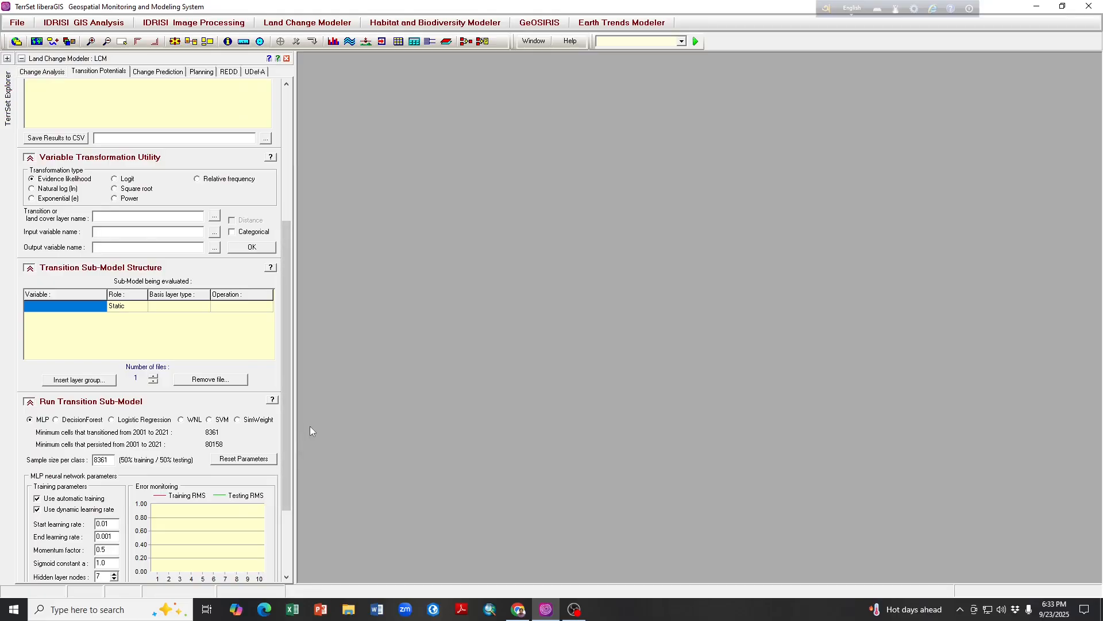
click(104, 309)
click(102, 307)
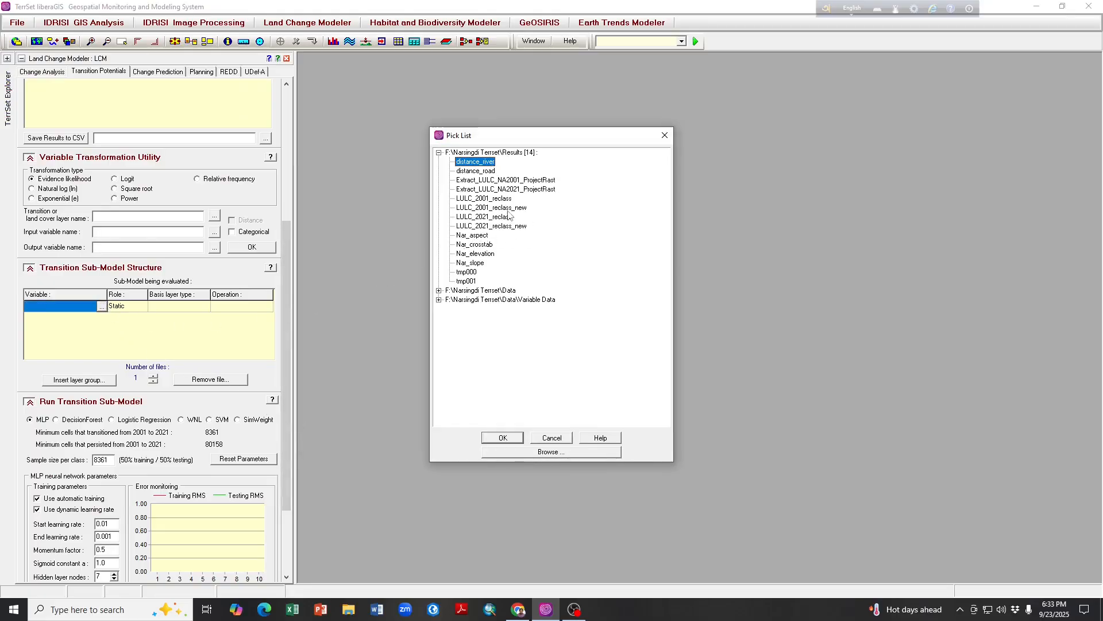
click(503, 437)
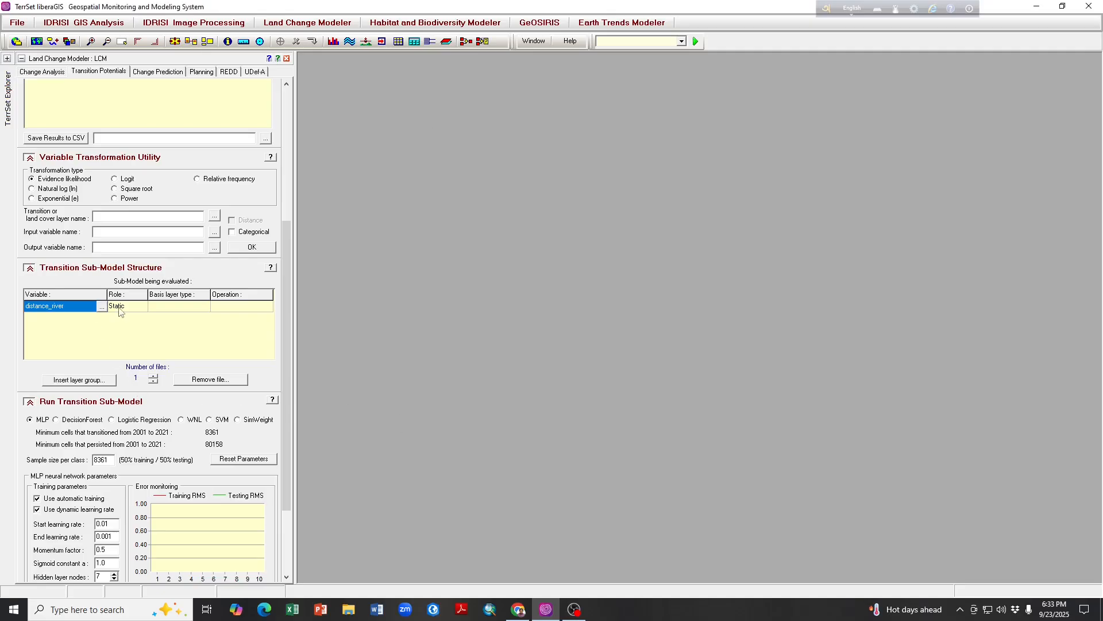
click(153, 377)
click(153, 376)
drag(289, 385, 300, 487)
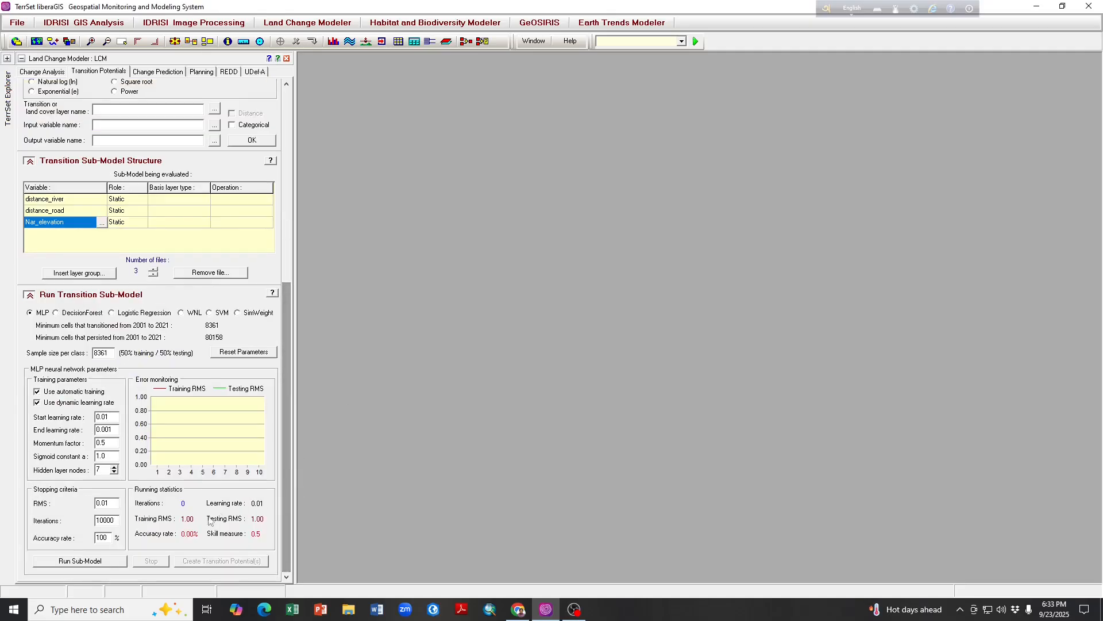
- Try to run the disturbance sub-model with the MLP method on the three listed driver variables
click(92, 561)
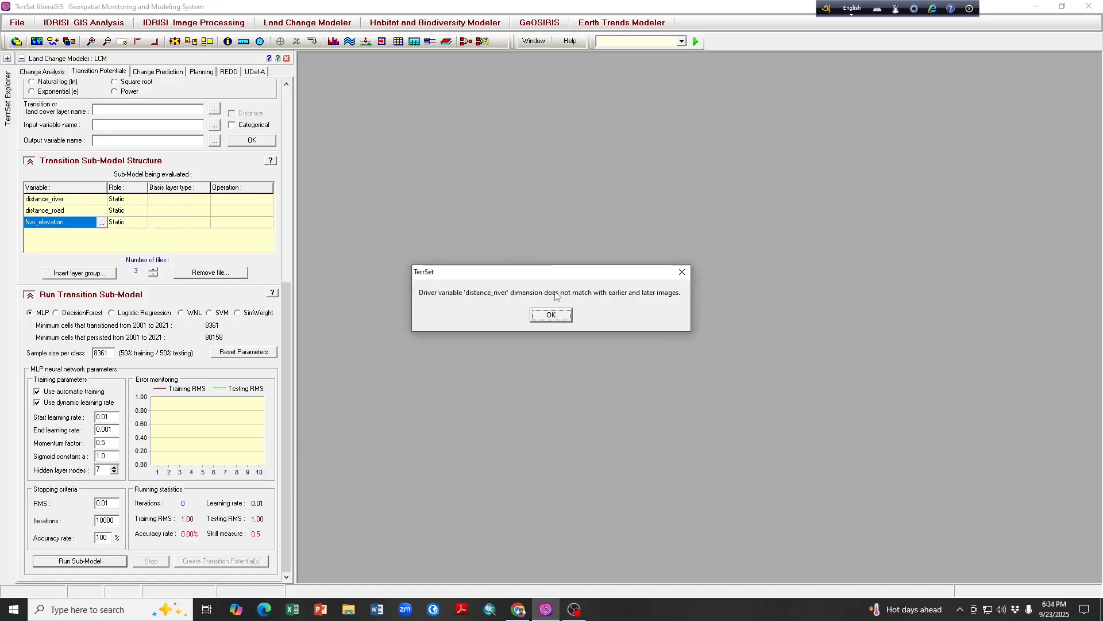
click(551, 315)
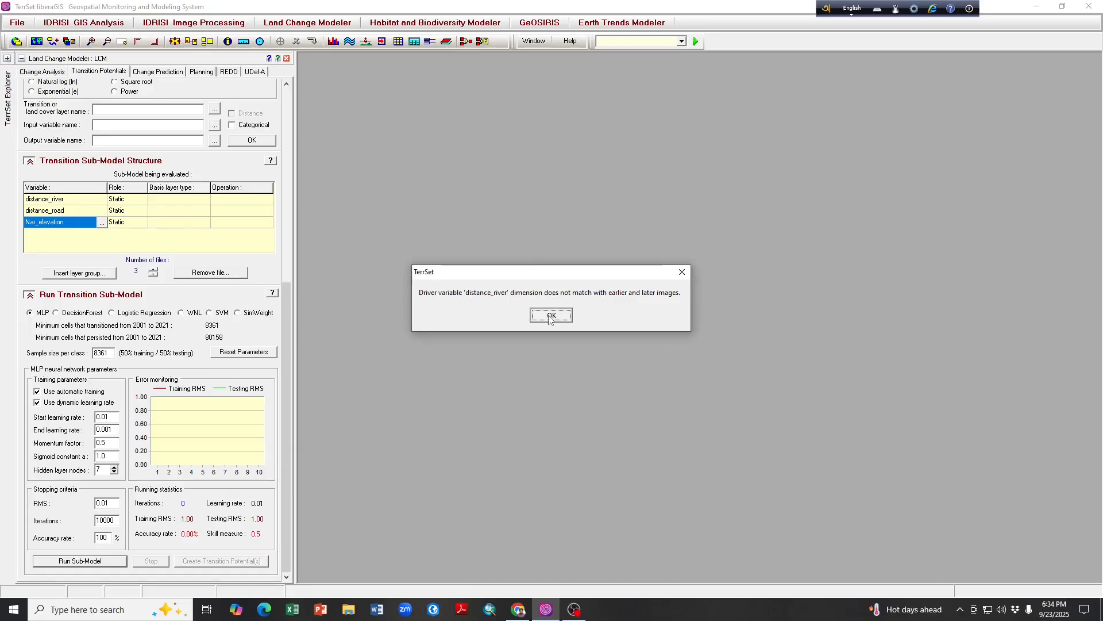
- Compare the metadata of the distance_river and LULC_2001_reclass_new rasters, checking their columns, rows and extents
click(7, 58)
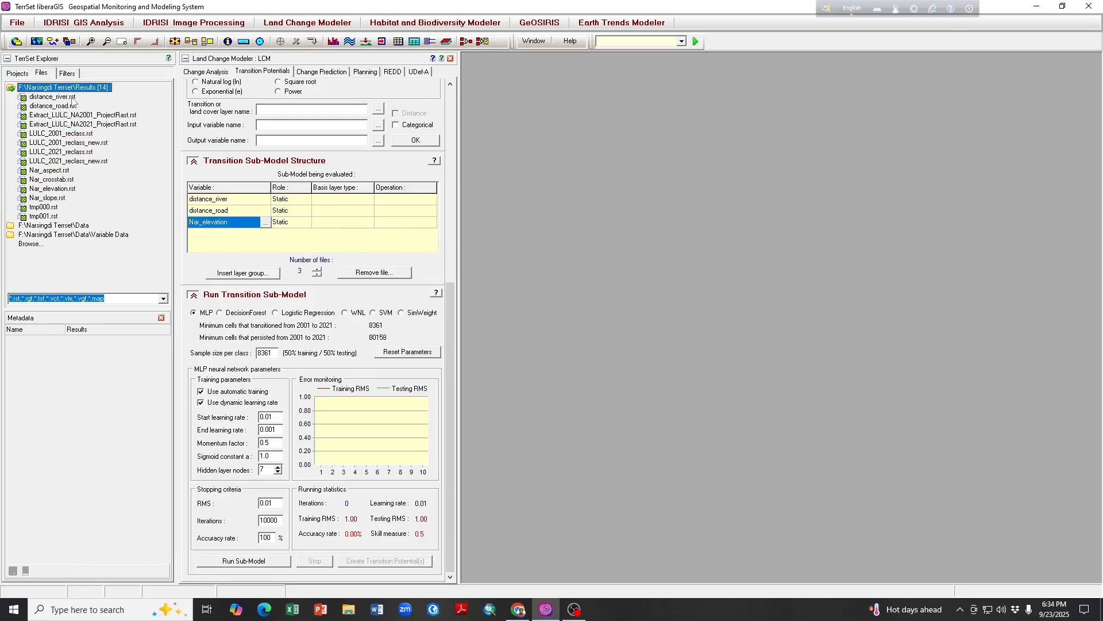
click(62, 98)
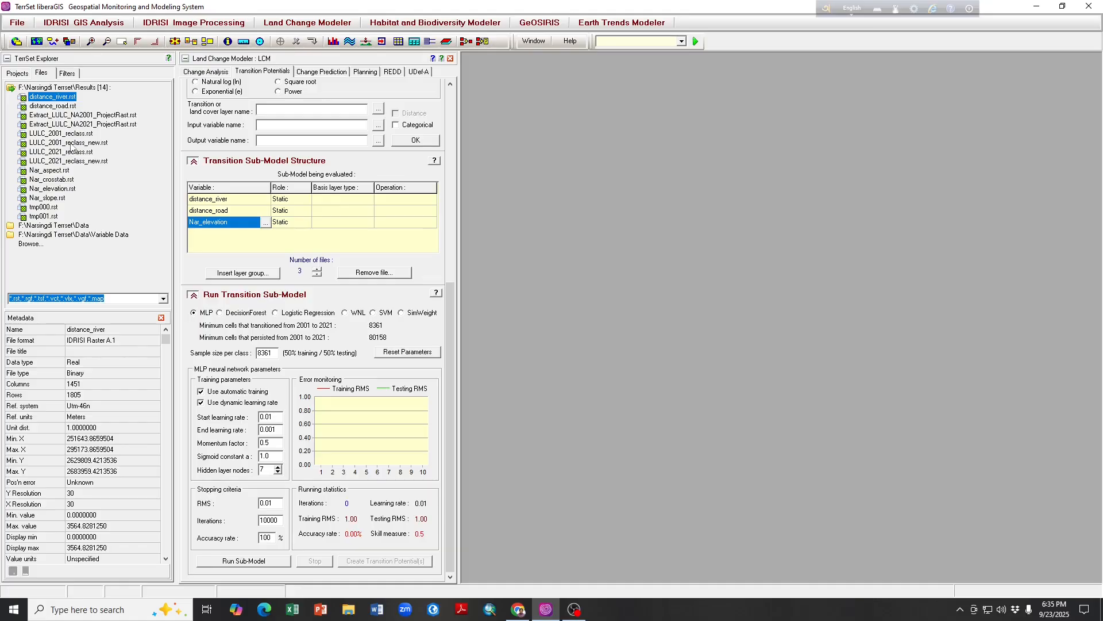
click(70, 144)
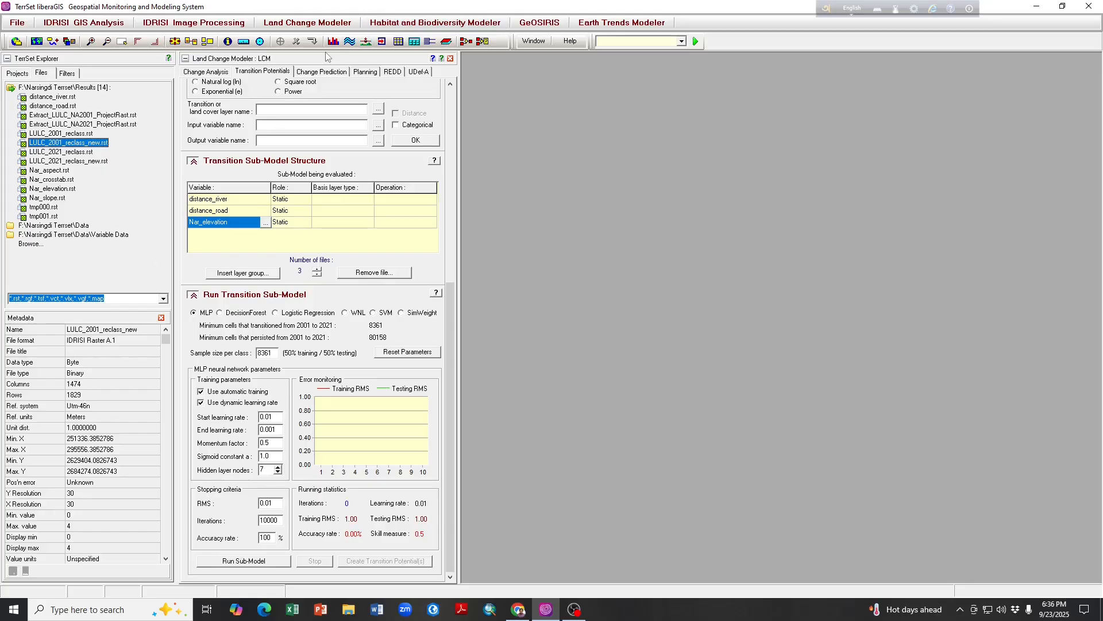
click(215, 28)
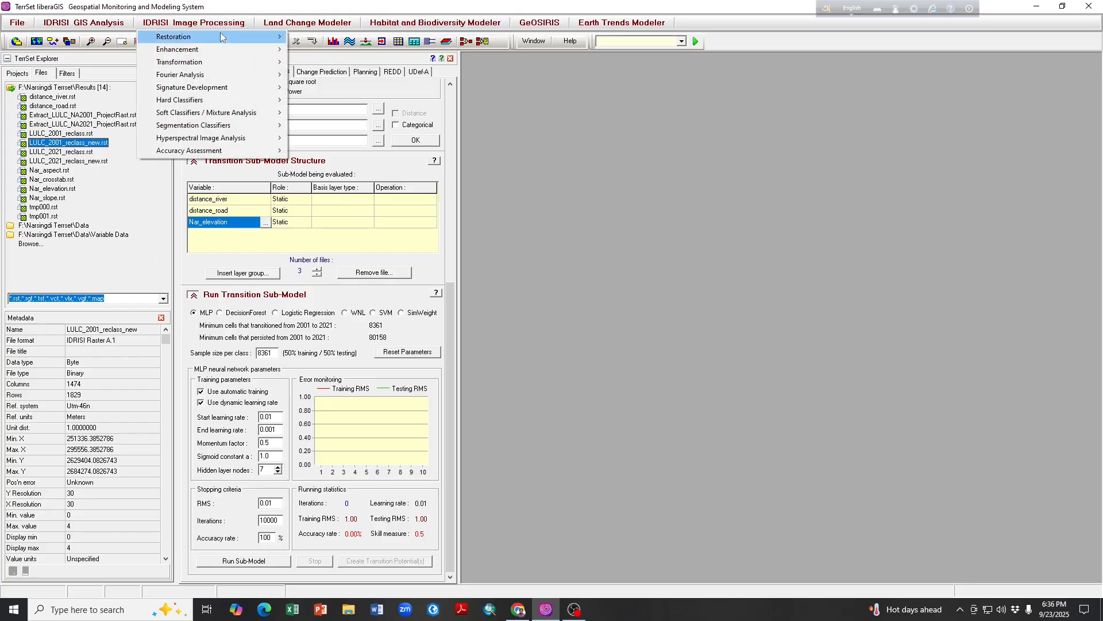
mouse_move(216, 38)
click(324, 36)
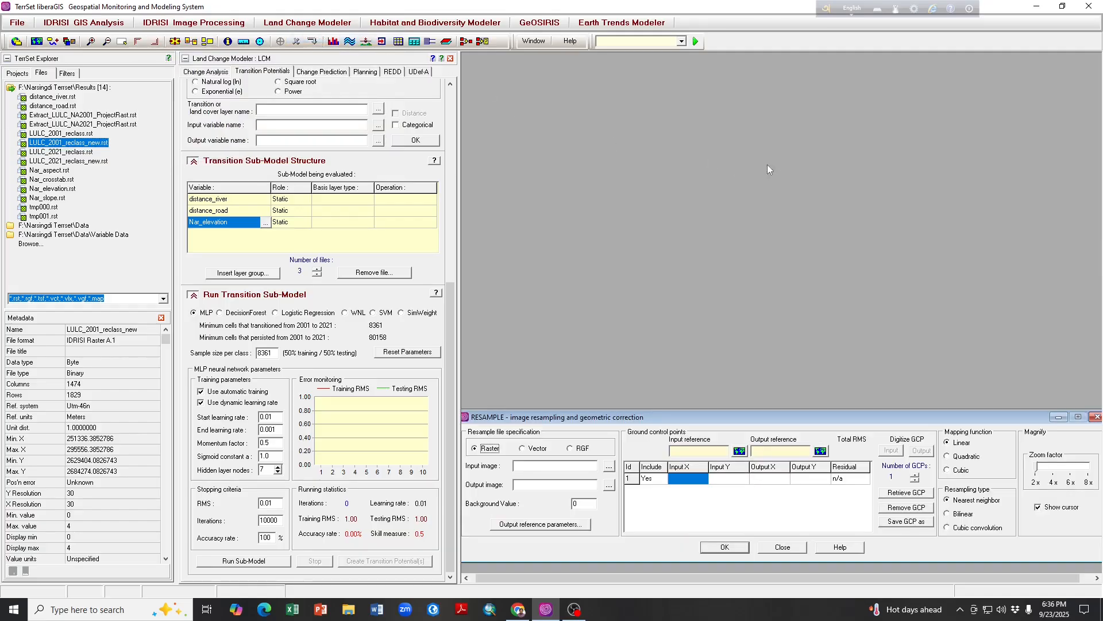
drag(877, 420, 869, 277)
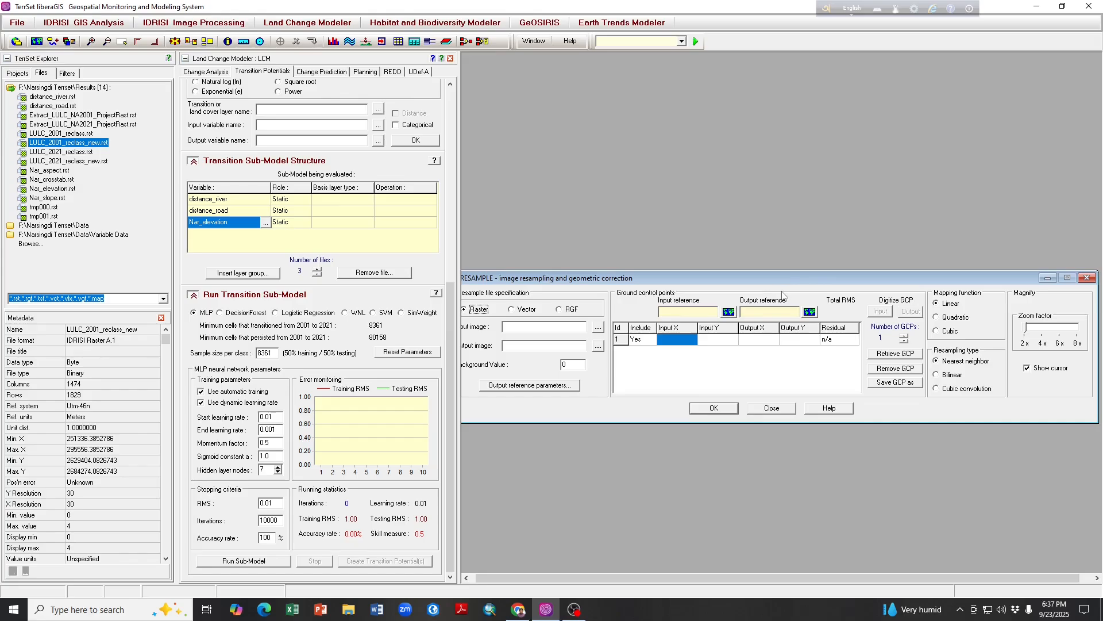
click(773, 408)
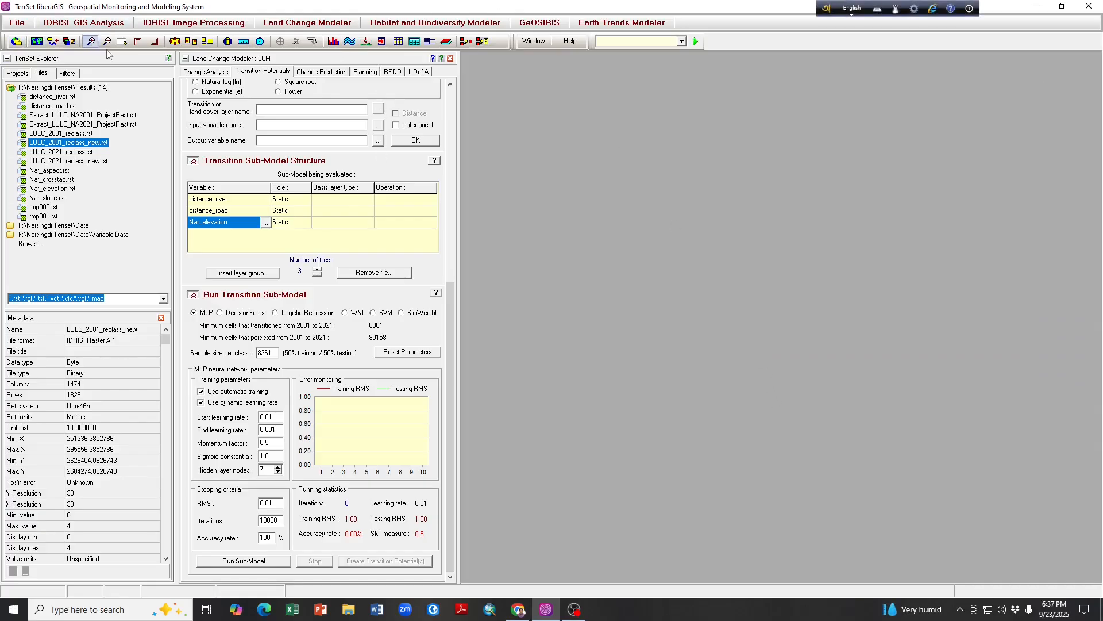
- Set up a PROJECT transformation of distance_river from utm-46n to utm-46n, with distance_river_new as the output raster
click(18, 25)
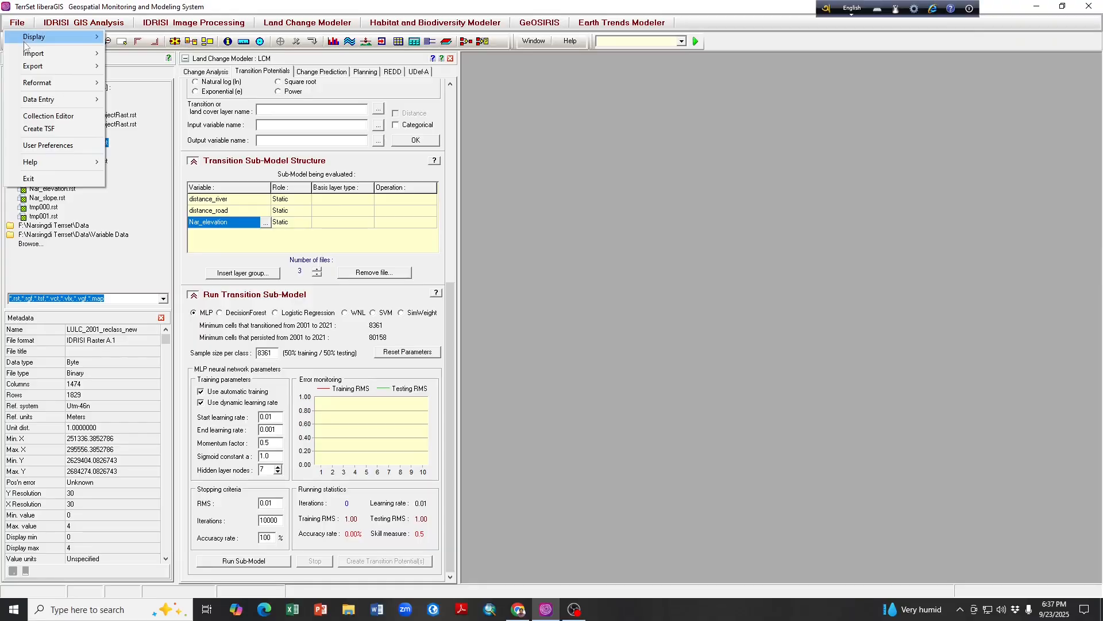
mouse_move(48, 86)
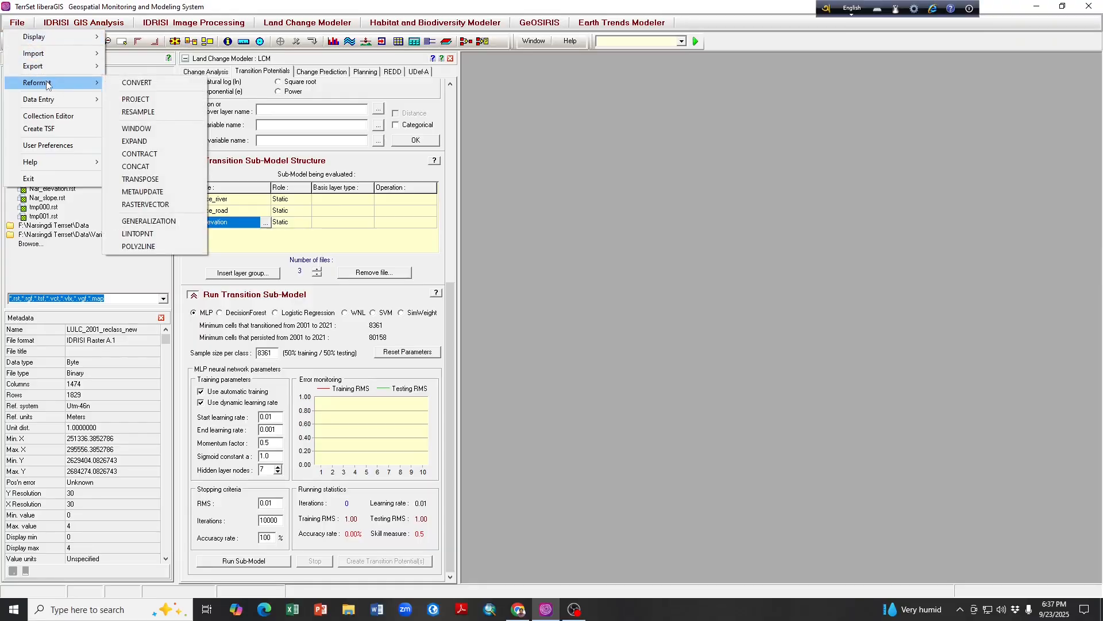
click(152, 99)
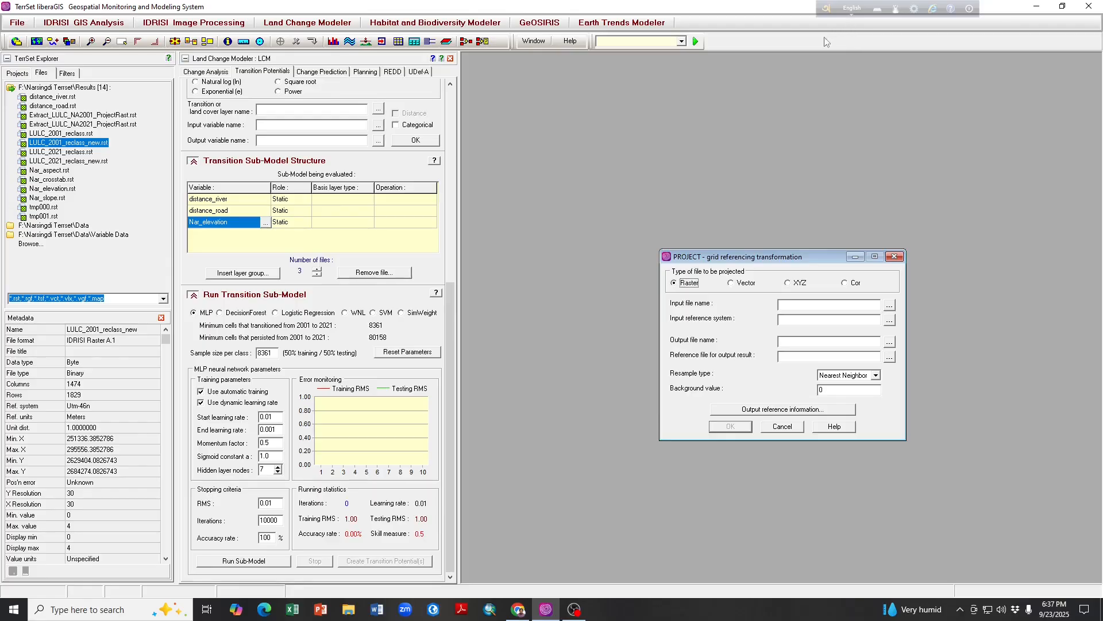
click(890, 305)
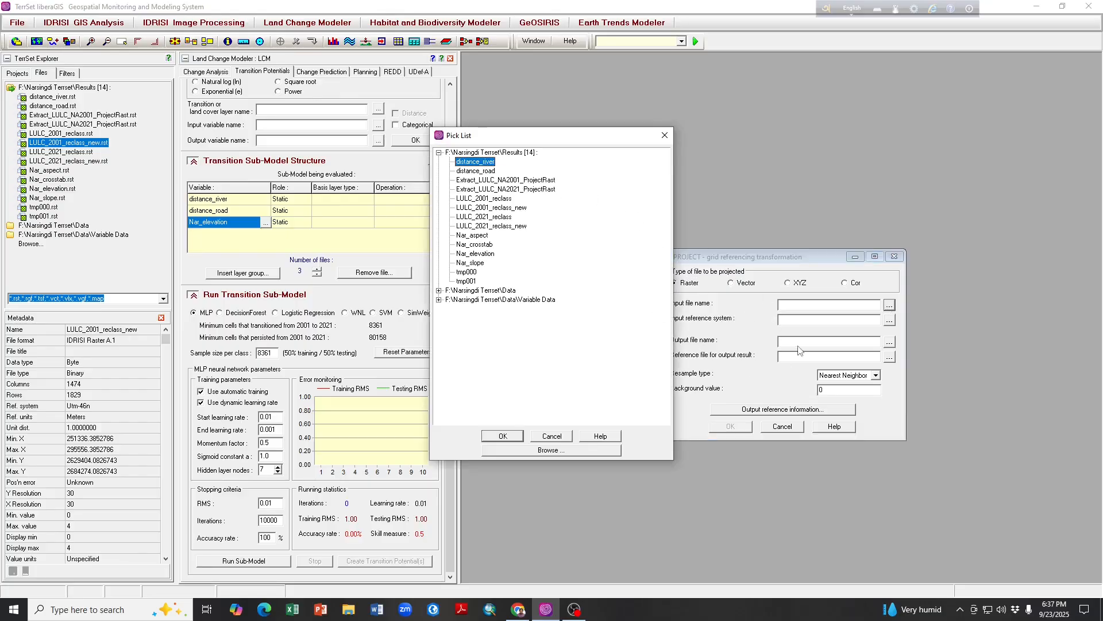
double_click(485, 163)
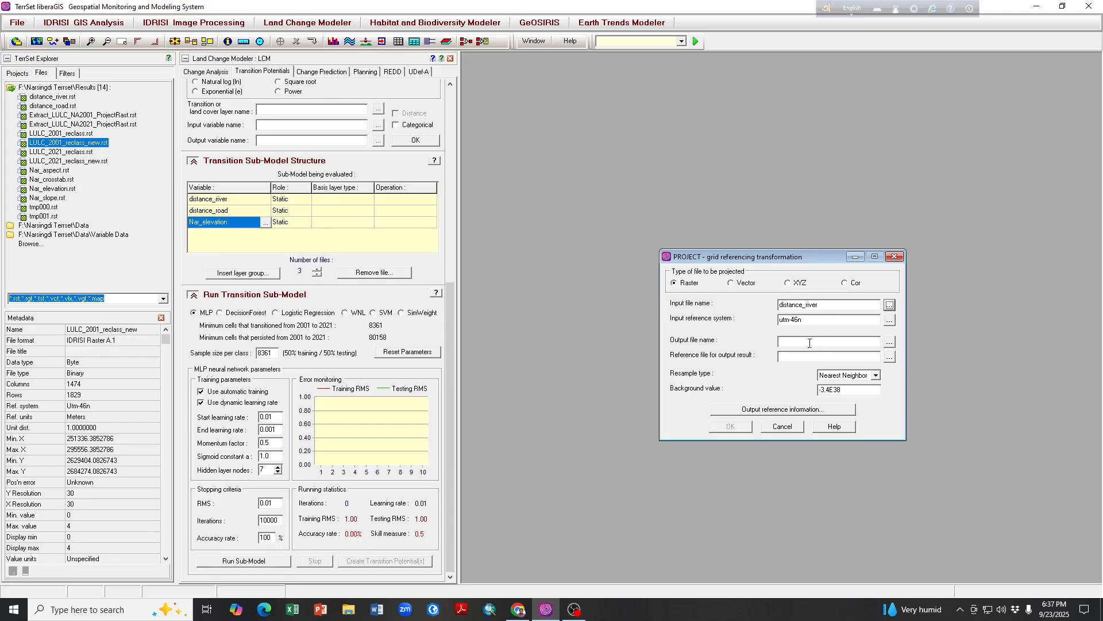
click(808, 342)
text(distance_river_new)
drag(818, 320, 776, 319)
key(ctrl+c)
click(798, 357)
key(ctrl+v)
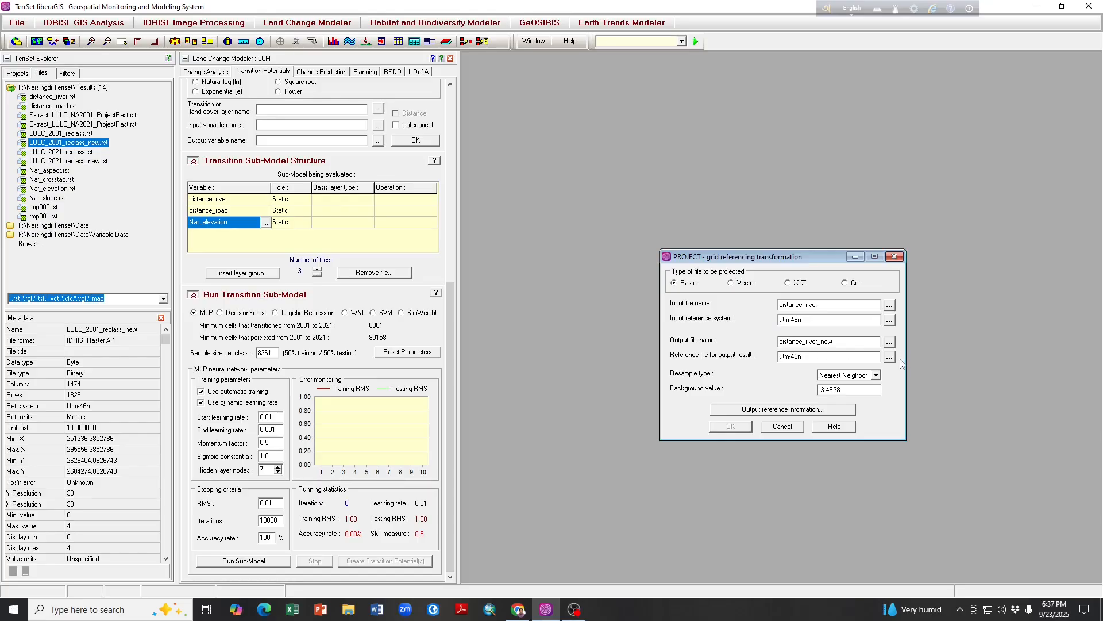
- Set the projection's resample type to Bilinear and its background value to 0
click(876, 375)
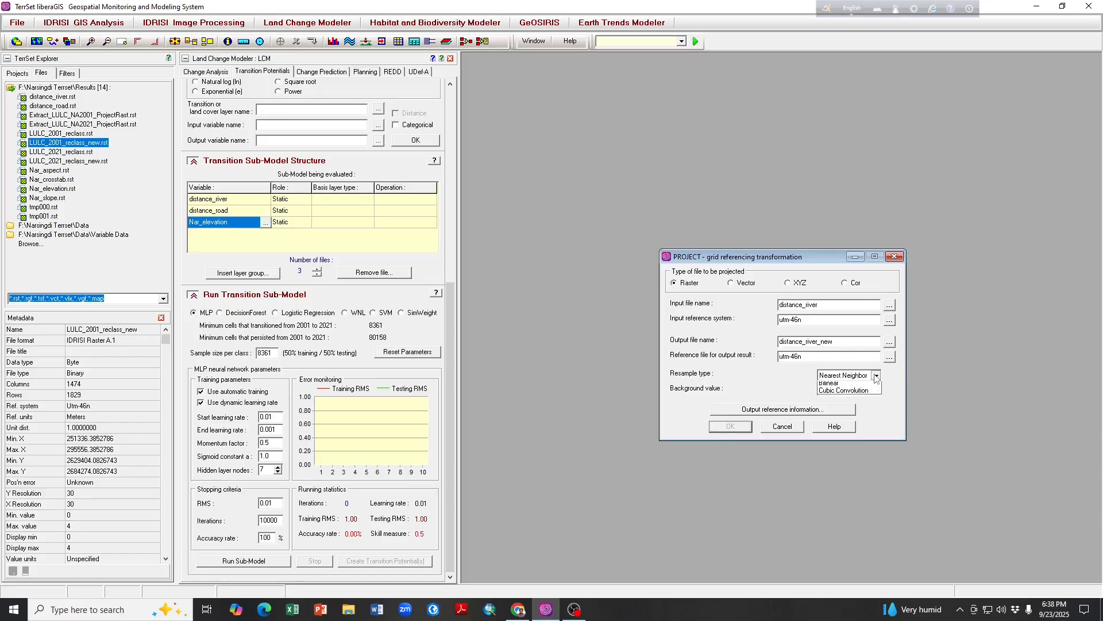
click(843, 398)
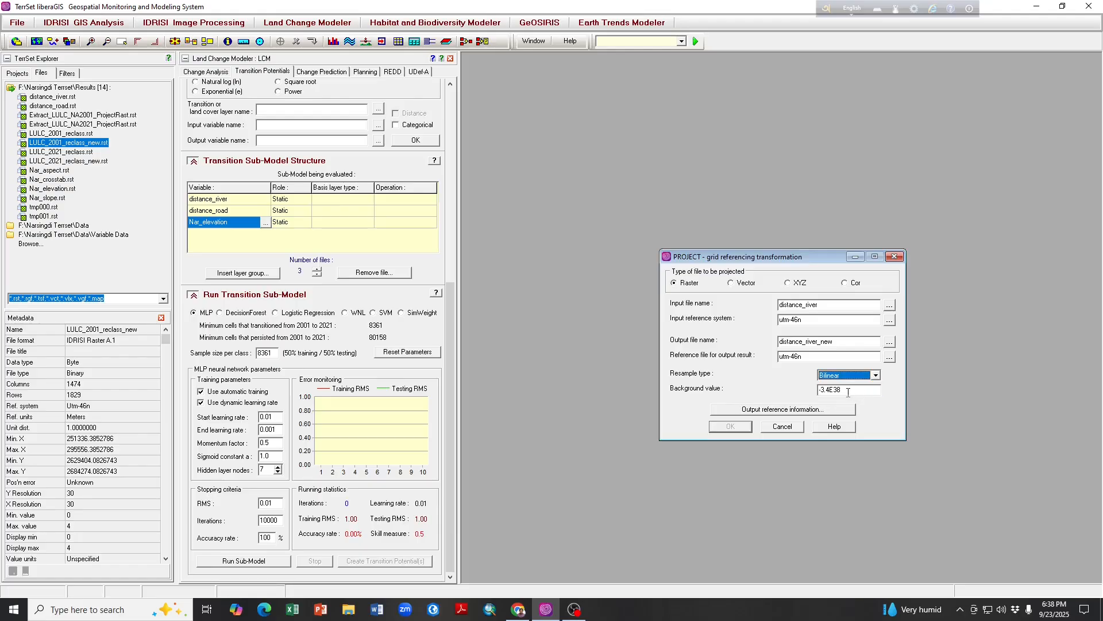
click(848, 390)
drag(849, 390, 813, 389)
text(0)
- Copy the output reference parameters from LULC_2001_reclass_new, run the distance_river projection and close the resulting map
click(775, 410)
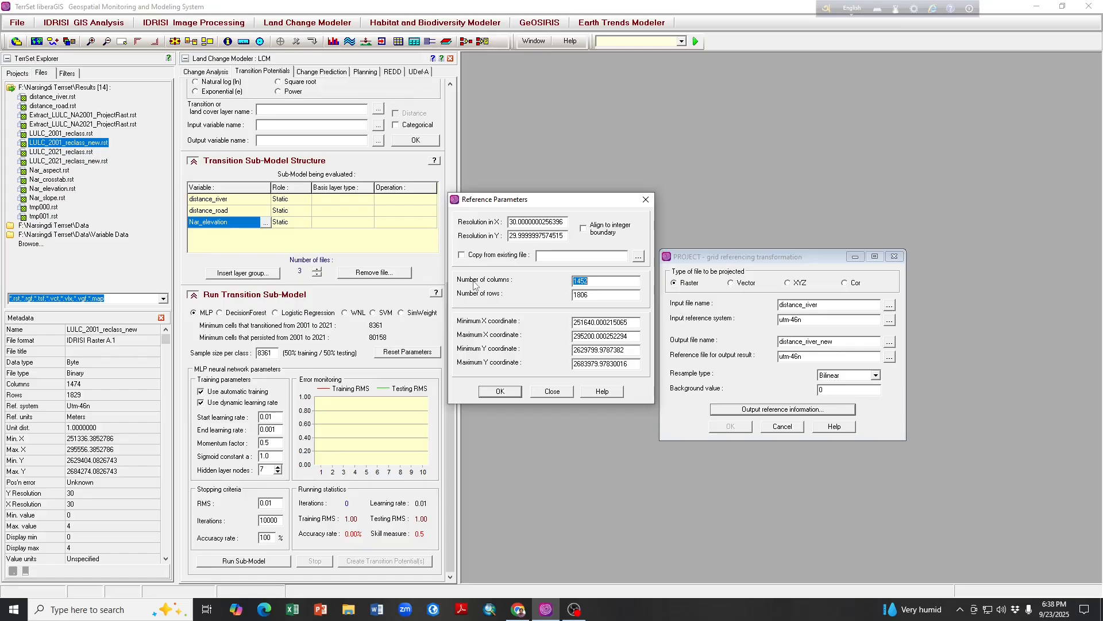
click(462, 255)
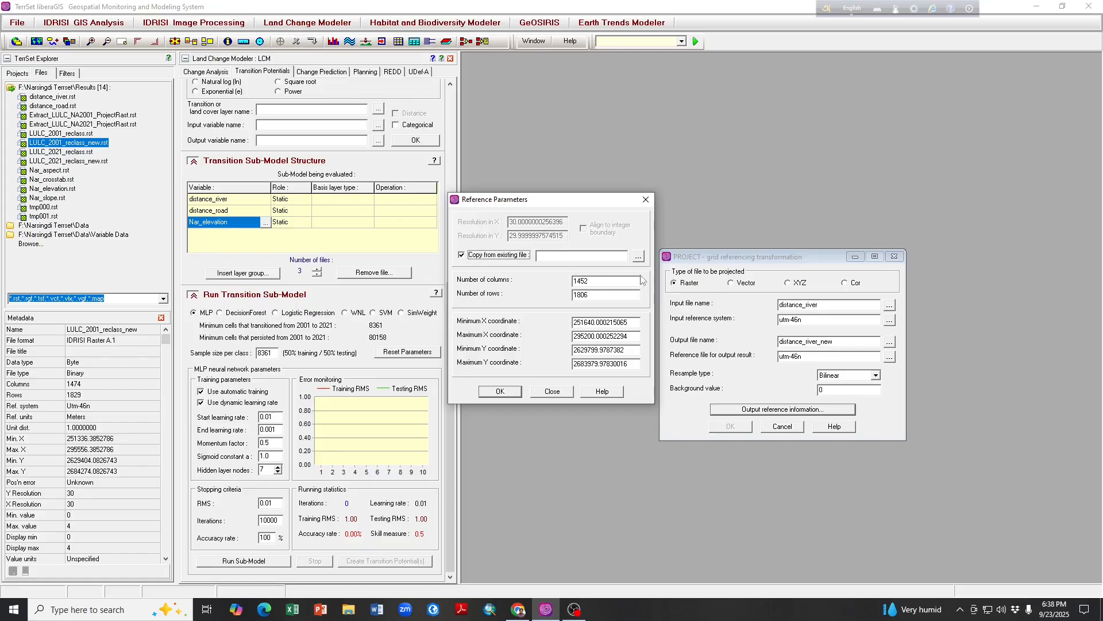
click(641, 258)
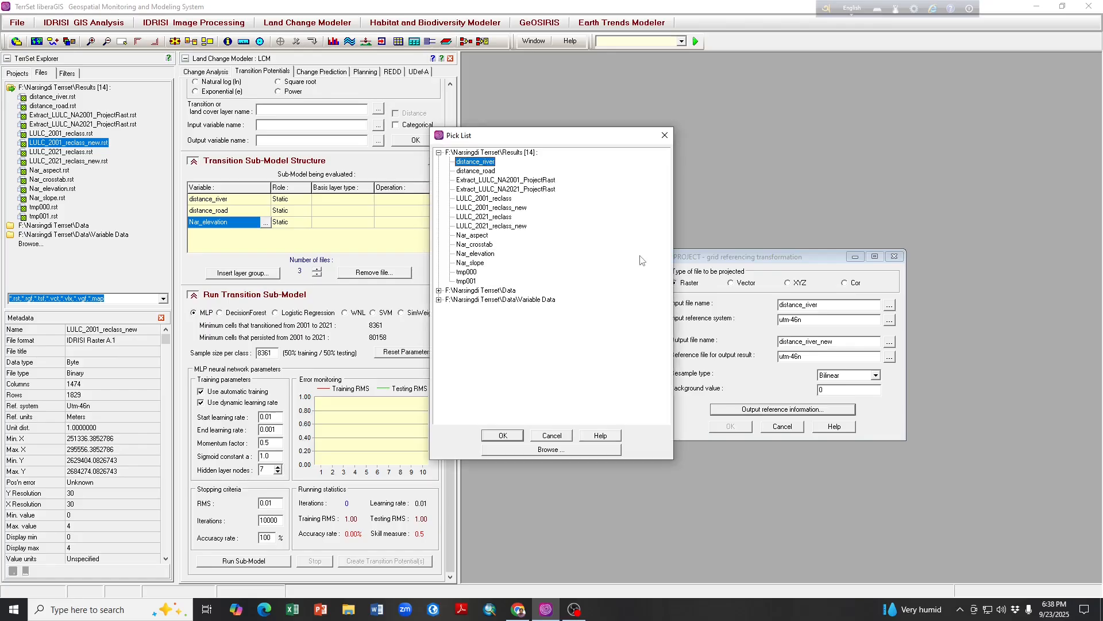
click(510, 180)
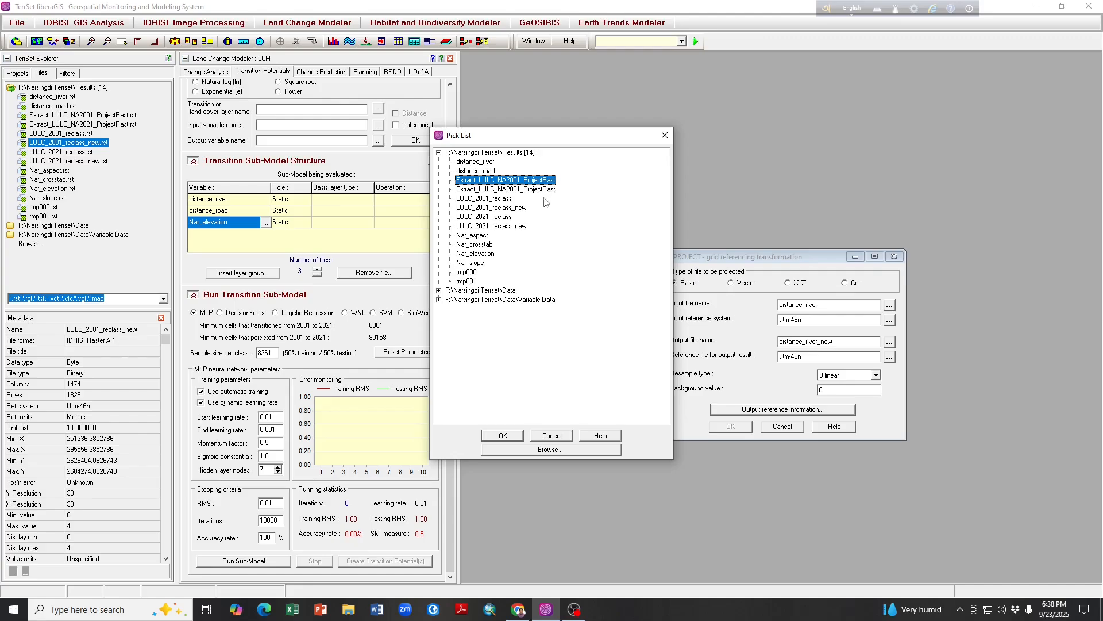
click(493, 208)
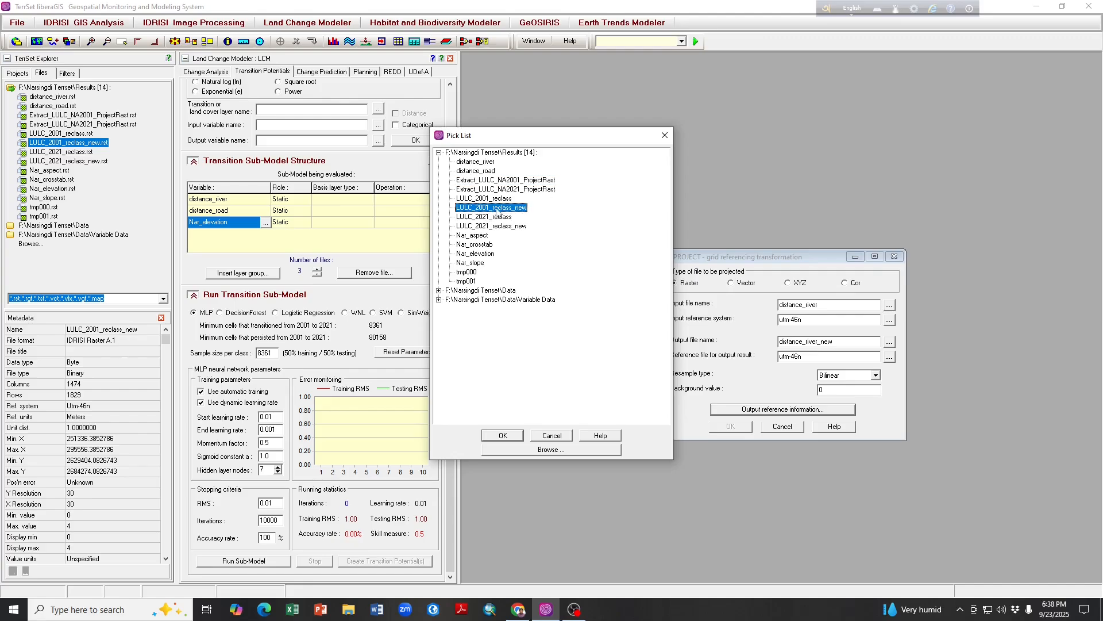
click(503, 435)
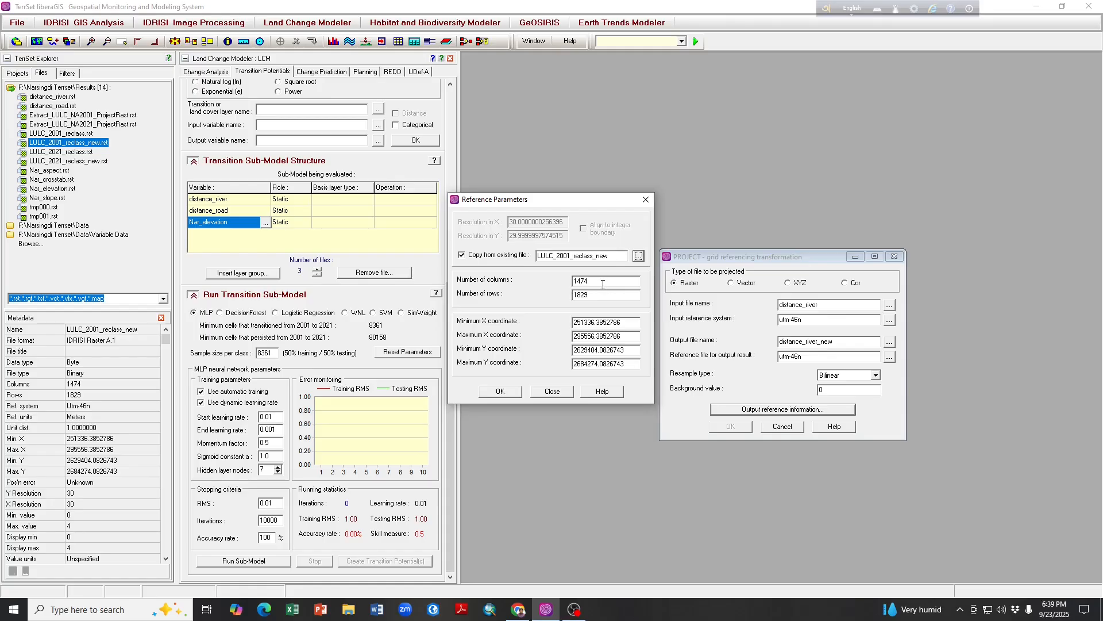
click(515, 389)
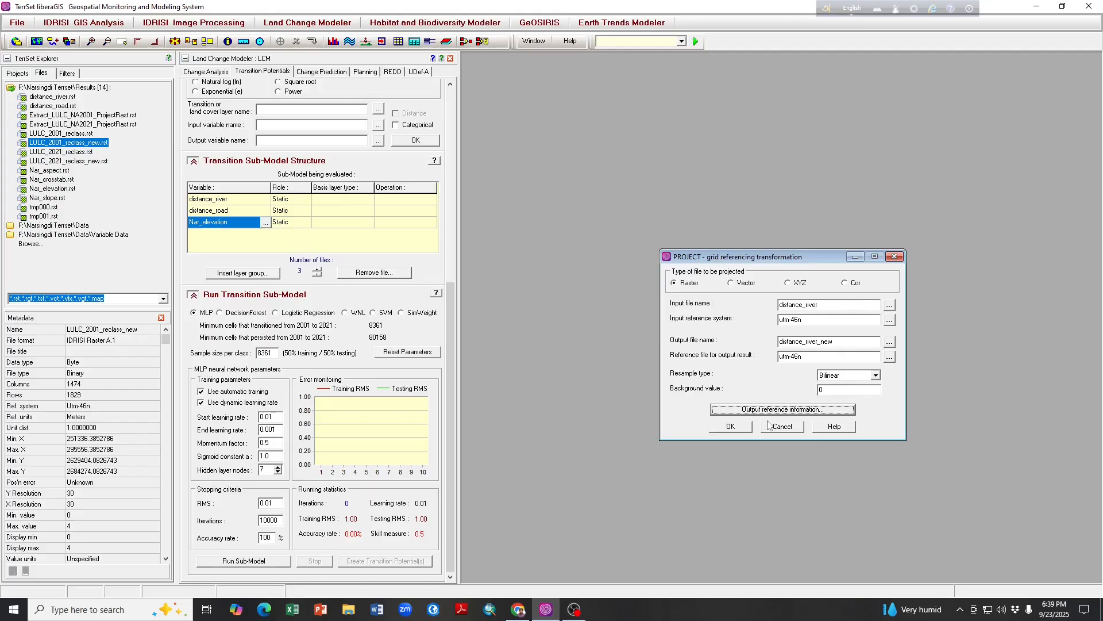
click(741, 428)
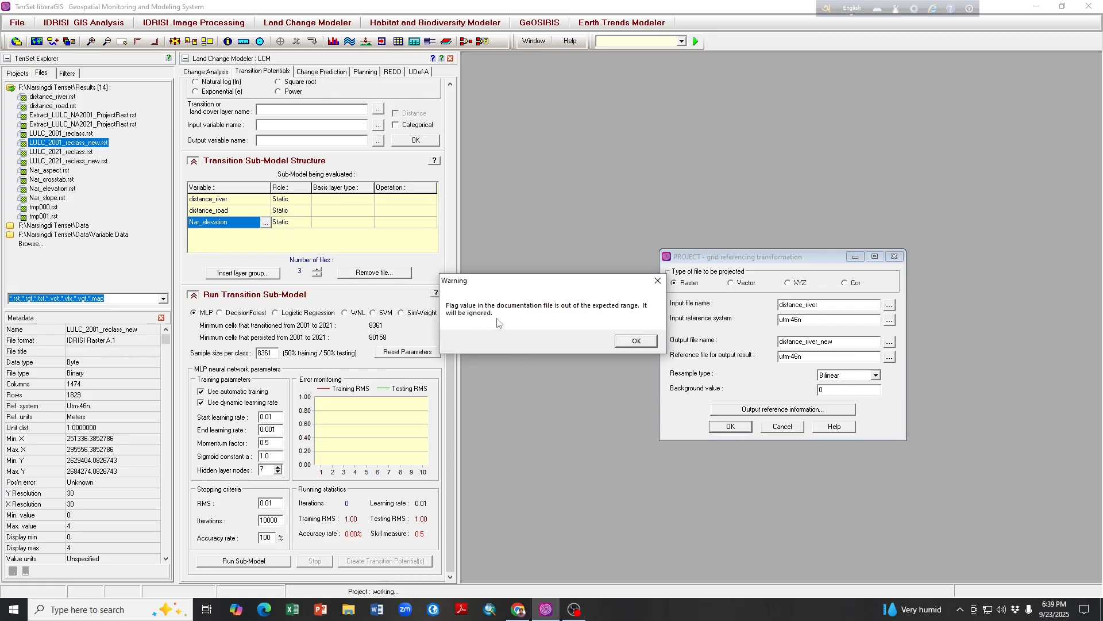
click(631, 341)
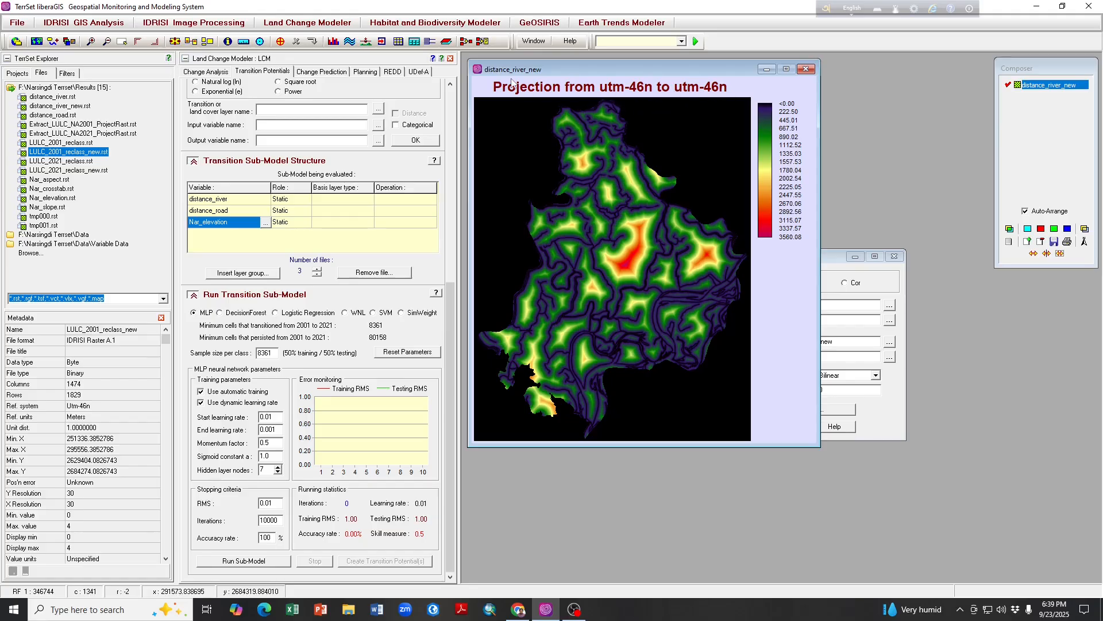
click(808, 71)
- Set up the projection of distance_road with output name distance_road_new and background value 0
click(886, 305)
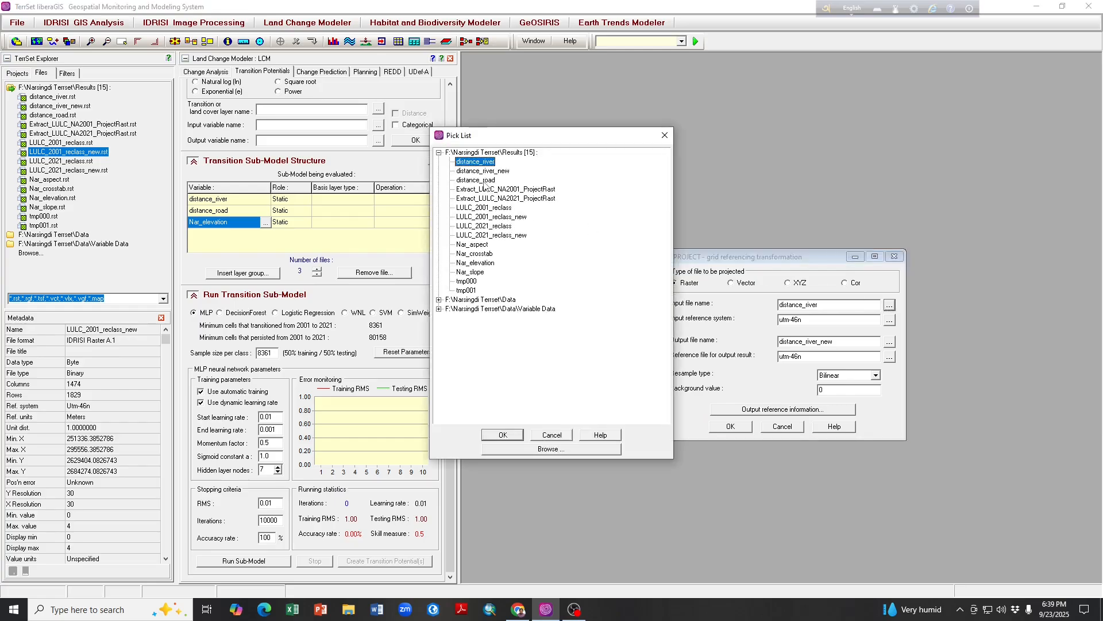
click(482, 180)
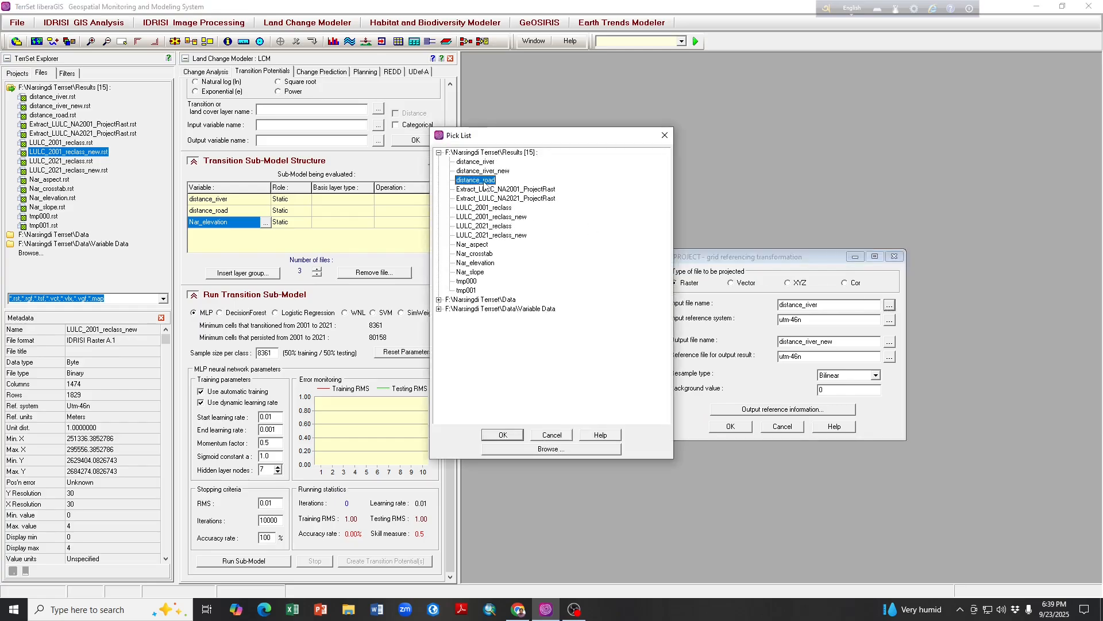
click(503, 435)
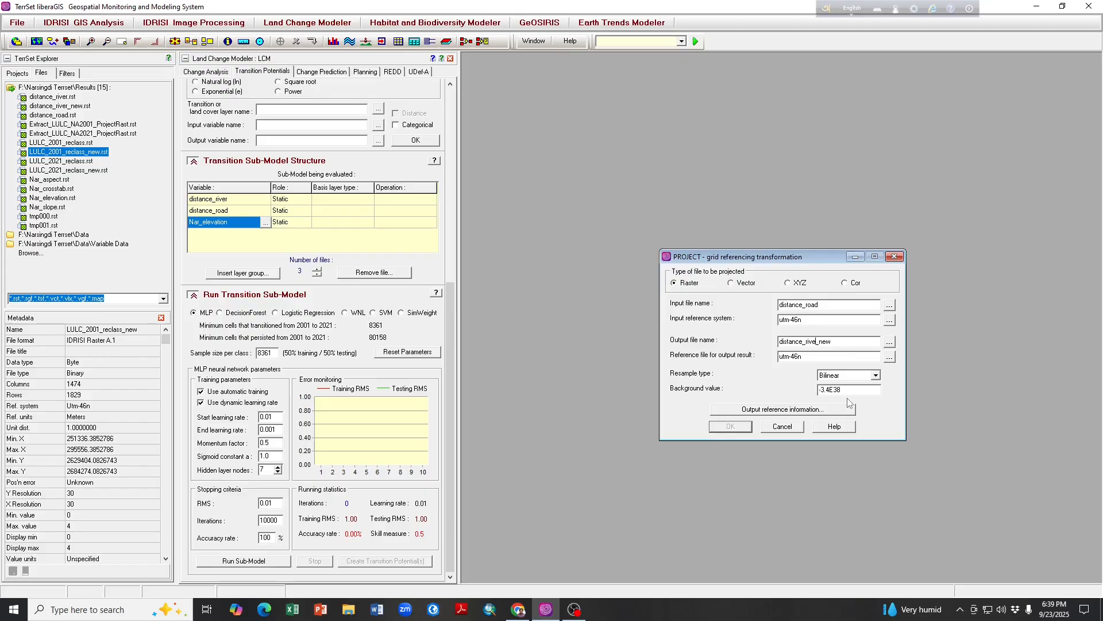
key(BackSpace)
key(BackSpace)
key(BackSpace)
text(road)
double_click(841, 391)
text(0)
- Accept the reference parameters copied from LULC_2001_reclass_new, run the distance_road projection, and close its map and the PROJECT dialog
click(802, 409)
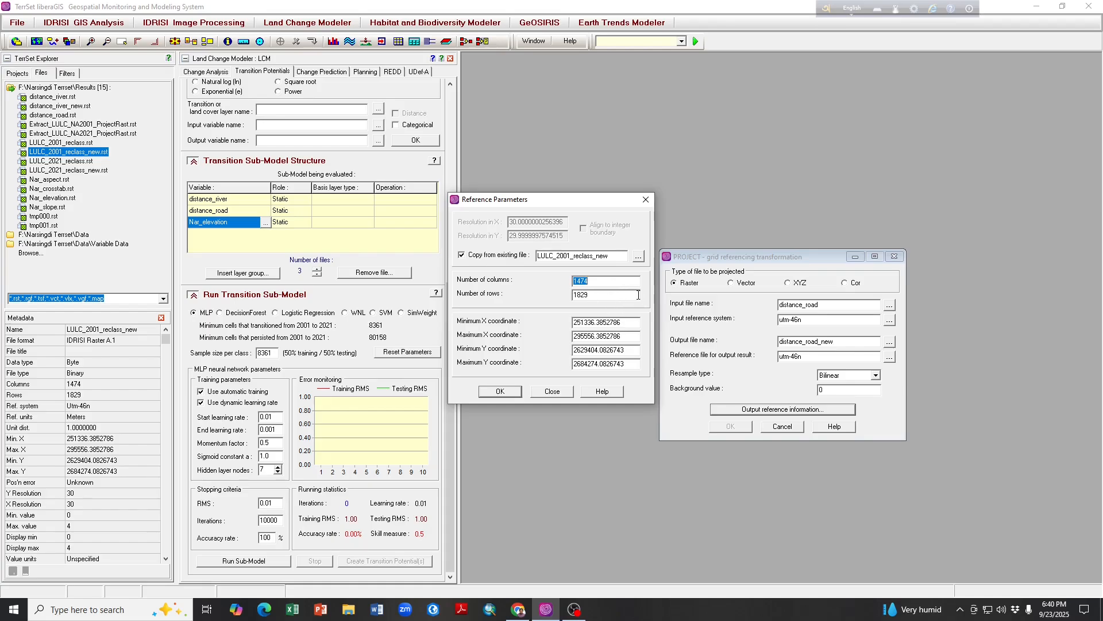
click(500, 391)
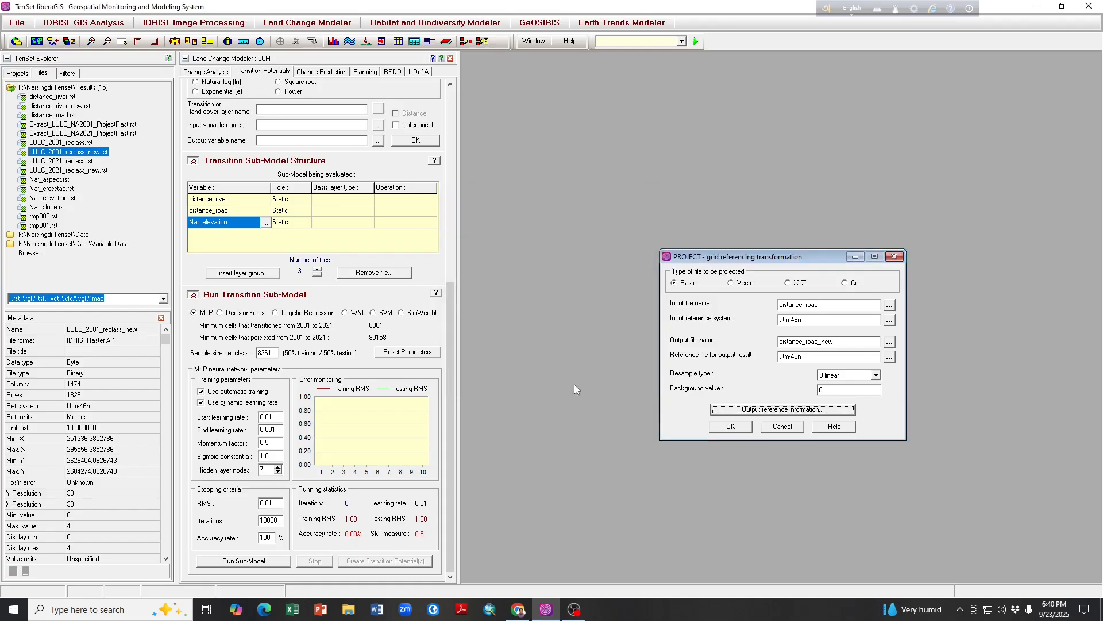
click(731, 426)
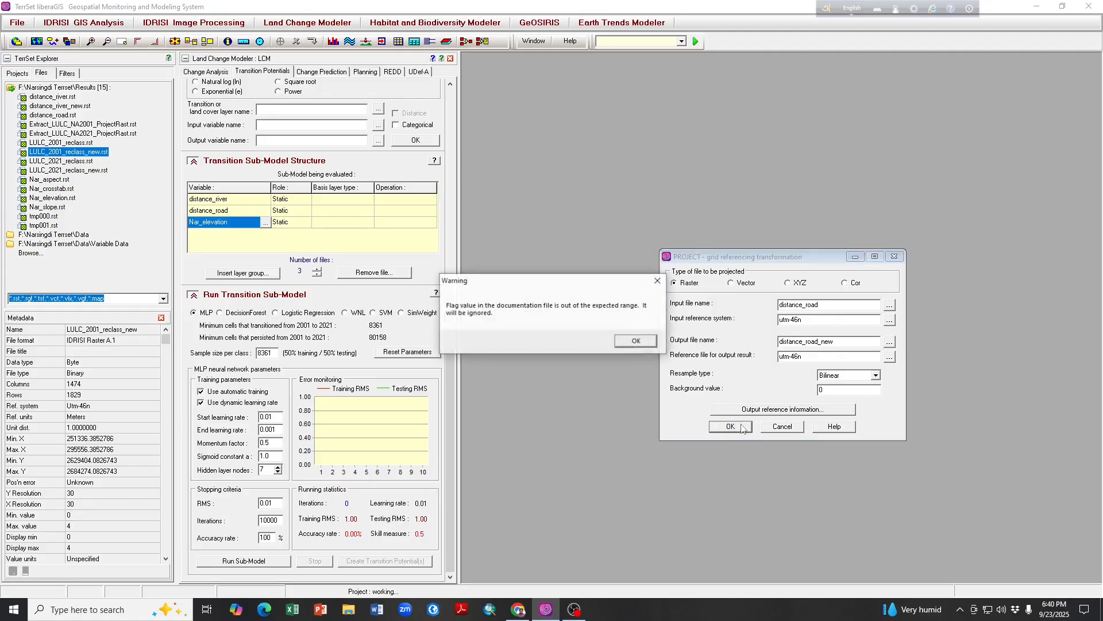
click(635, 344)
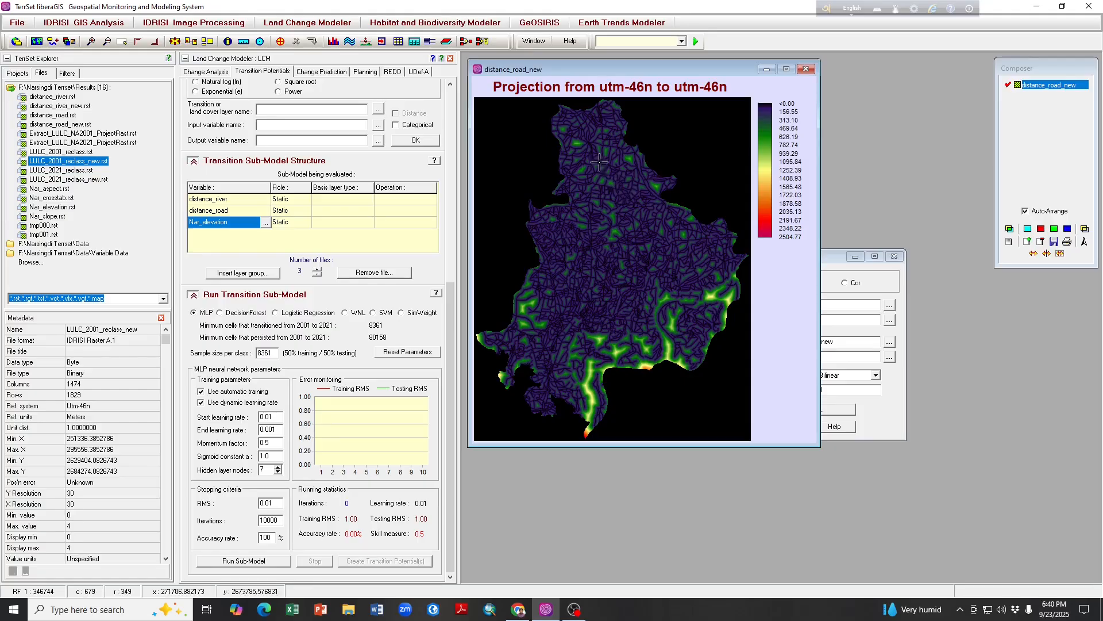
click(807, 69)
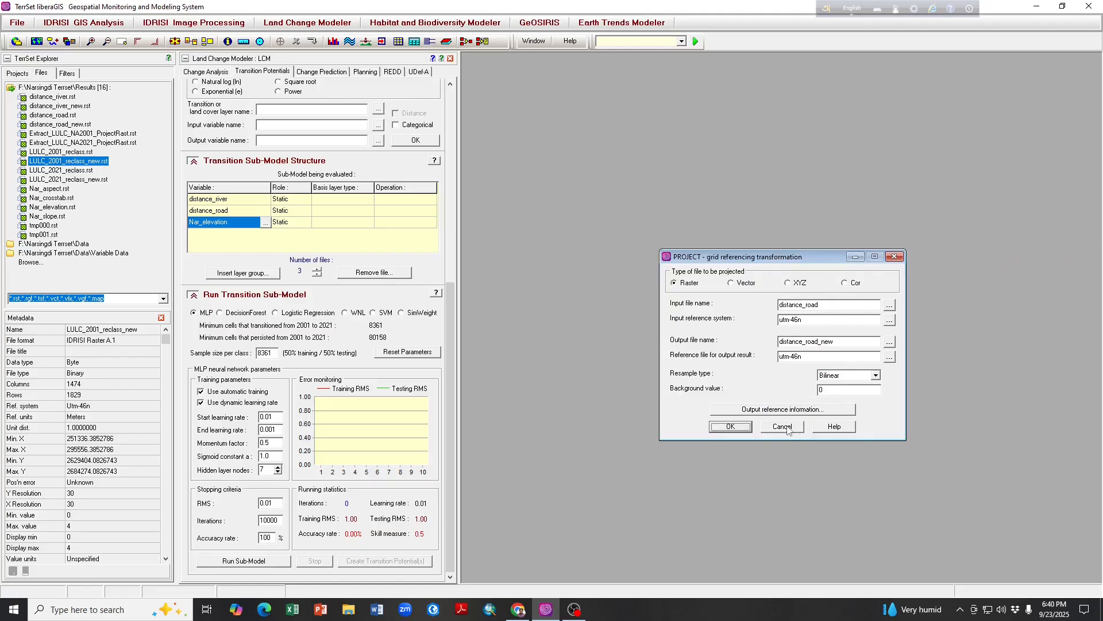
click(787, 430)
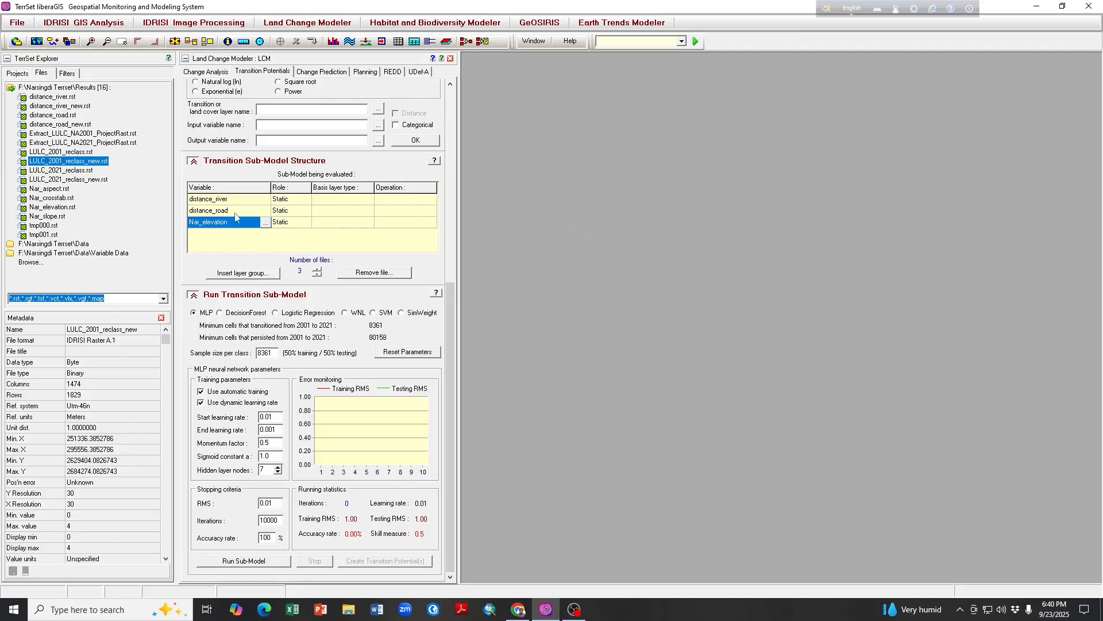
- Replace the distance_river variable with distance_river_new in the transition sub-model structure
click(268, 201)
click(265, 199)
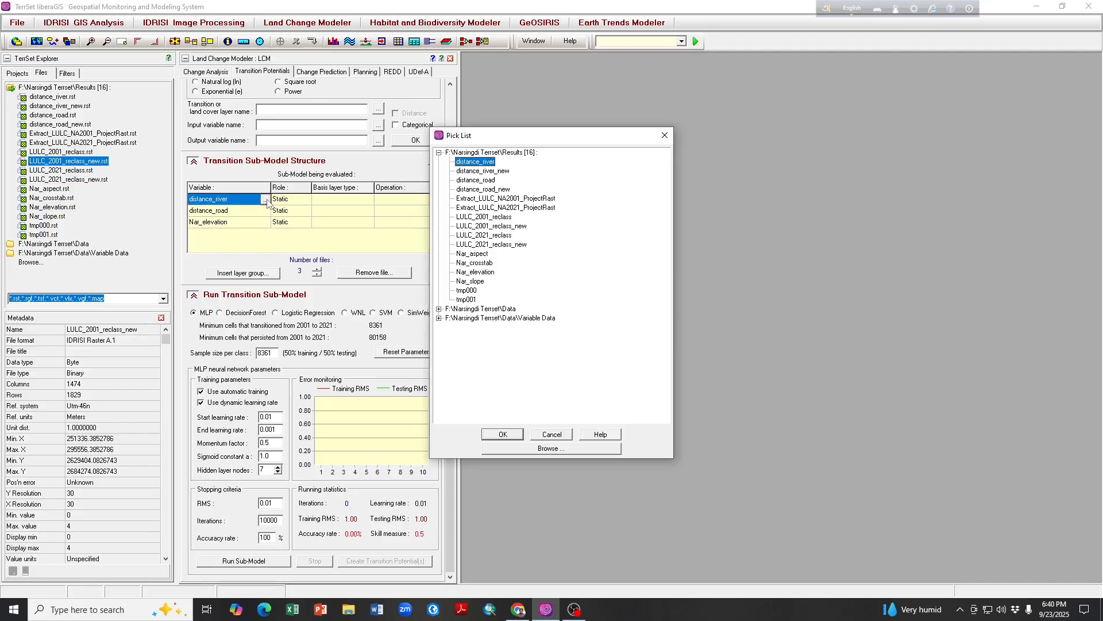
click(489, 171)
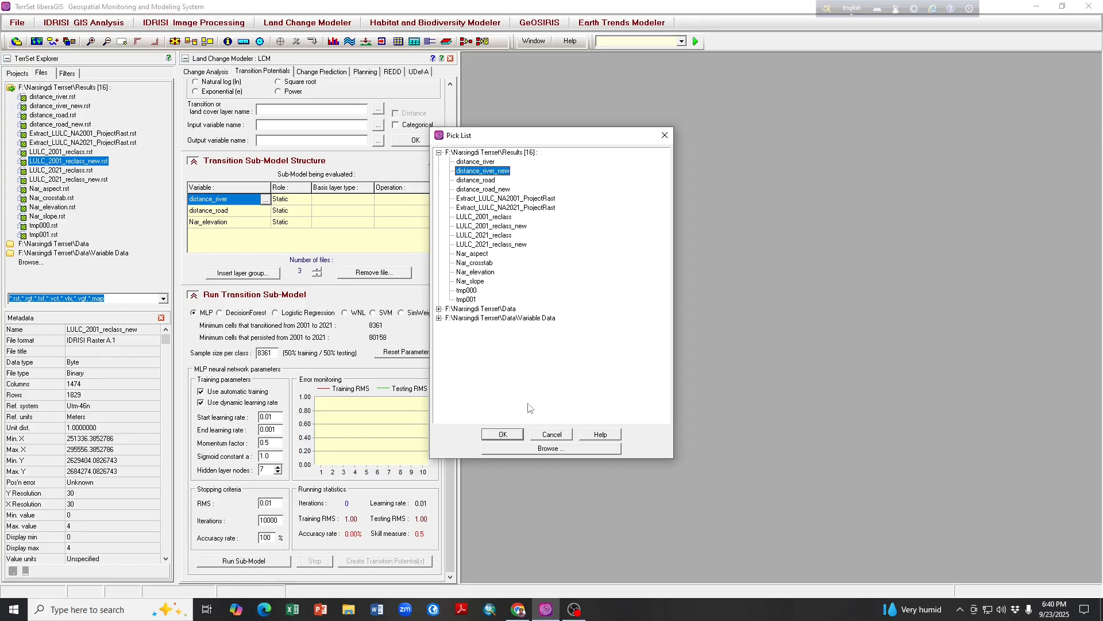
click(506, 432)
- Replace the distance_road variable with distance_road_new in the sub-model structure and try to run the MLP sub-model
click(266, 212)
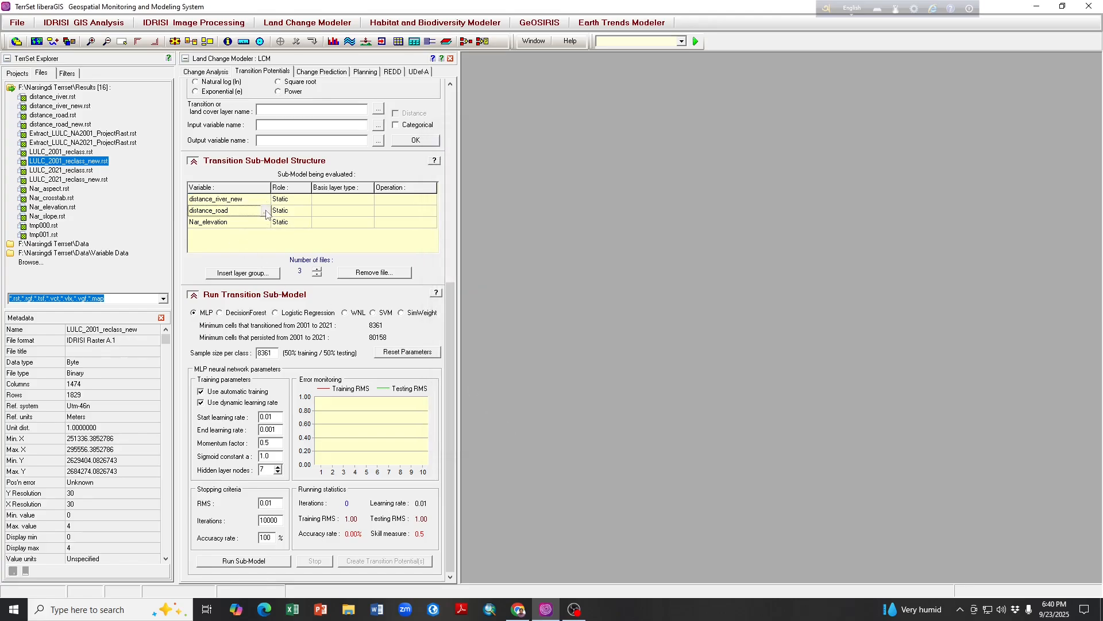
click(266, 211)
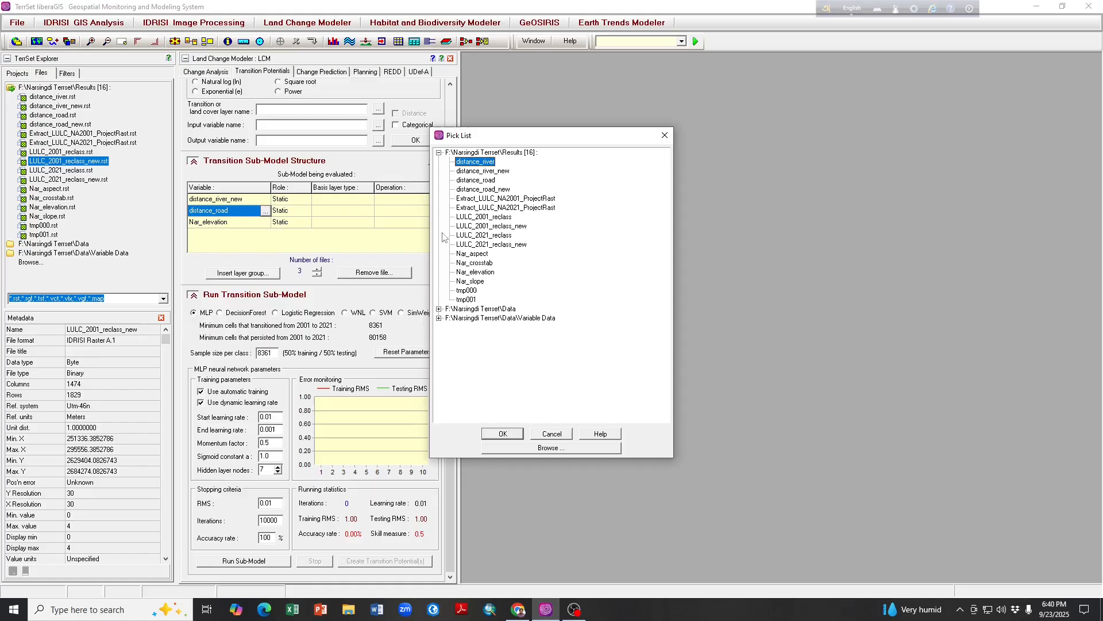
click(495, 191)
click(510, 433)
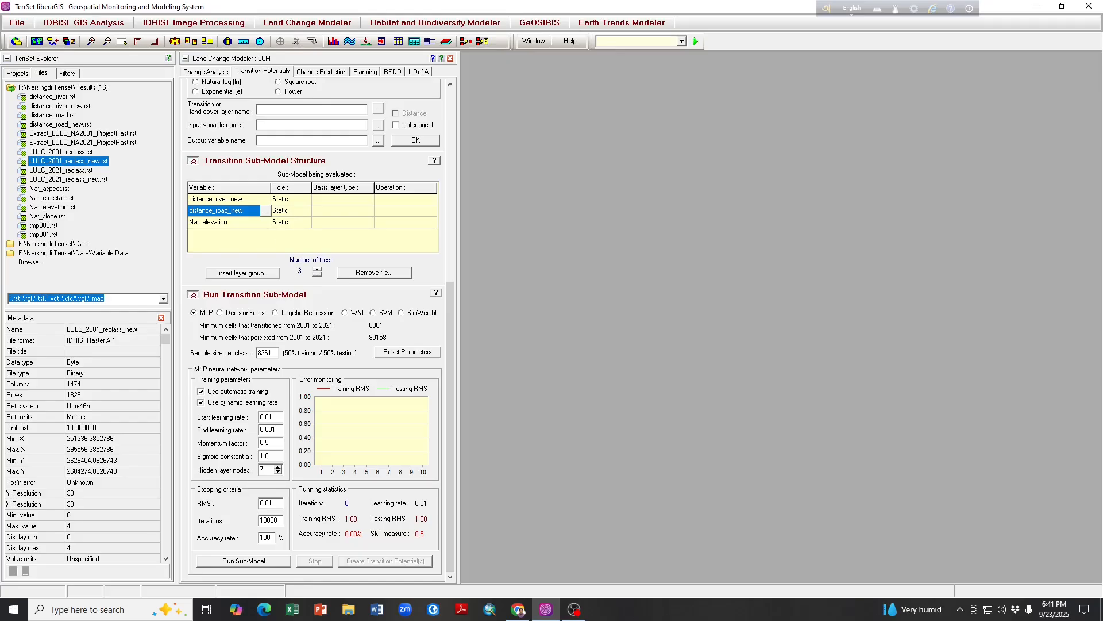
click(254, 561)
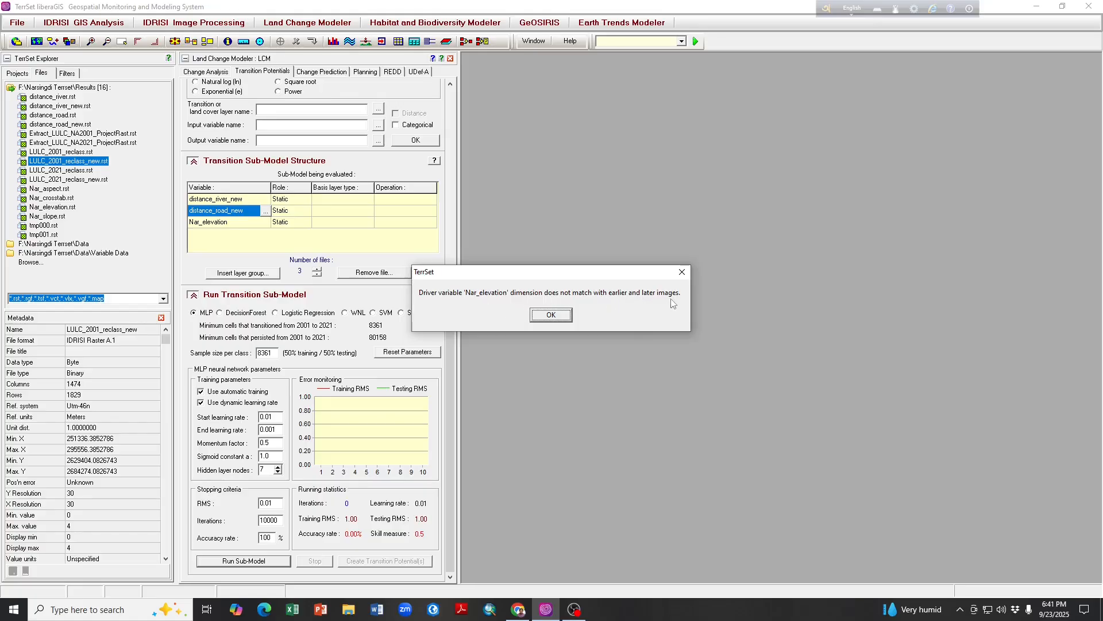
click(550, 315)
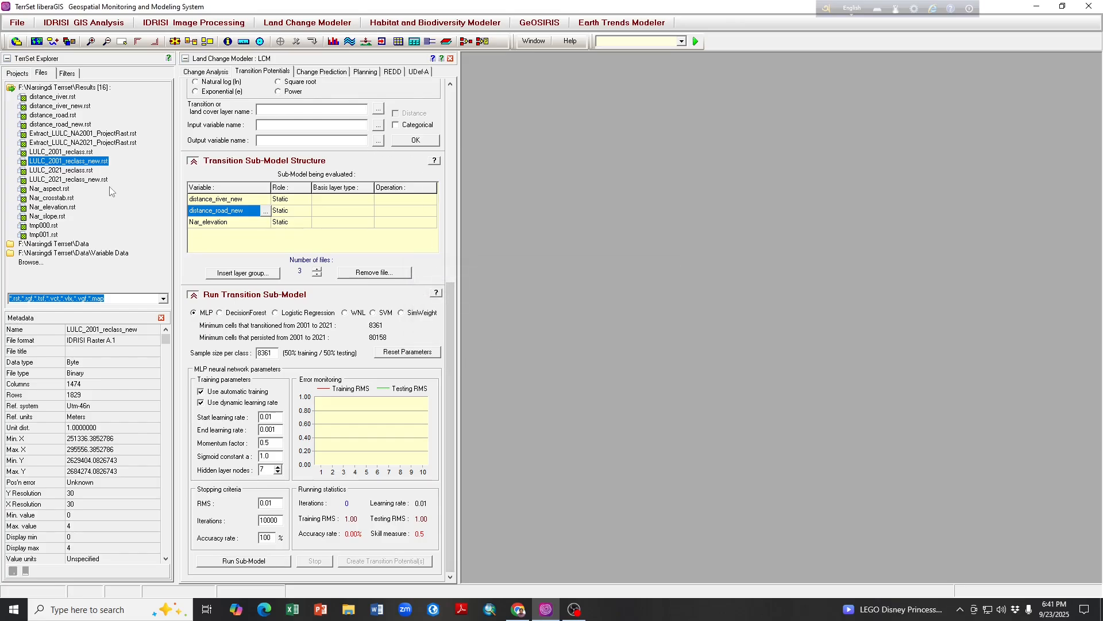
- Check the metadata of Nar_elevation and start a PROJECT raster transformation with Nar_elevation as the input file
click(61, 207)
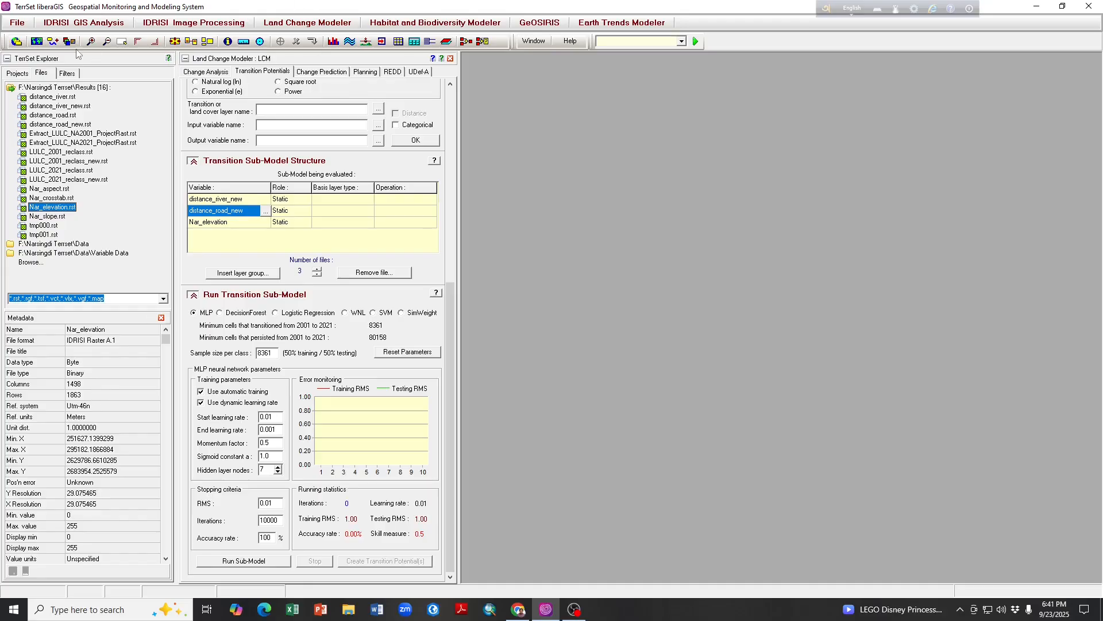
click(17, 23)
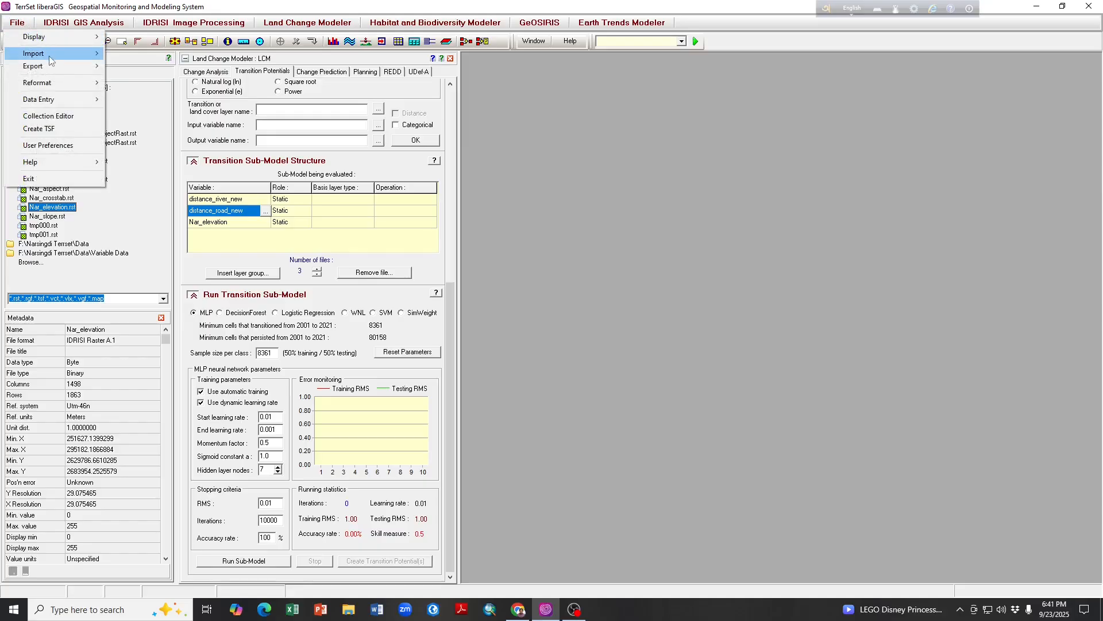
mouse_move(50, 55)
mouse_move(161, 65)
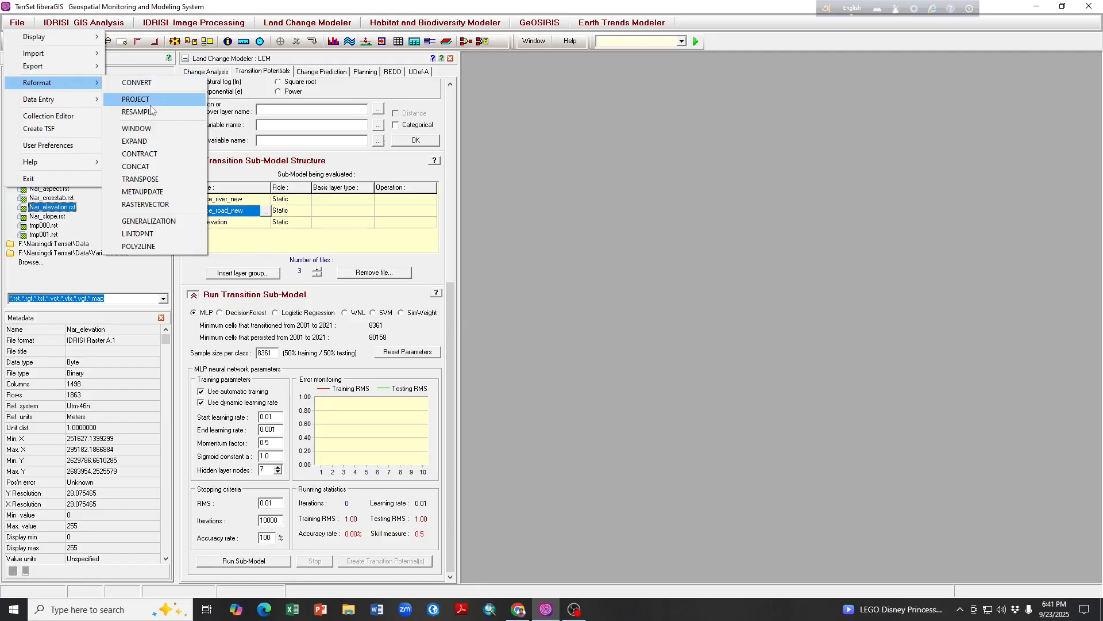
click(151, 99)
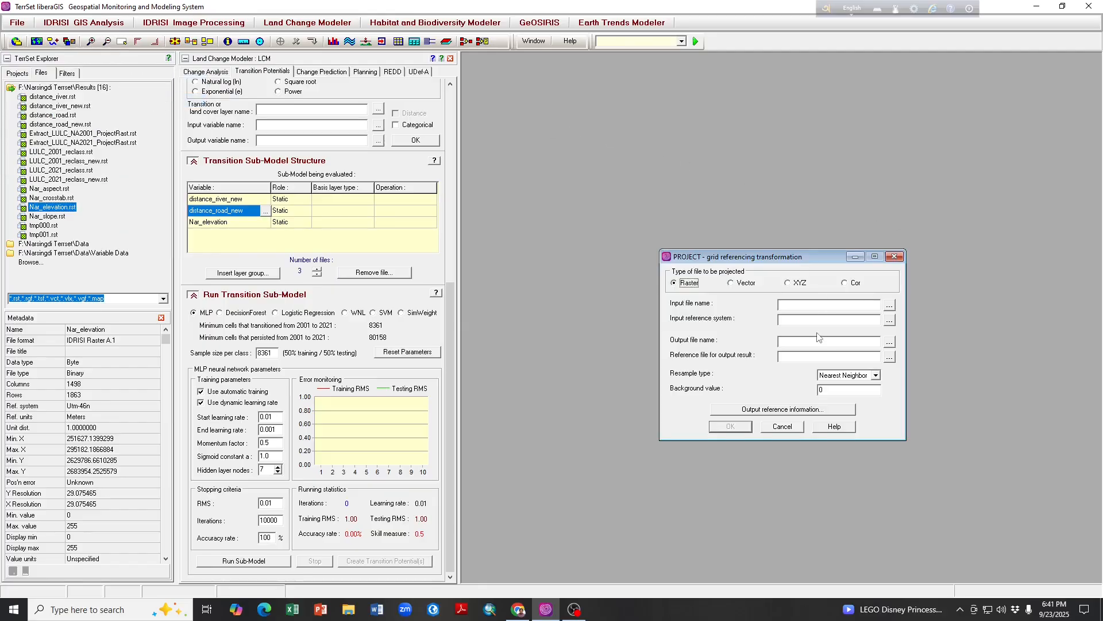
click(890, 306)
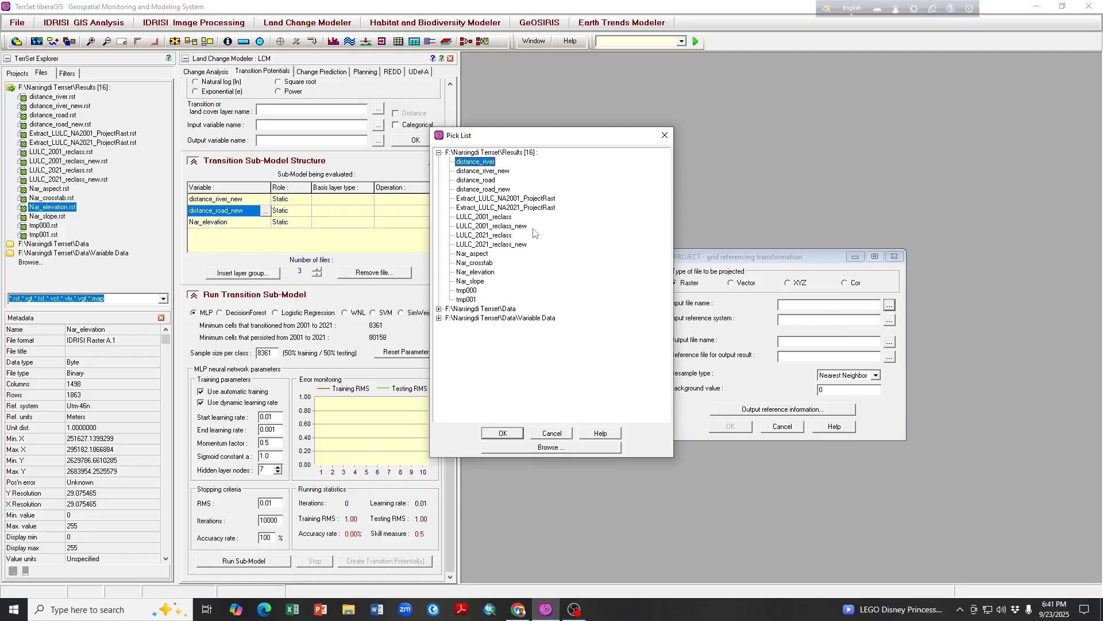
click(480, 274)
click(511, 434)
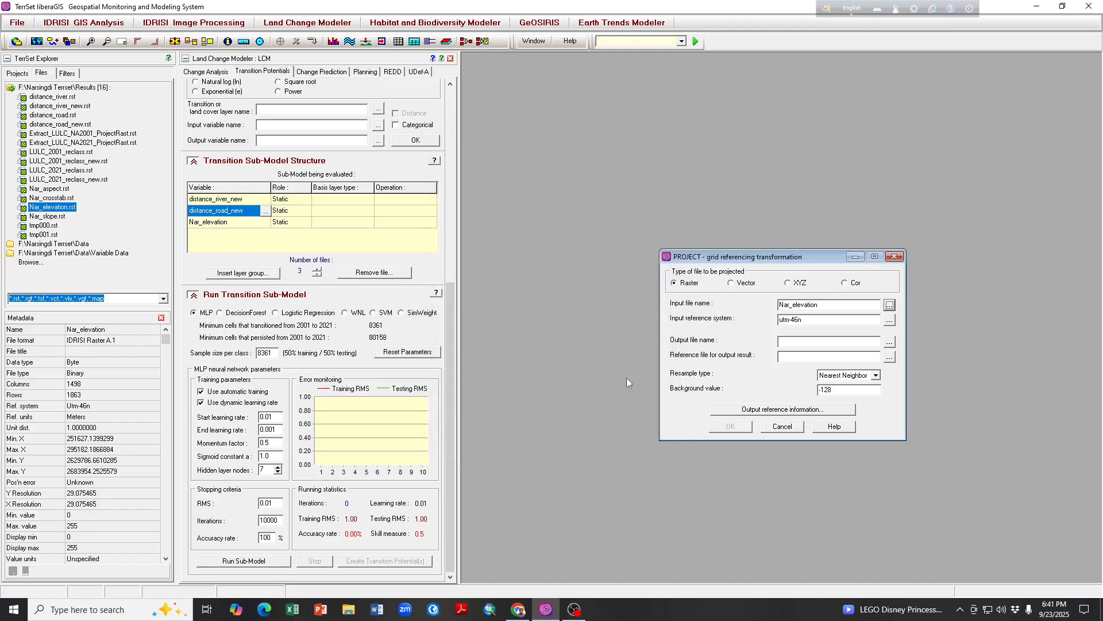
- Name the projection output Nar_elevation_new, with utm-46n as its reference file and Bilinear as the resample type
click(800, 341)
text(Nar_elevation_new)
drag(806, 320, 781, 321)
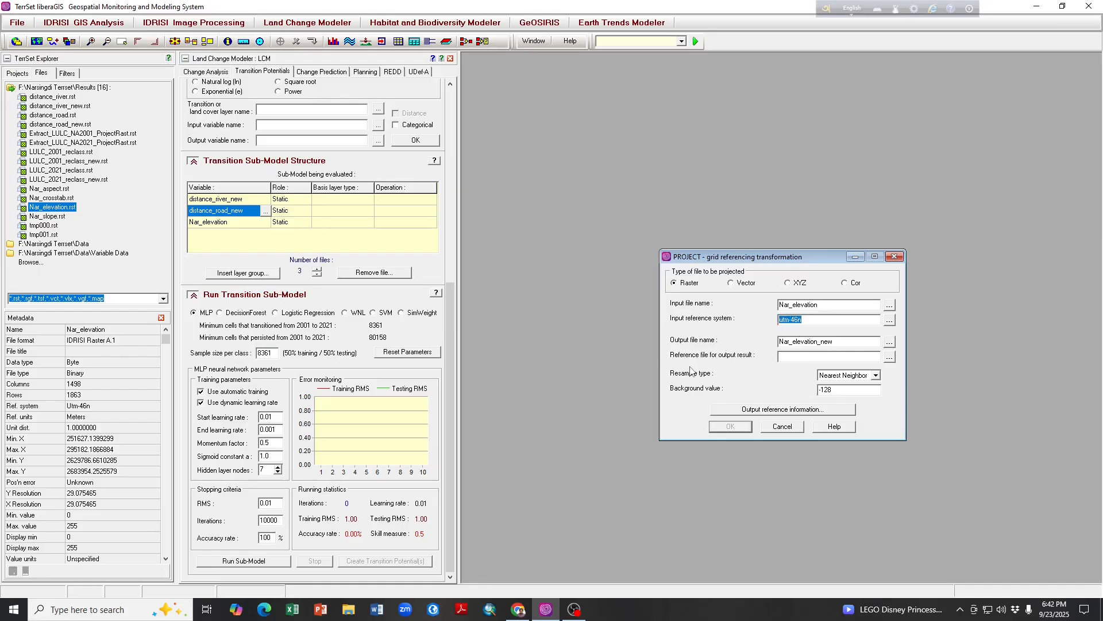
click(793, 357)
click(876, 376)
click(848, 391)
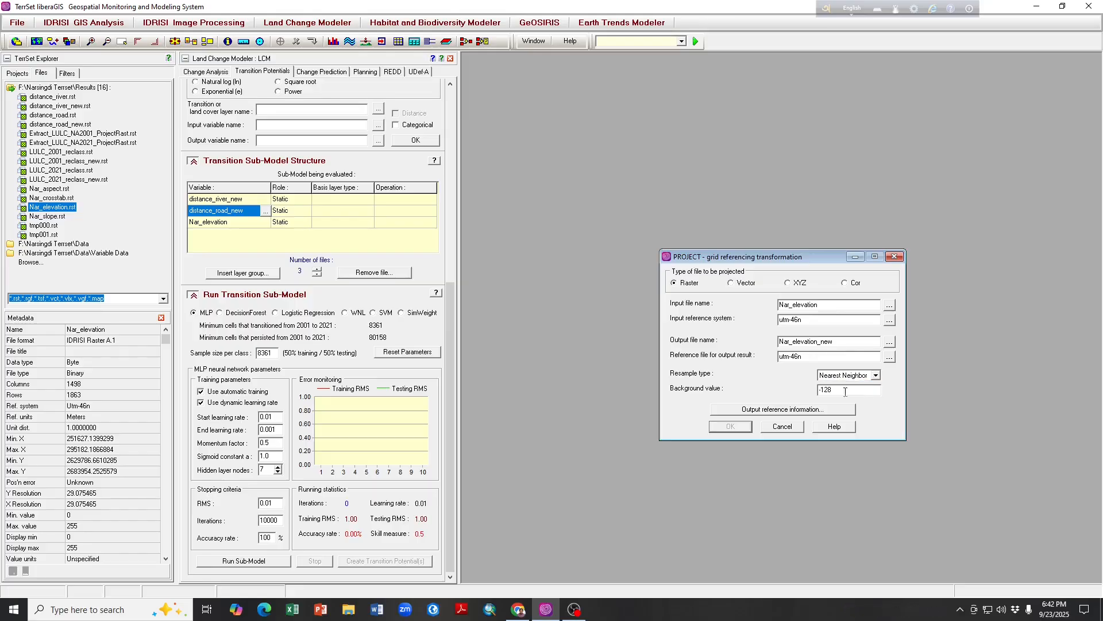
key(Tab)
- Copy the output reference parameters from LULC_2001_reclass_new, run the Nar_elevation projection and close the resulting map
click(759, 410)
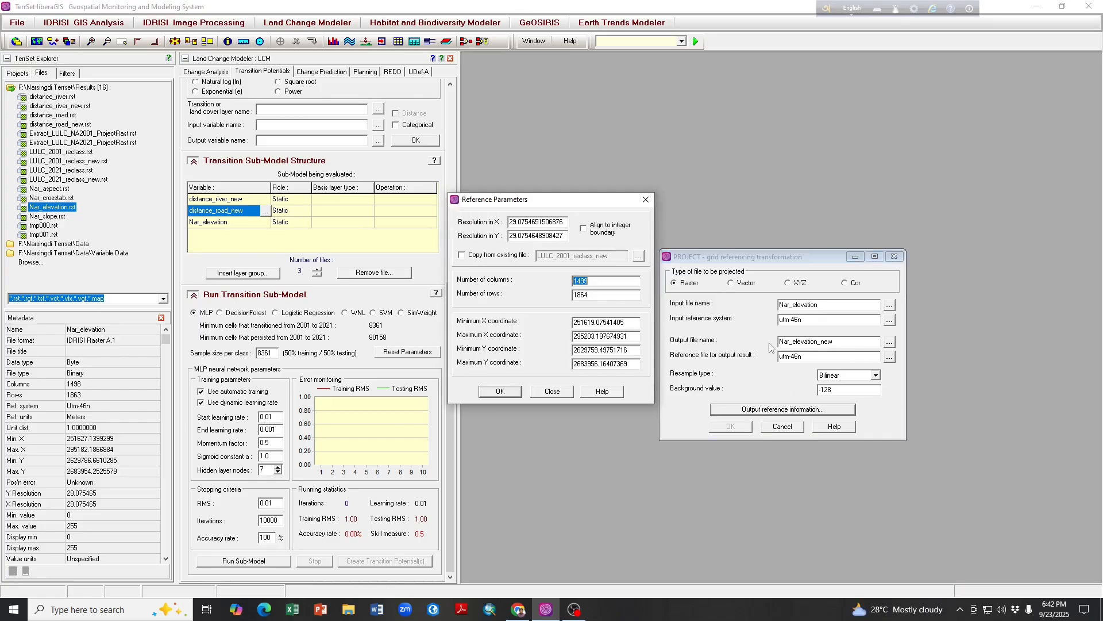
click(461, 255)
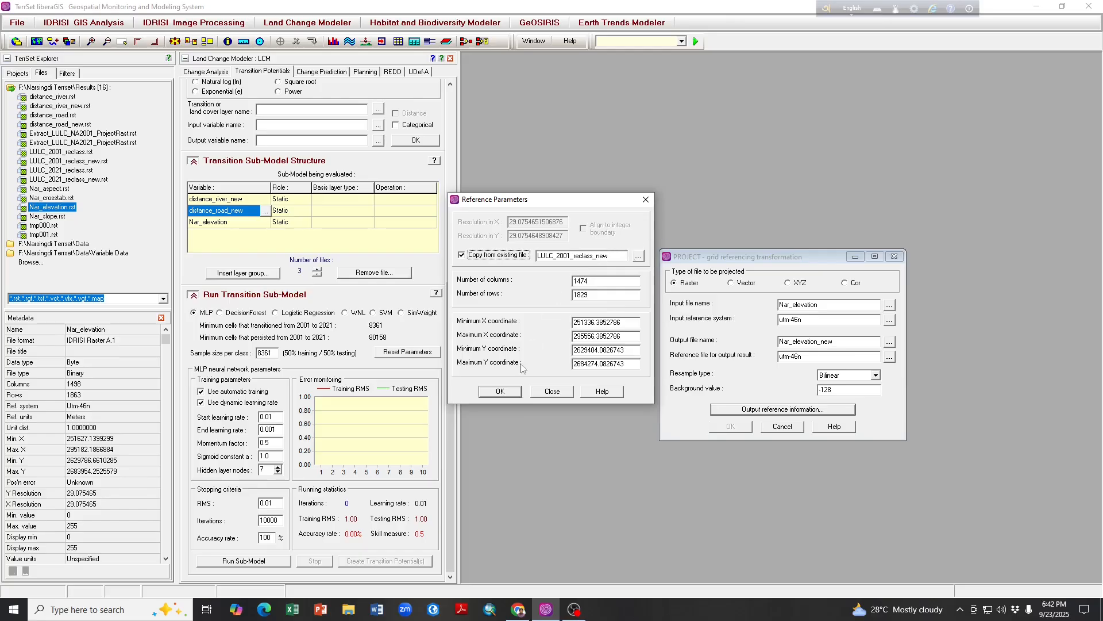
click(500, 391)
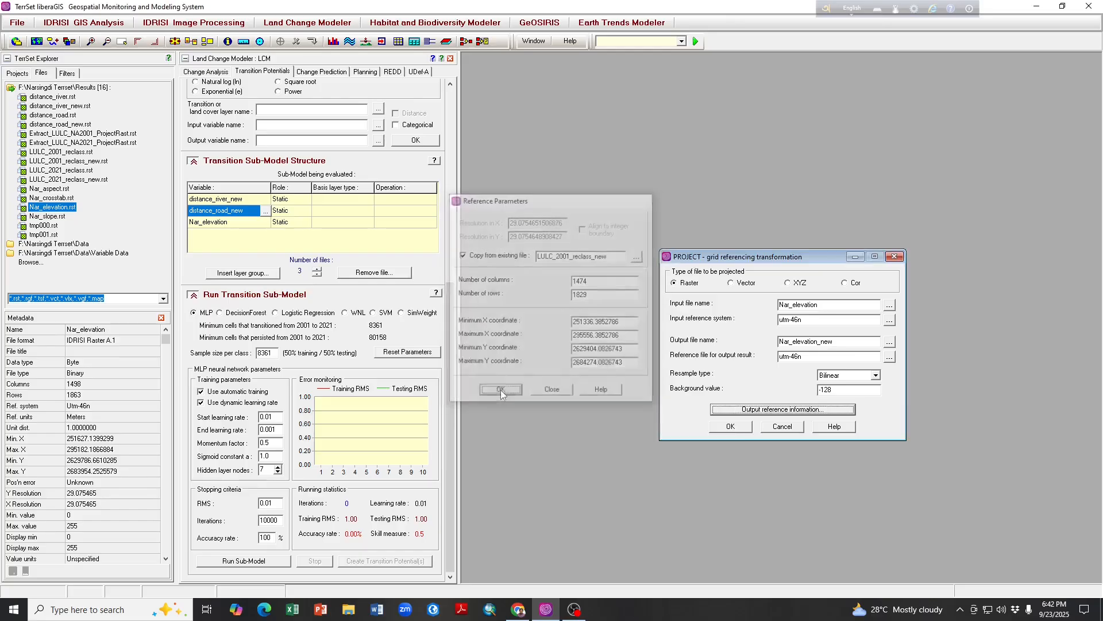
click(729, 428)
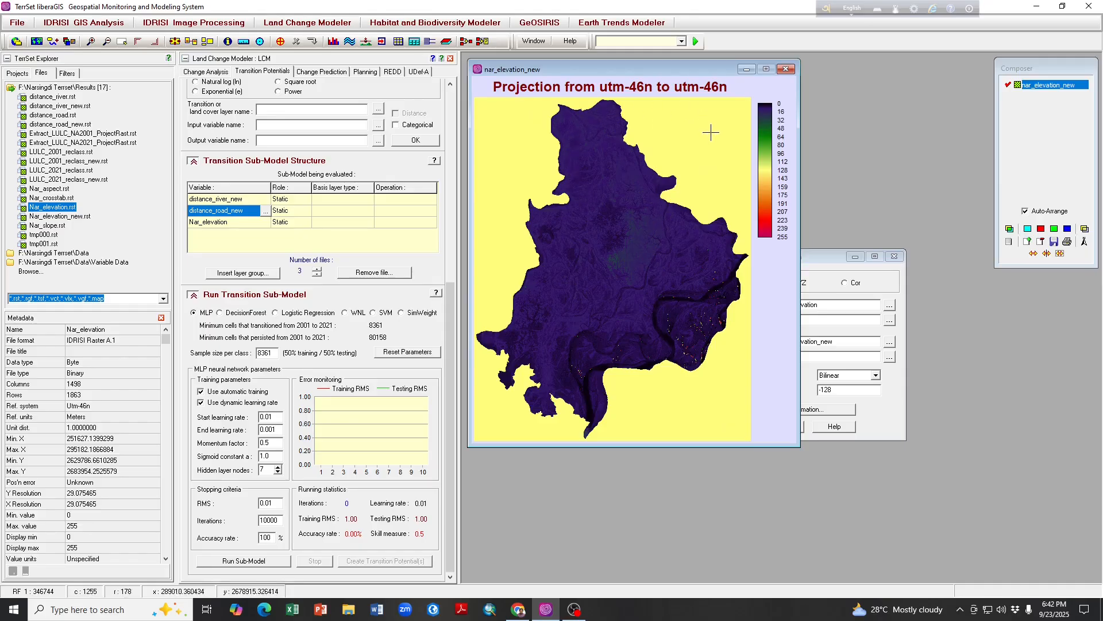
click(786, 70)
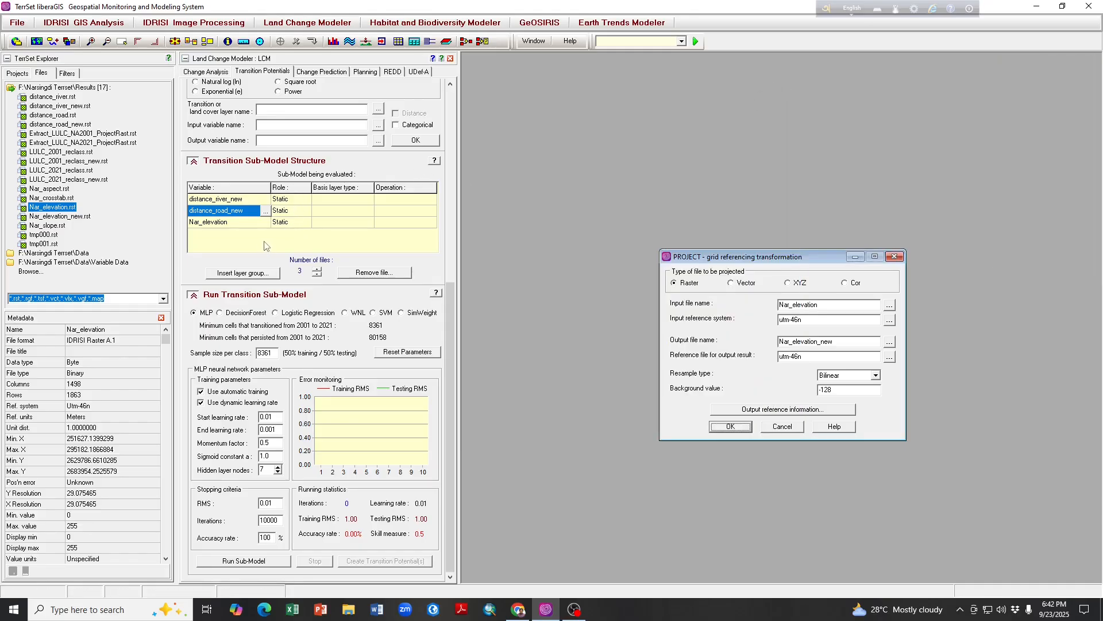
- Replace the Nar_elevation variable with Nar_elevation_new in the transition sub-model structure
click(264, 223)
click(266, 222)
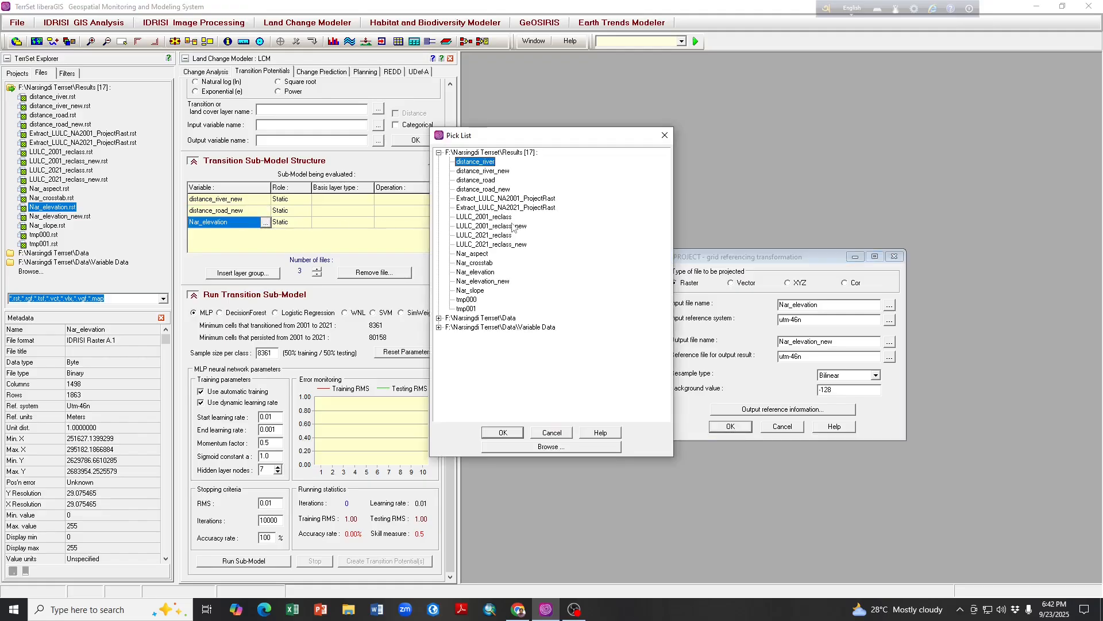
click(501, 281)
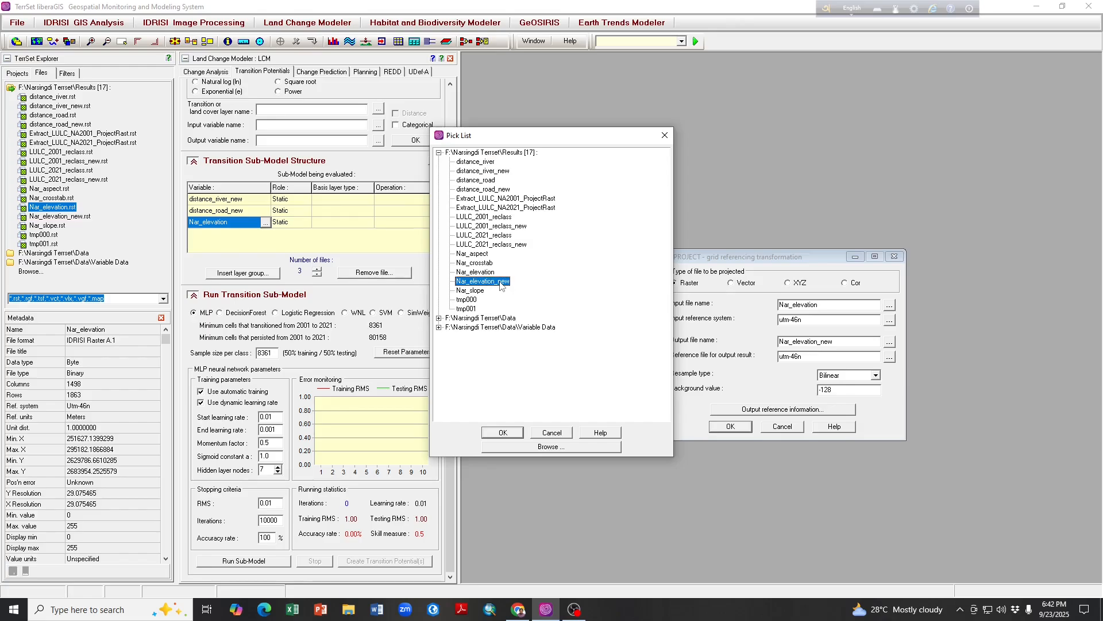
click(502, 433)
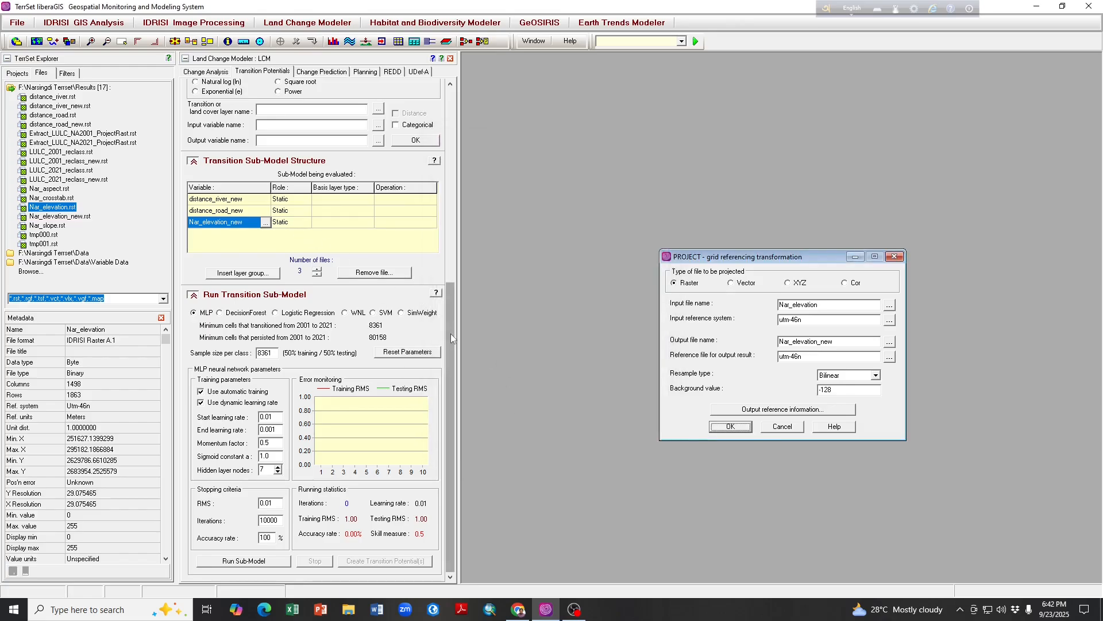
- Run the MLP sub-model, dismissing the PROJECT dialog, and stop the training before all 10000 iterations are done
click(247, 561)
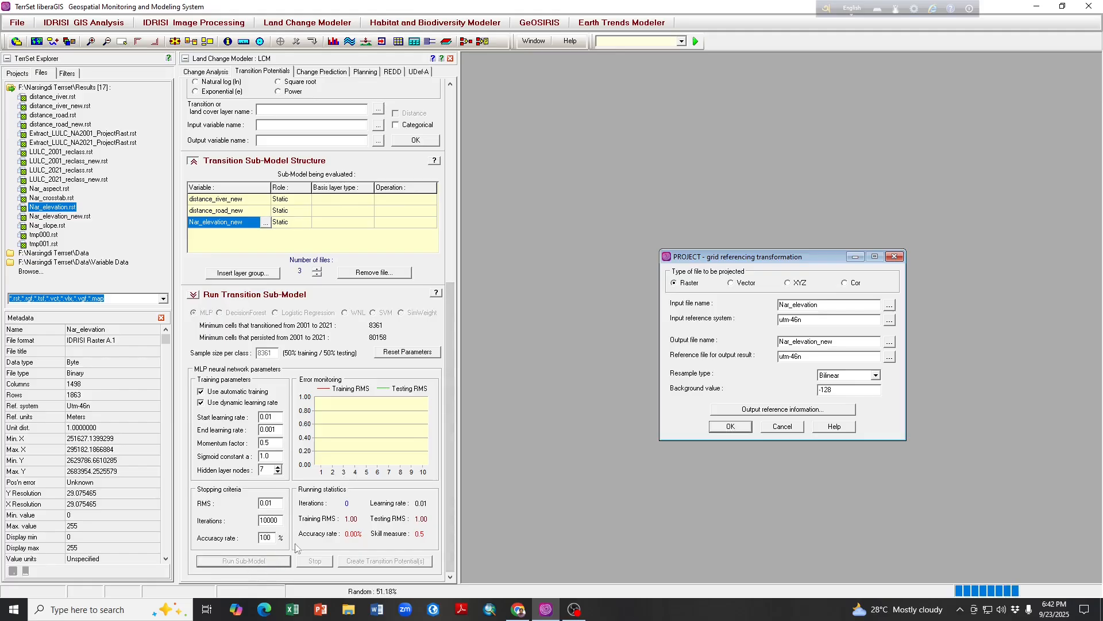
click(783, 427)
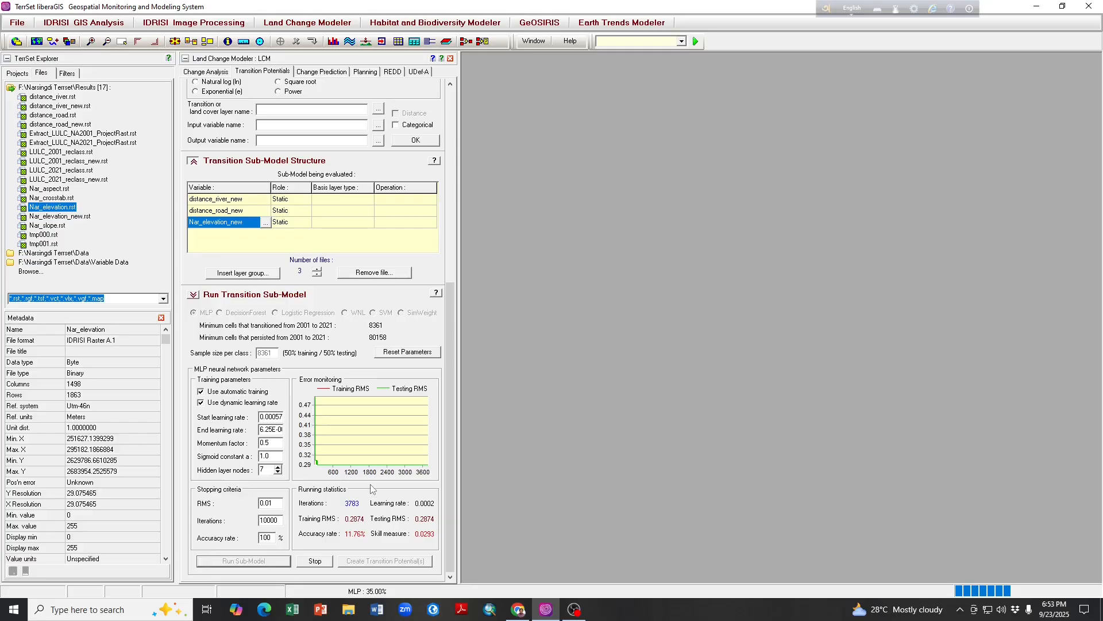
click(322, 561)
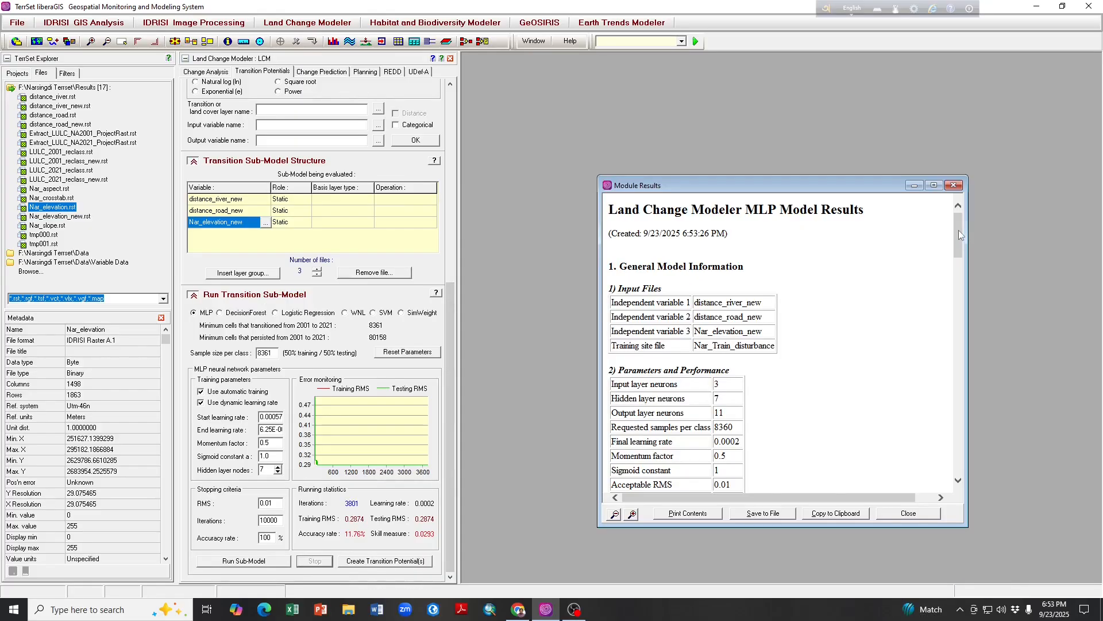
- Review the MLP model results report and create the transition potential maps
mouse_move(959, 230)
mouse_down()
mouse_move(953, 474)
mouse_move(977, 223)
mouse_up()
mouse_move(960, 227)
mouse_down()
mouse_move(947, 485)
mouse_move(960, 212)
mouse_up()
click(395, 562)
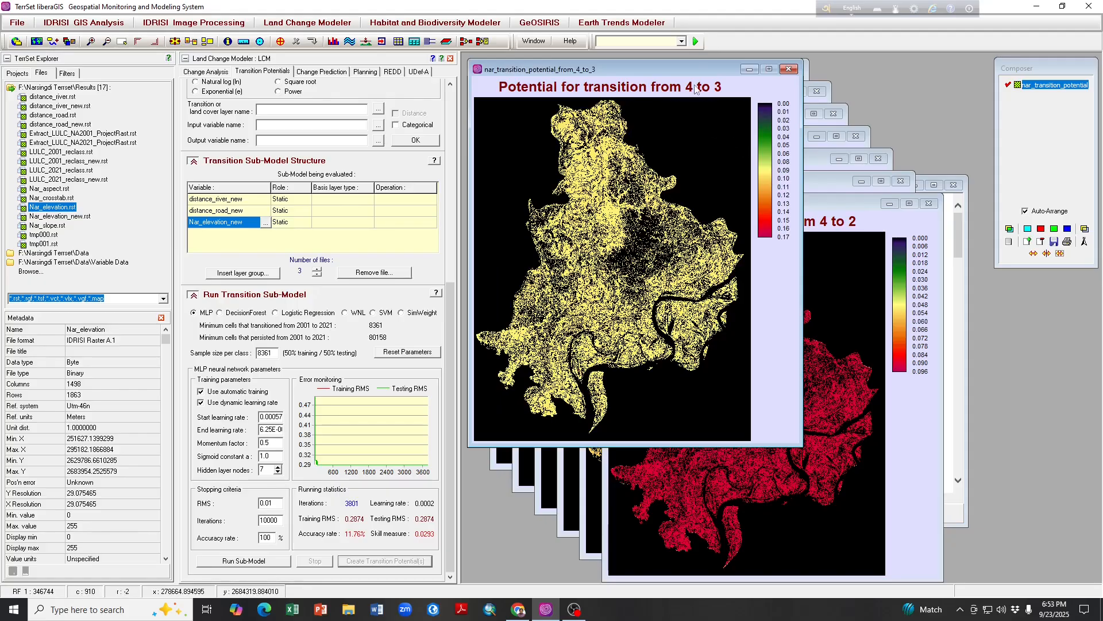
- Spread out the overlapping map windows to examine the transition potential for each class change, from 4 to 3 back to 1 to 2
drag(699, 71, 701, 308)
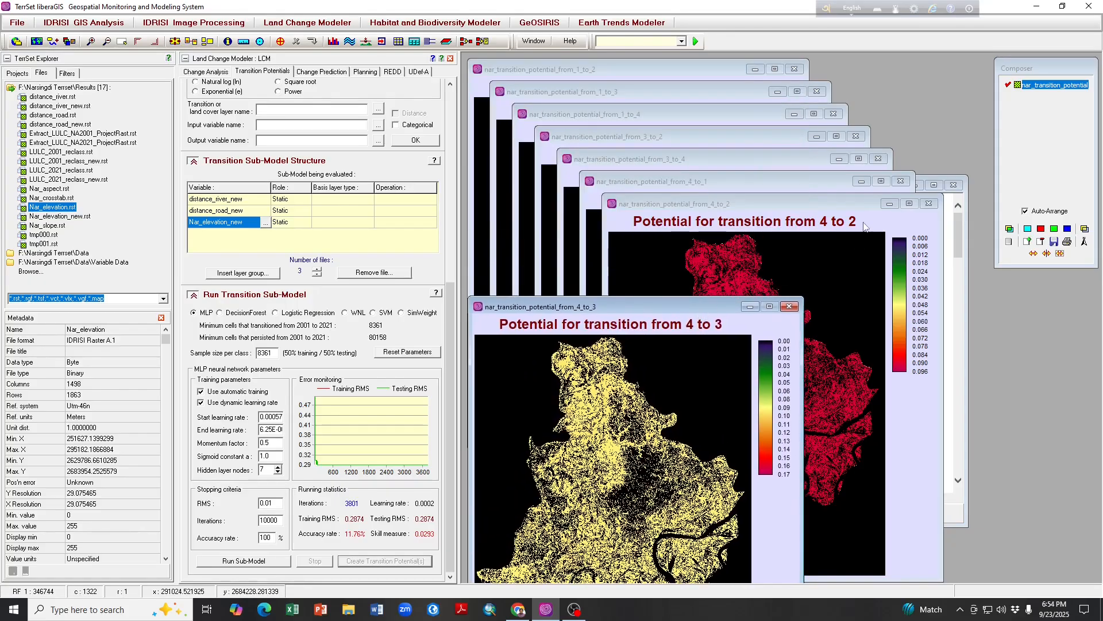
click(824, 219)
drag(805, 205, 778, 291)
click(782, 201)
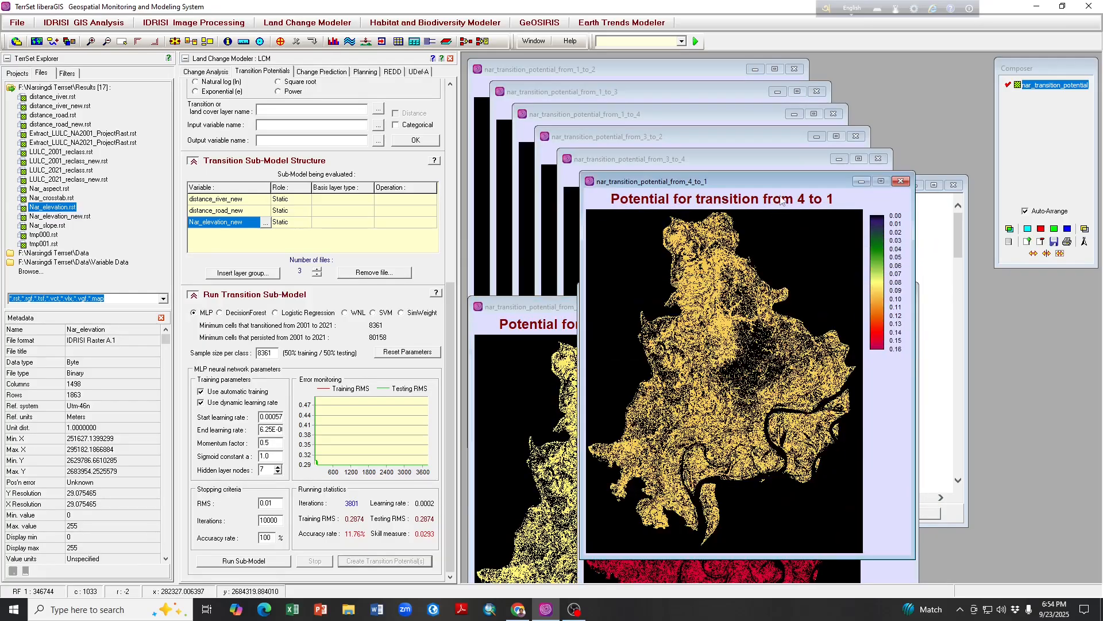
drag(781, 182, 764, 299)
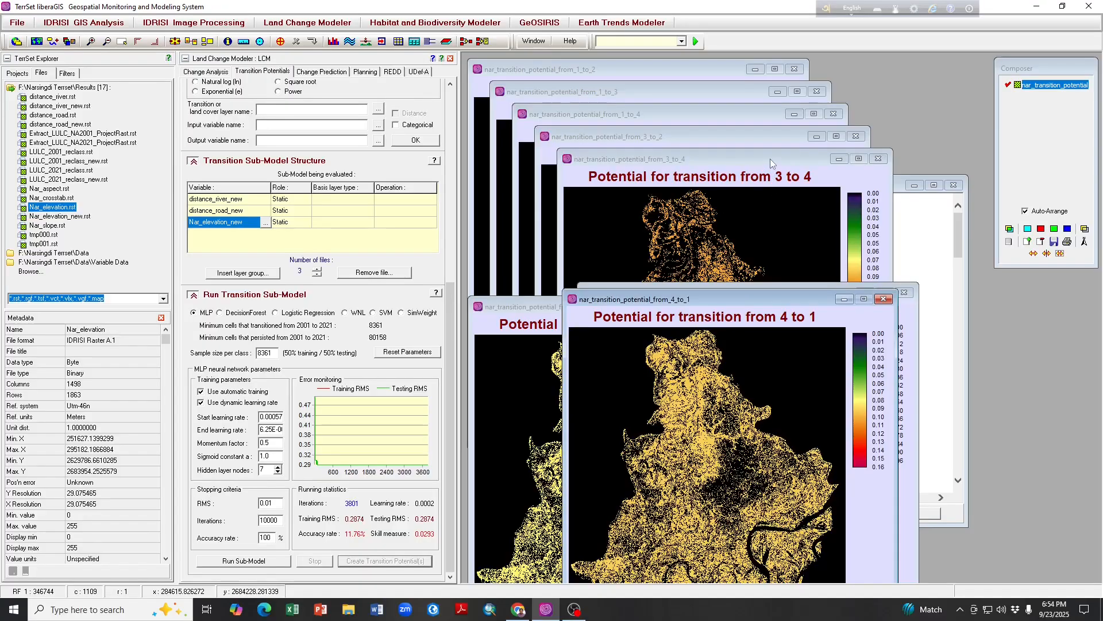
drag(771, 159, 754, 276)
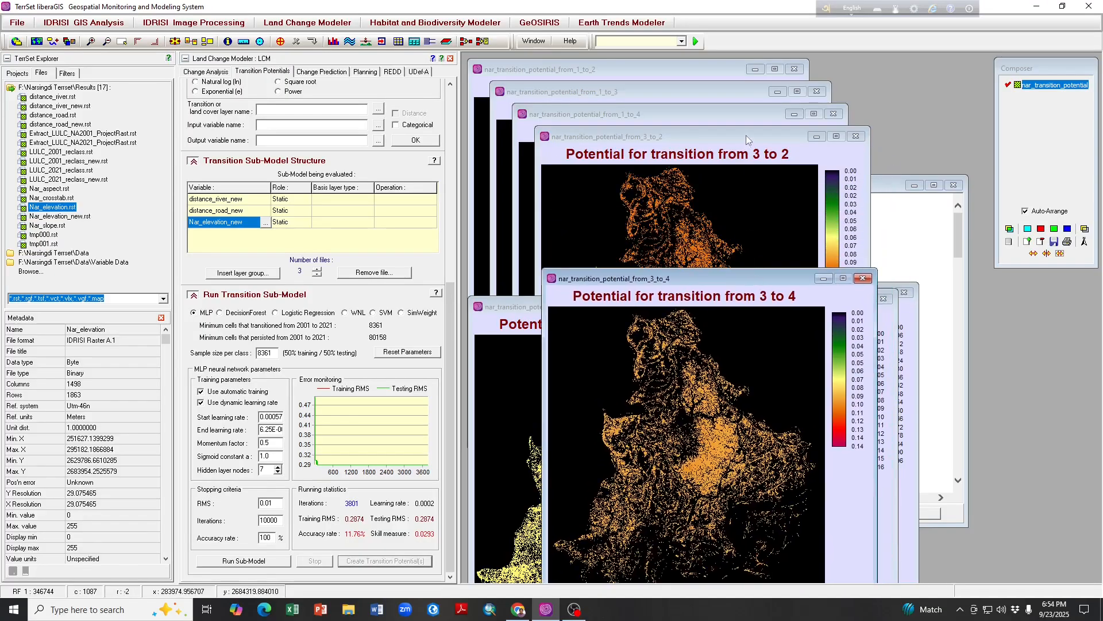
drag(746, 136, 737, 259)
drag(733, 112, 733, 201)
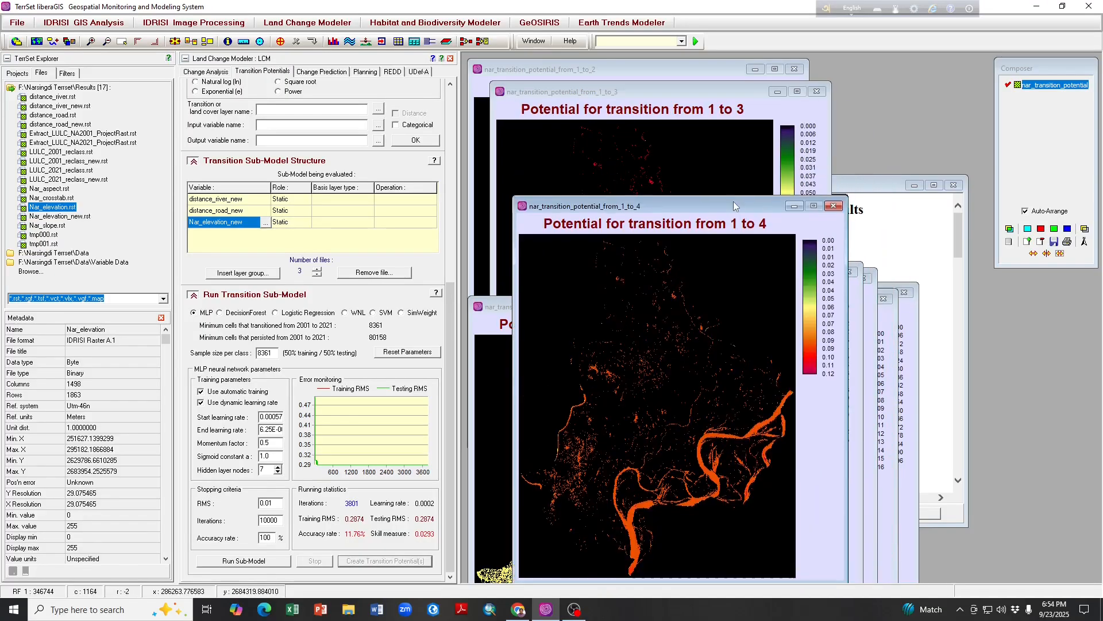
drag(722, 91, 722, 180)
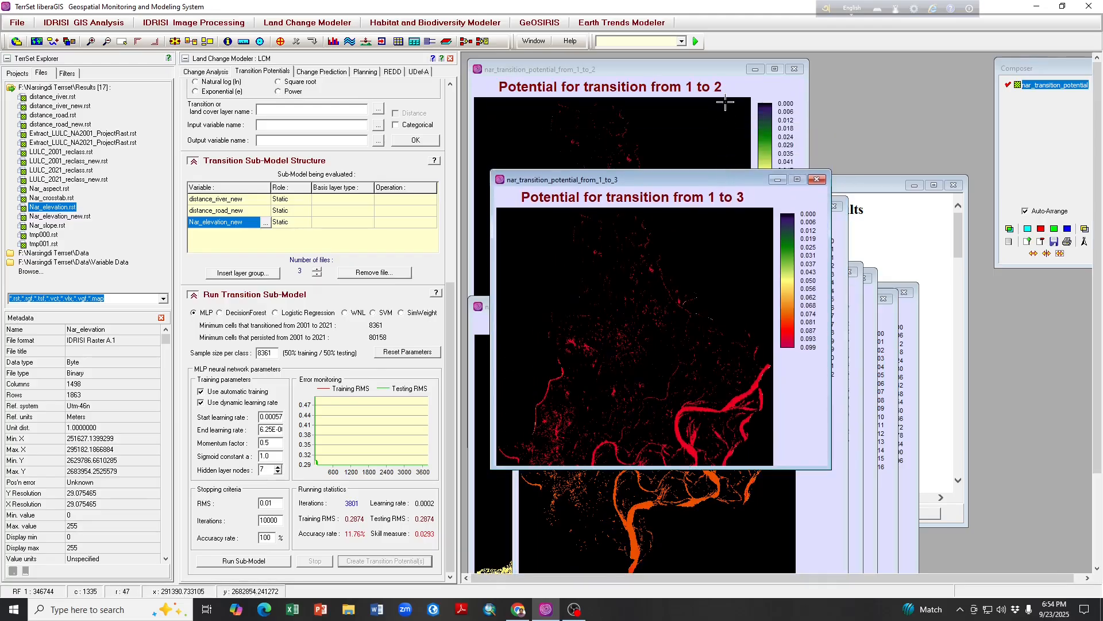
drag(718, 69, 722, 127)
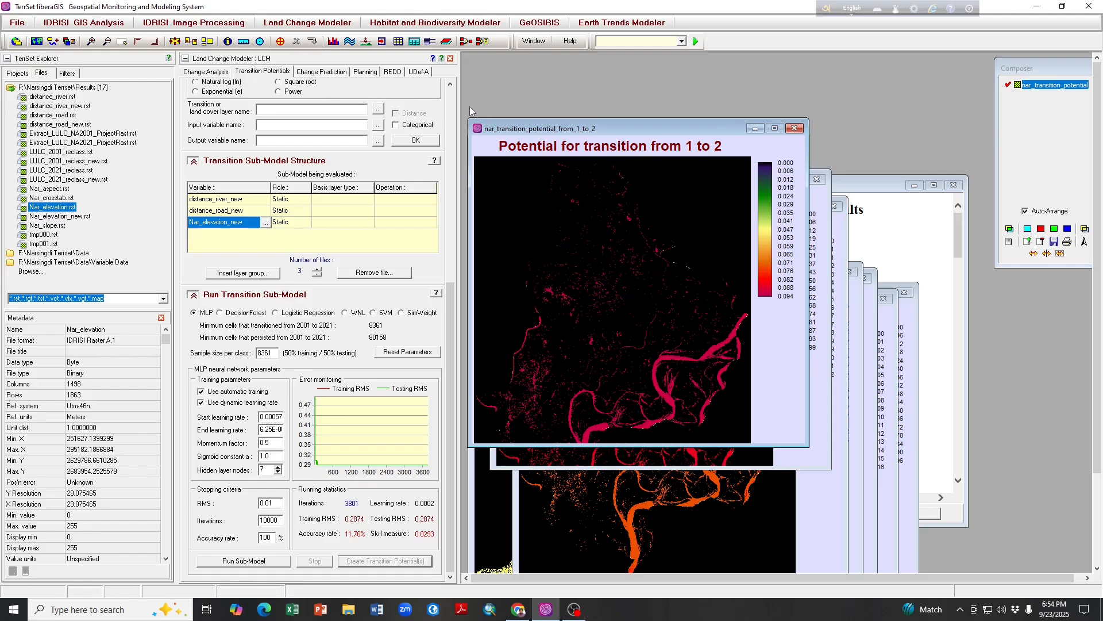
- Set the change prediction date to 2040 and run the Change Allocation model with output name landcov_predict_2040
click(323, 71)
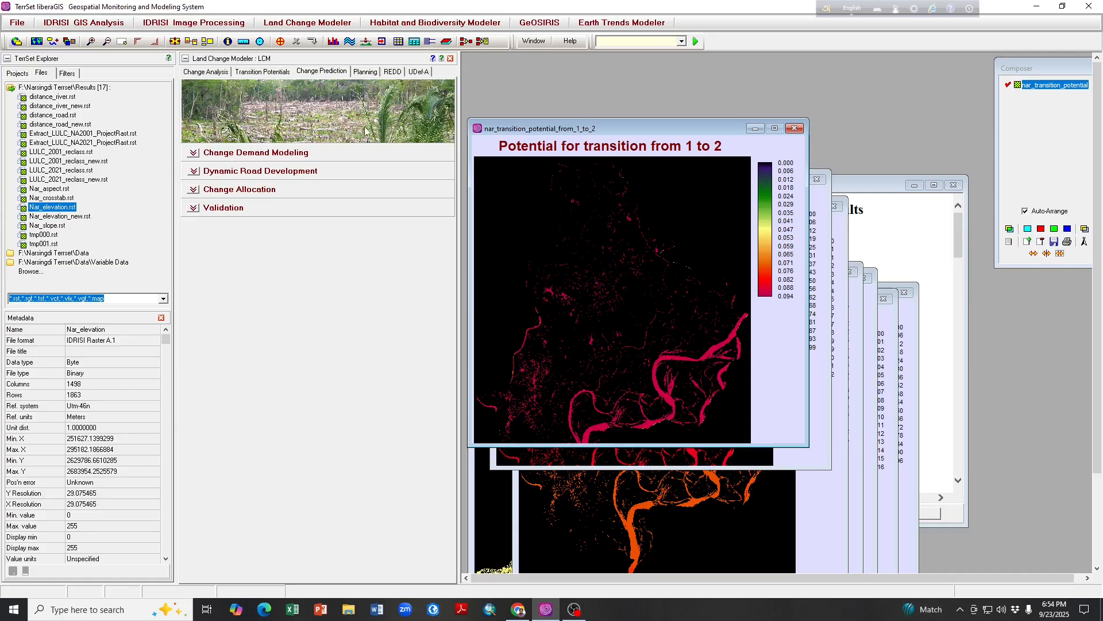
click(194, 154)
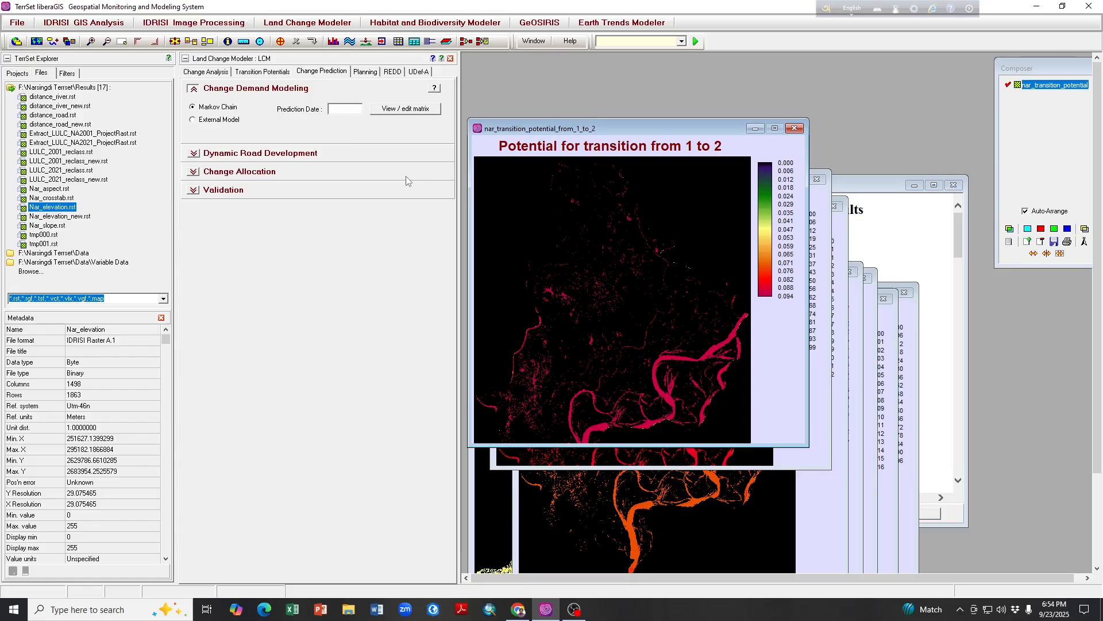
text(2040)
click(195, 154)
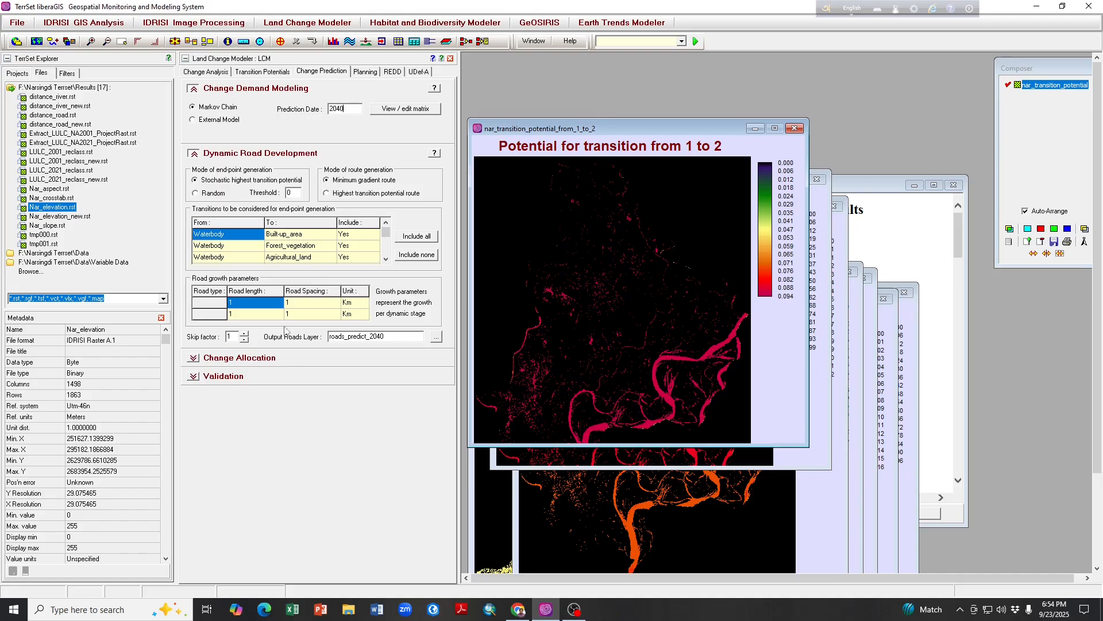
click(194, 361)
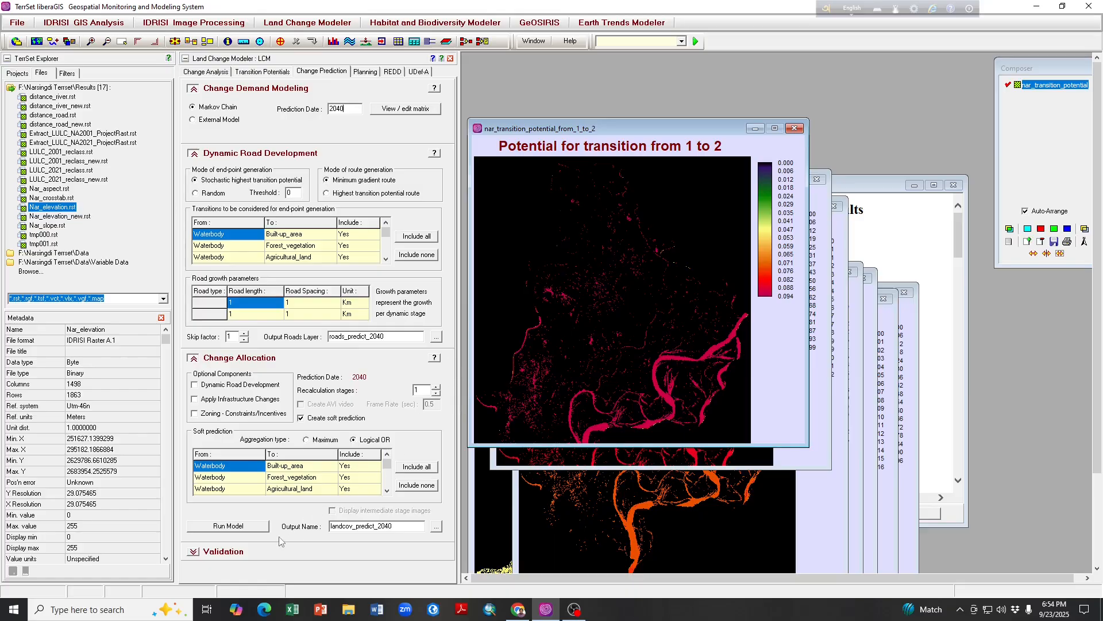
click(228, 527)
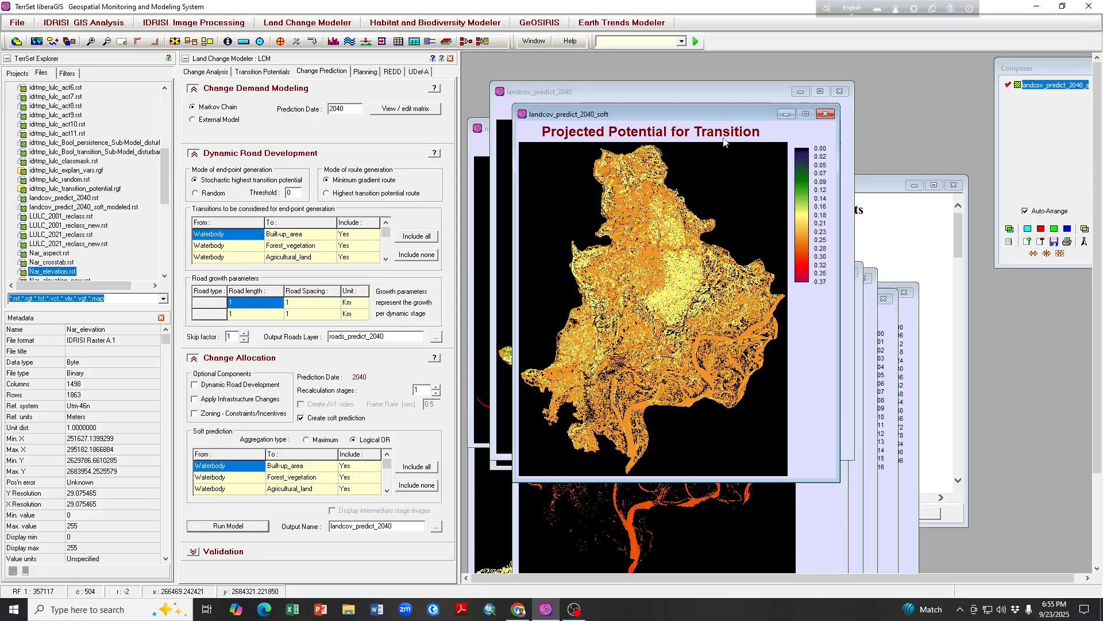
- Separate the overlapping 2040 map windows to examine the projected land cover and the projected potential for transition
drag(712, 113, 727, 206)
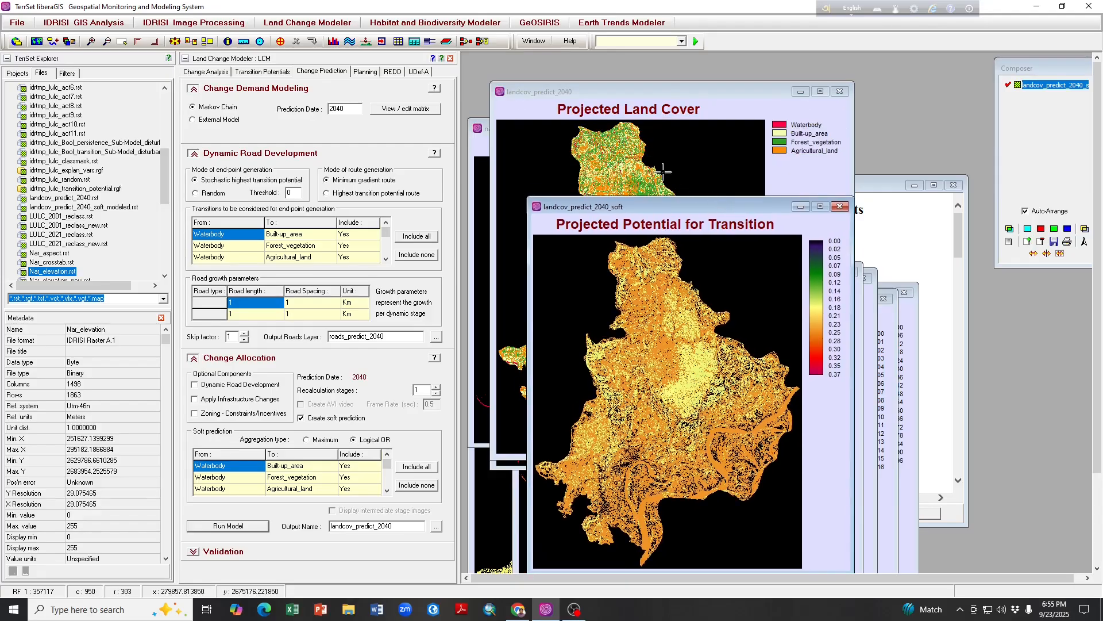
click(687, 91)
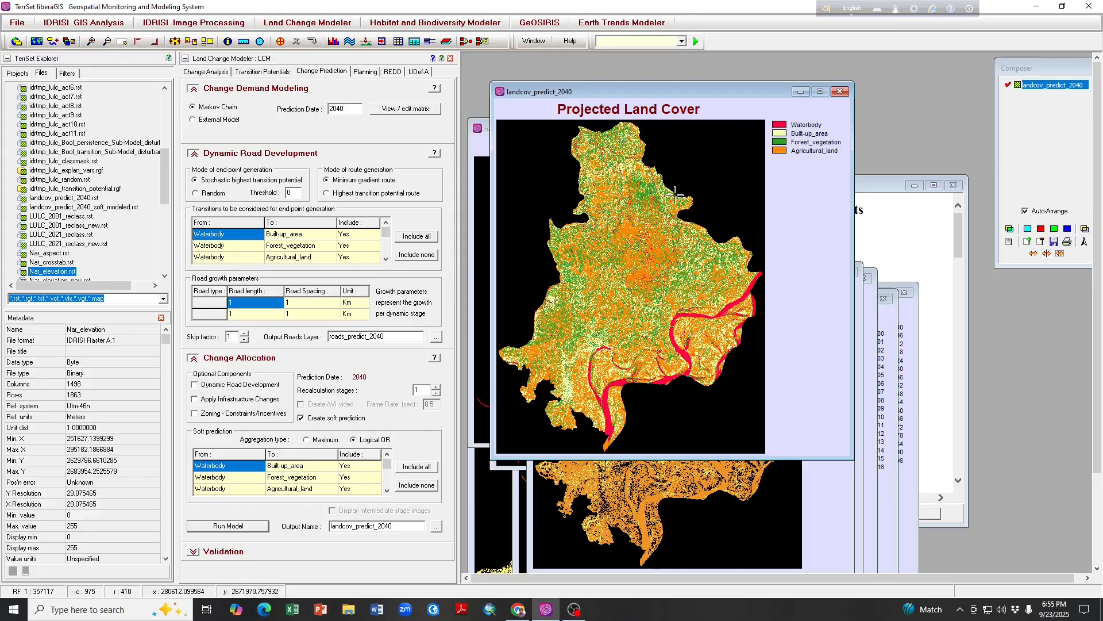
drag(683, 92, 757, 325)
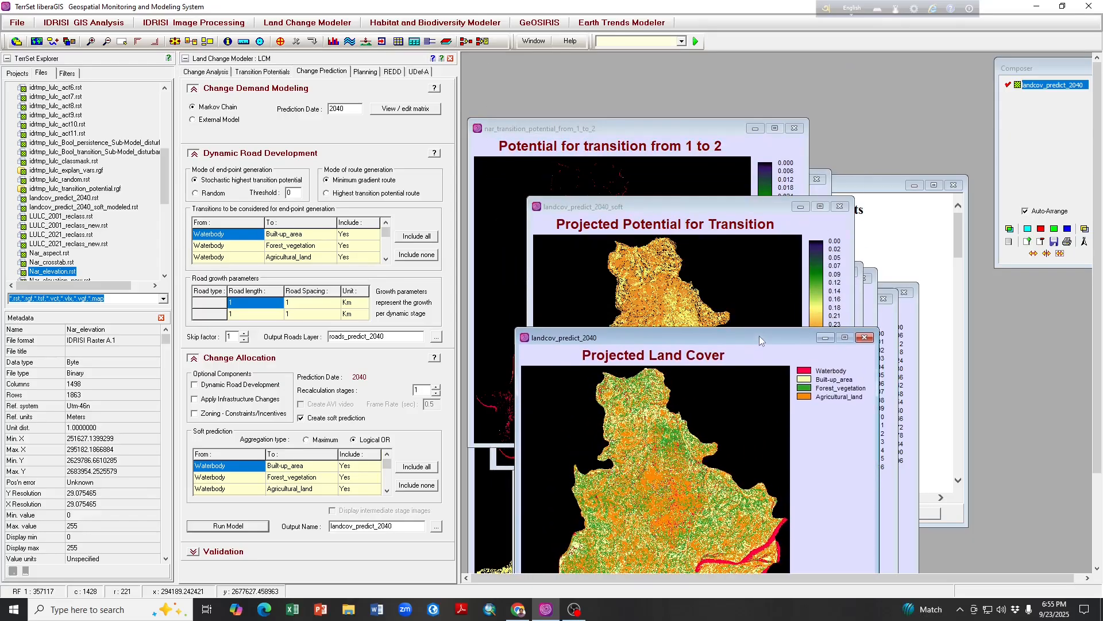
click(712, 205)
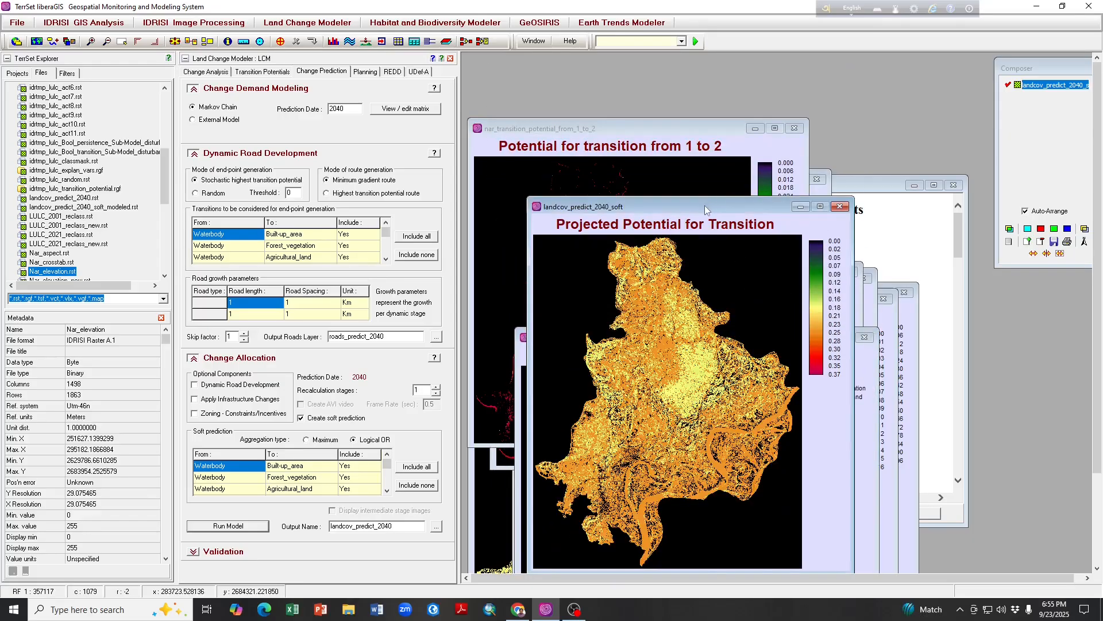
drag(704, 205, 684, 65)
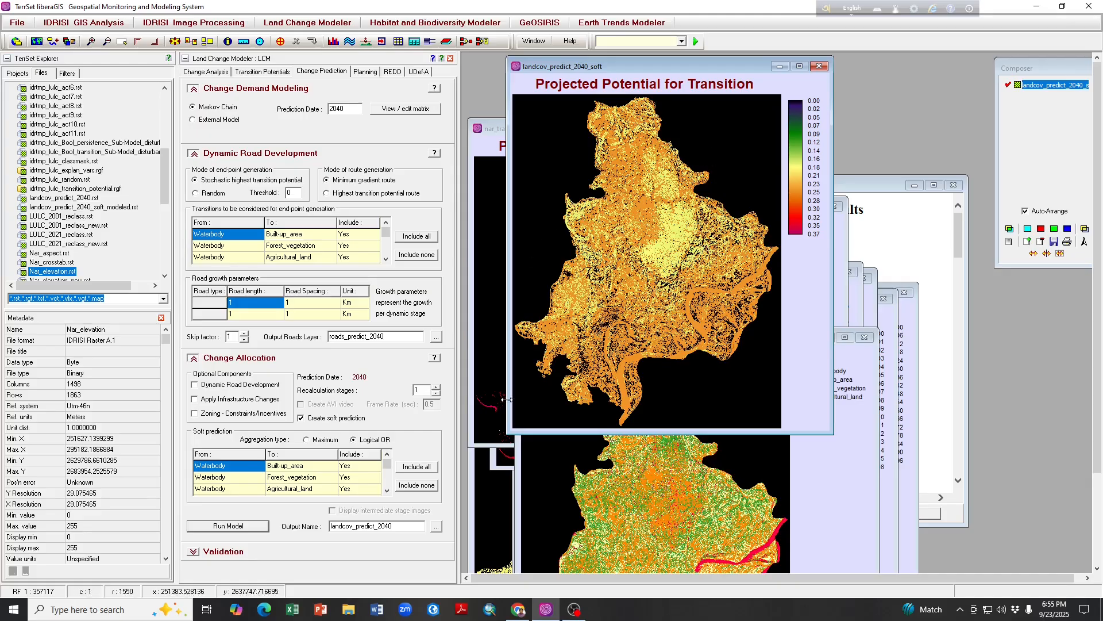
- Examine the Validation settings for the current prediction, then collapse the section without running it
click(193, 551)
drag(451, 445, 451, 512)
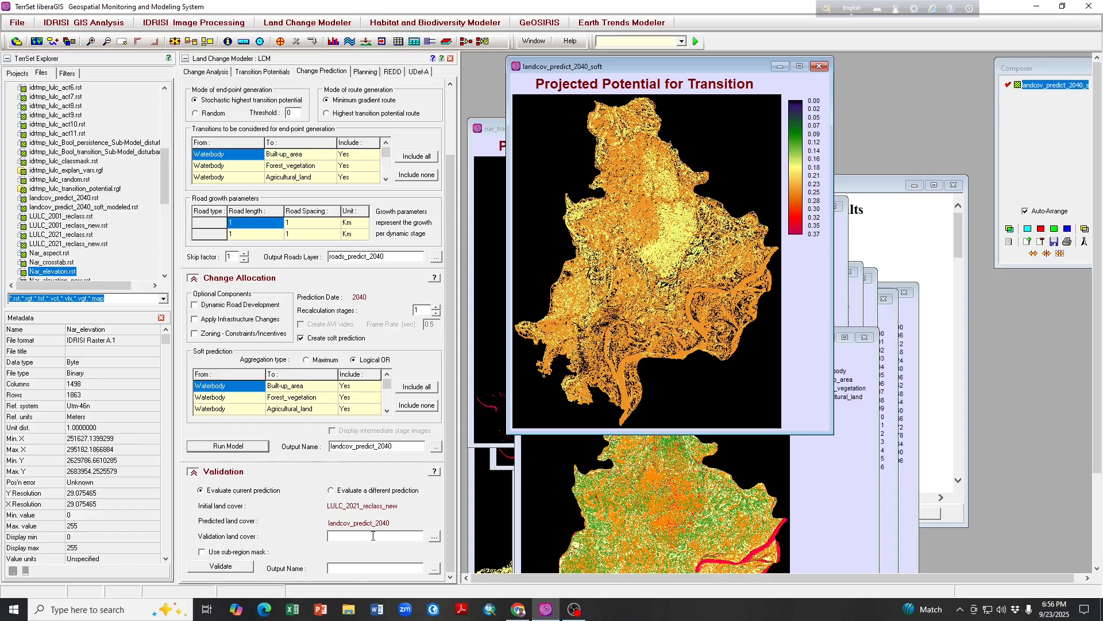
click(195, 472)
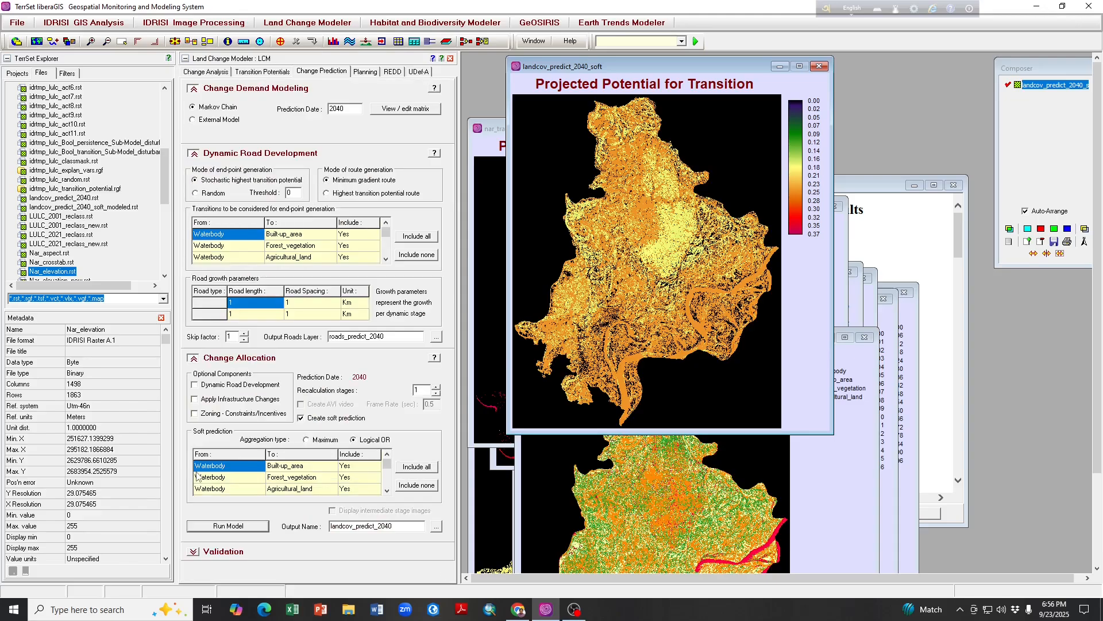